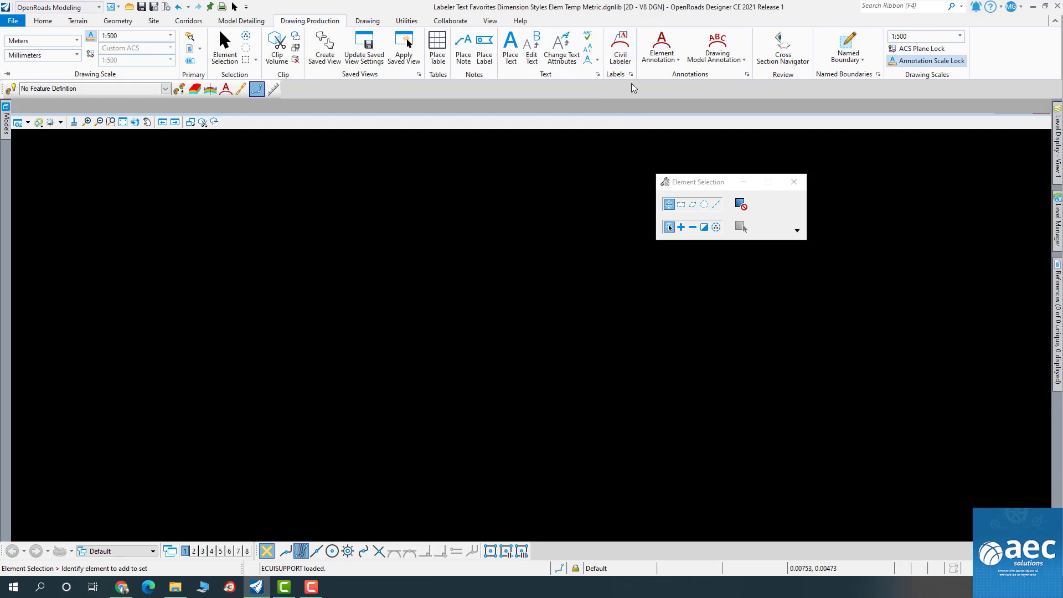
Open the Text Favorite Manager from the Place Text editor and expand the Labeler library's Plan and General folders.
left_click(510, 51)
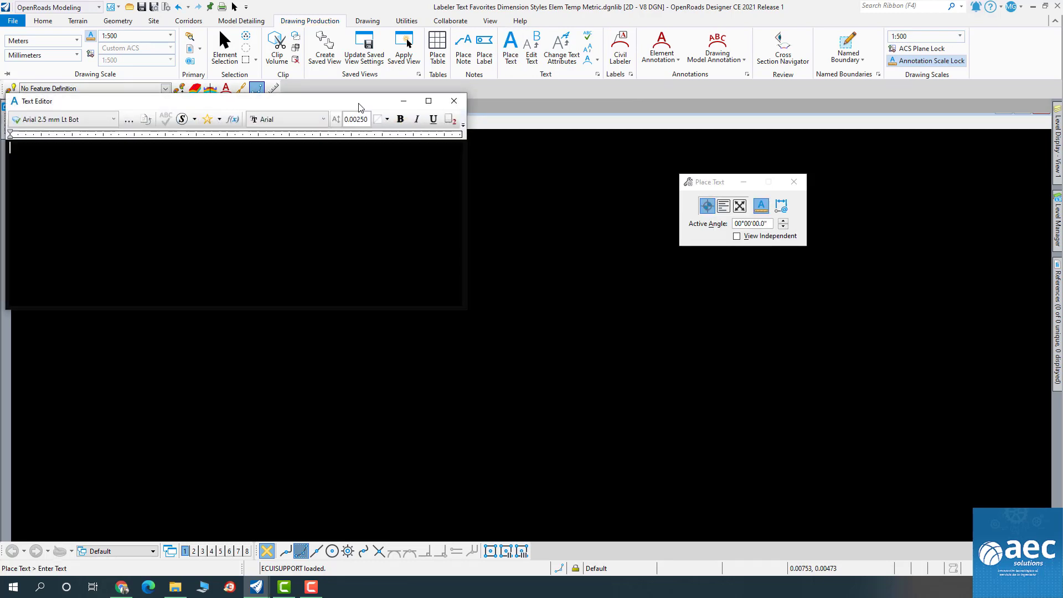
left_click_drag(358, 103, 505, 136)
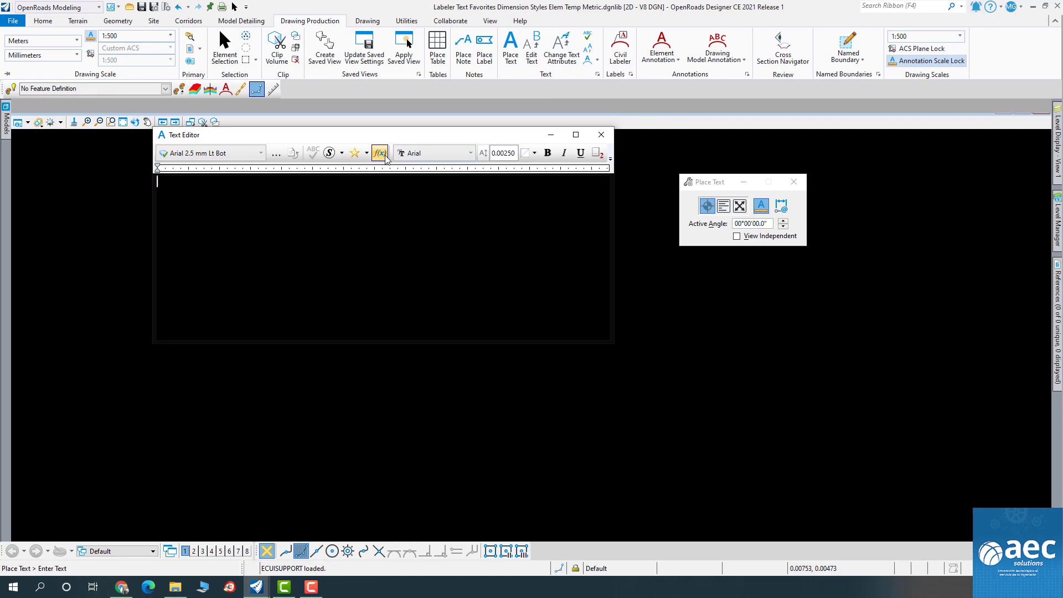
left_click(366, 155)
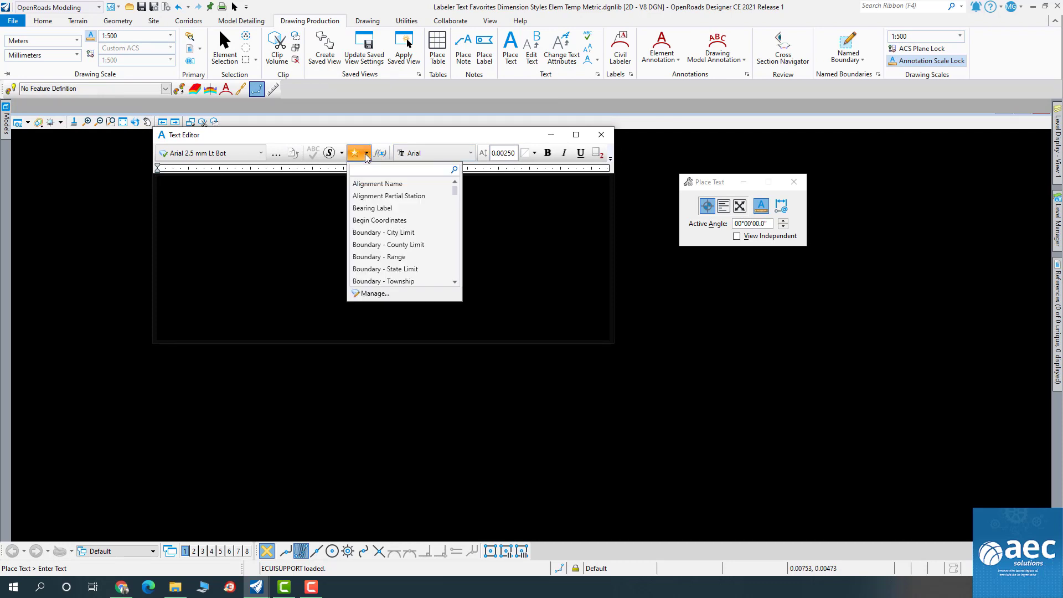
left_click(377, 293)
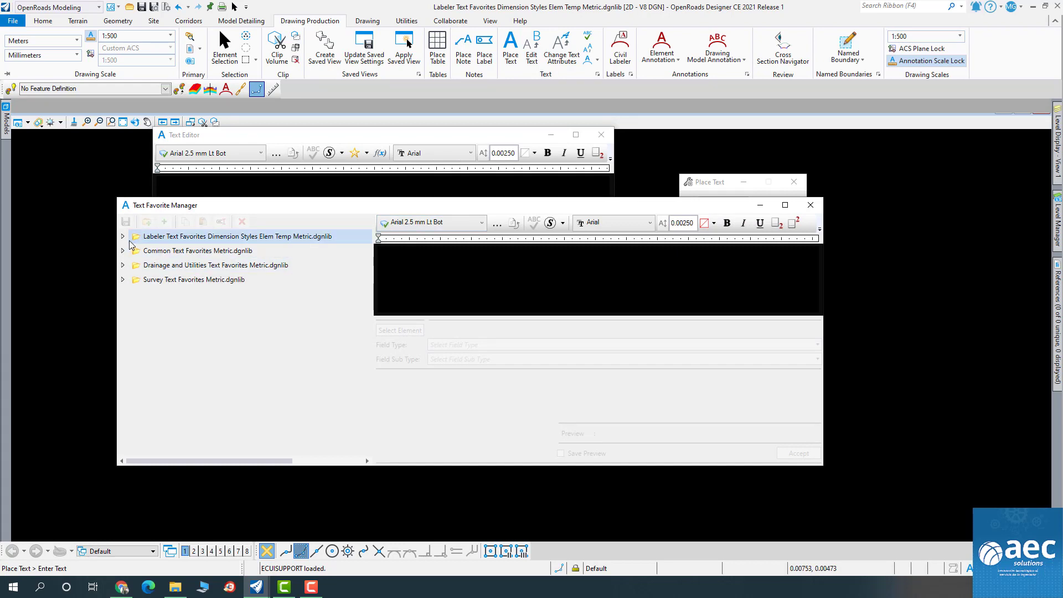
left_click(122, 236)
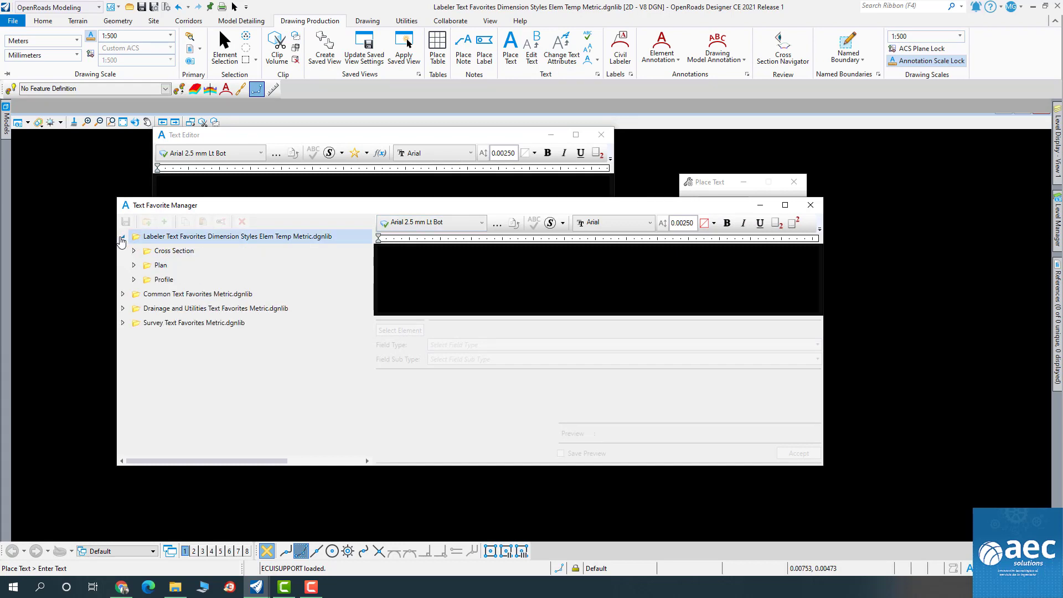
left_click(134, 265)
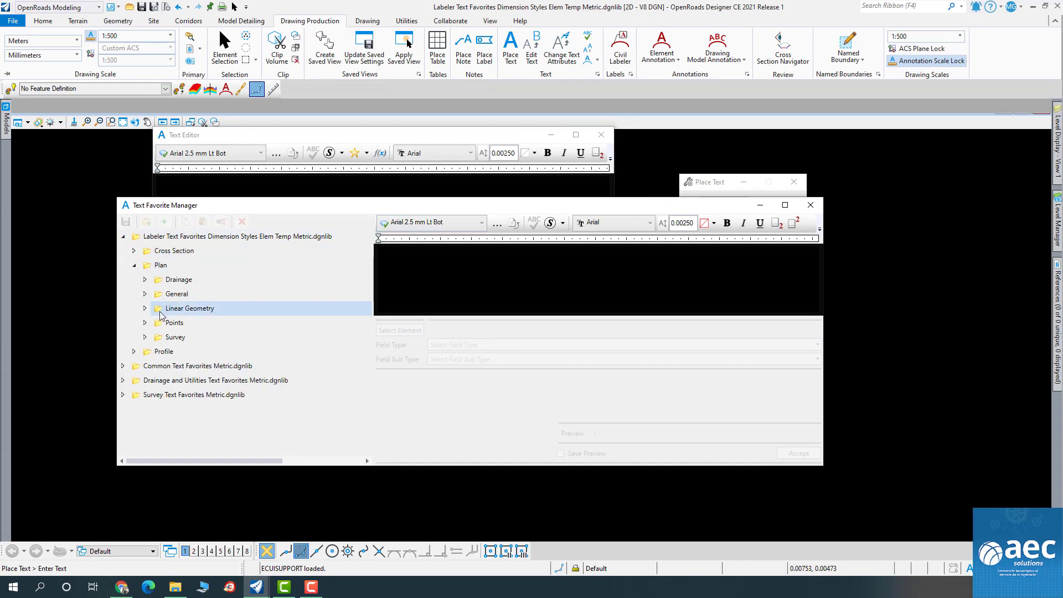
left_click(145, 294)
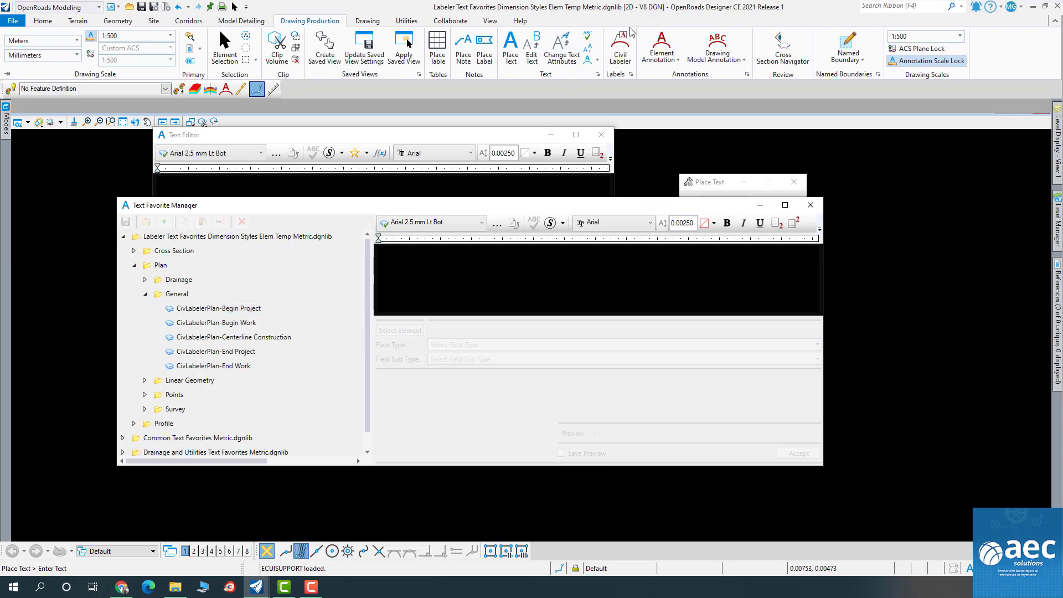
Inspect the CivLabelerPlan-Begin Project favorite's text, its Point Station field and the available field types, and close the text windows.
left_click(242, 308)
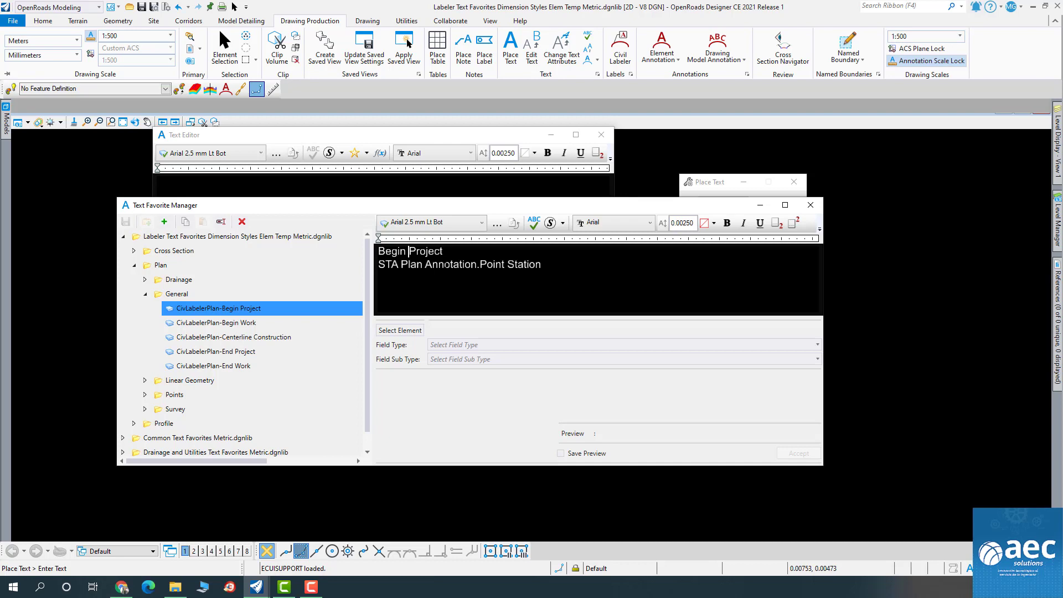
left_click(445, 265)
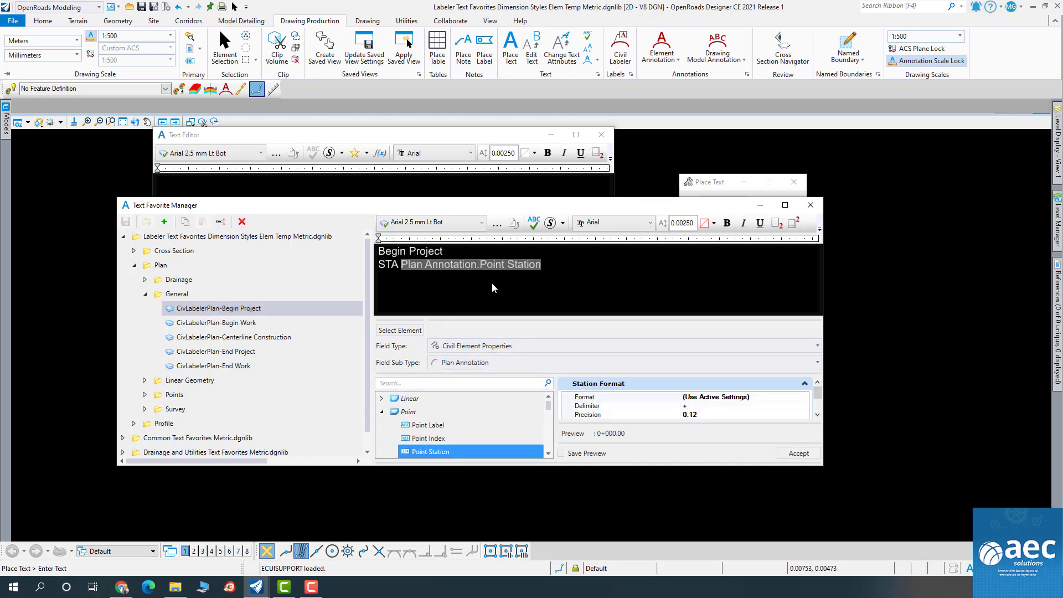
left_click(516, 347)
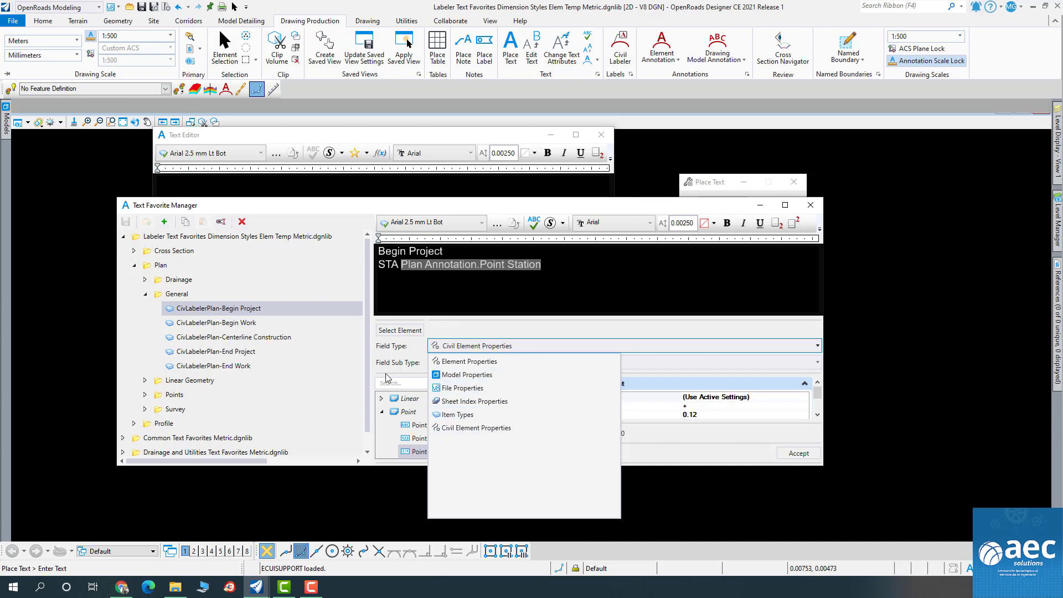
left_click(543, 284)
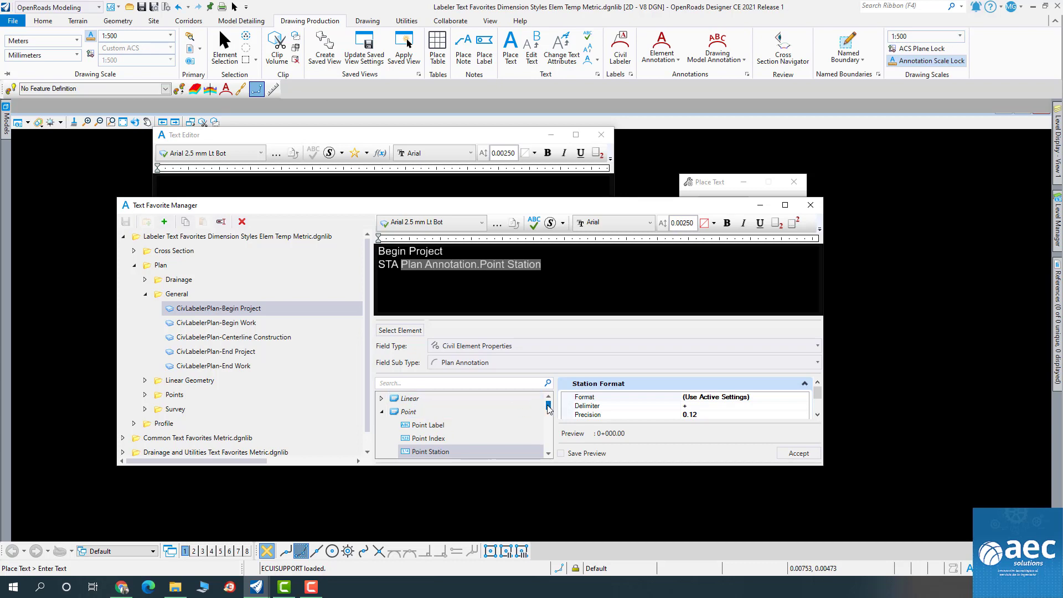
scroll(548, 408, "down", 1)
mouse_move(547, 408)
left_mouse_down()
mouse_move(548, 454)
mouse_move(548, 408)
left_mouse_up()
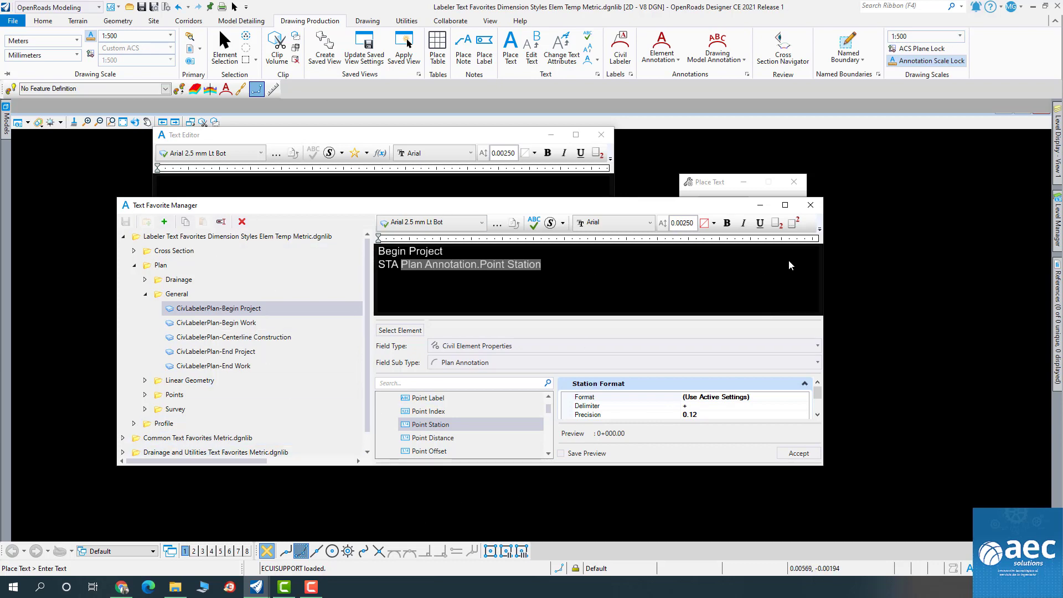
left_click(811, 206)
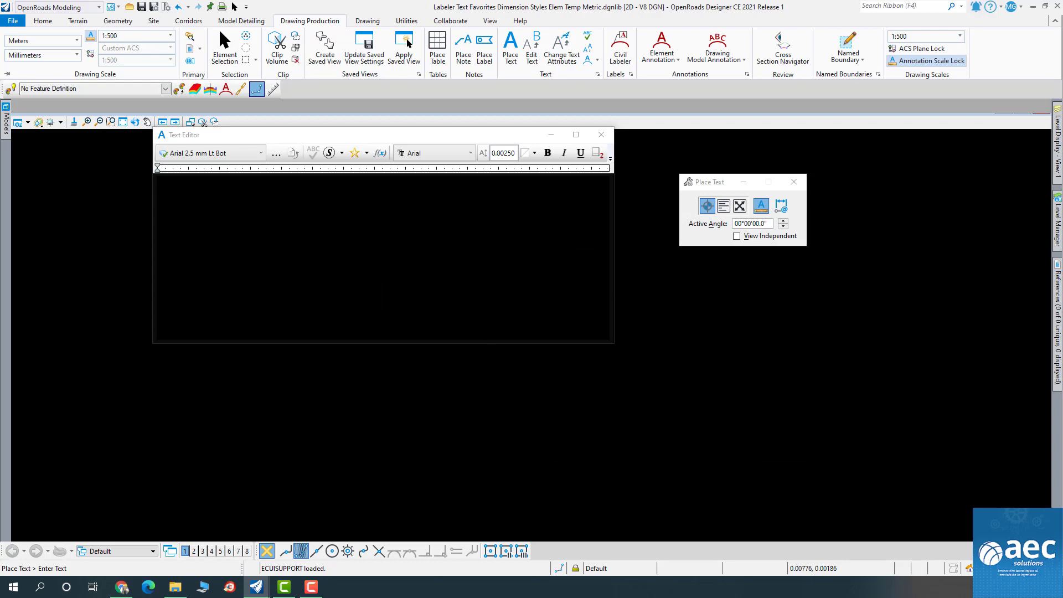
left_click(601, 135)
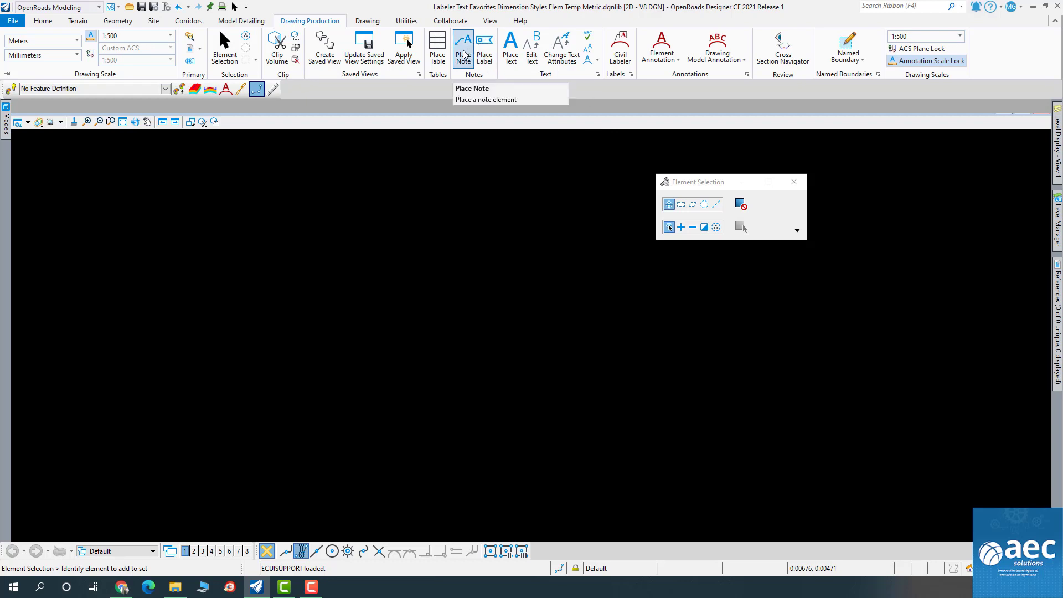
Start Place Label and set the label type to Text Favorite.
left_click(485, 51)
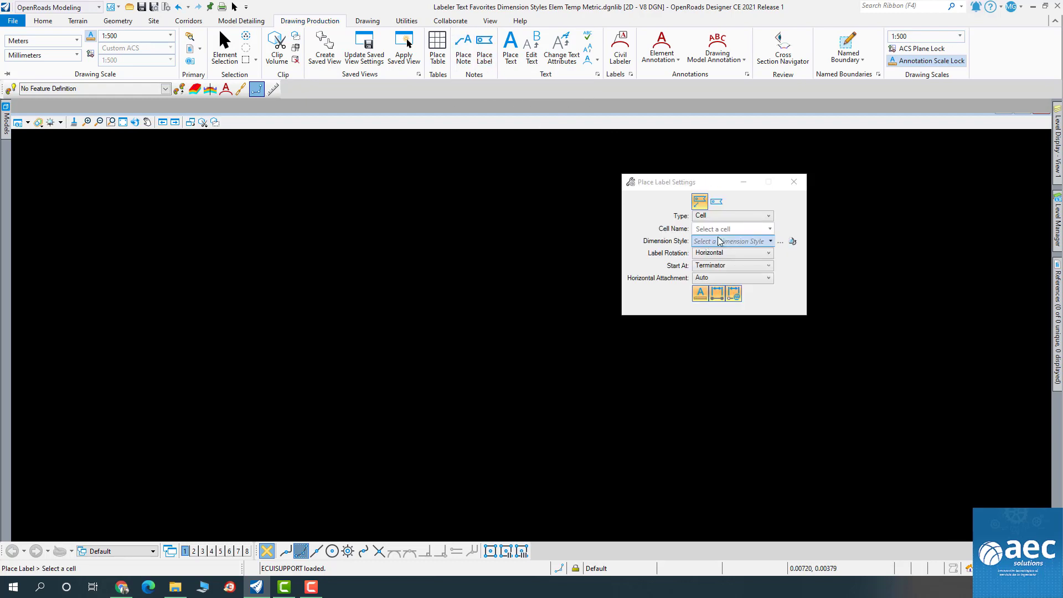
left_click(730, 216)
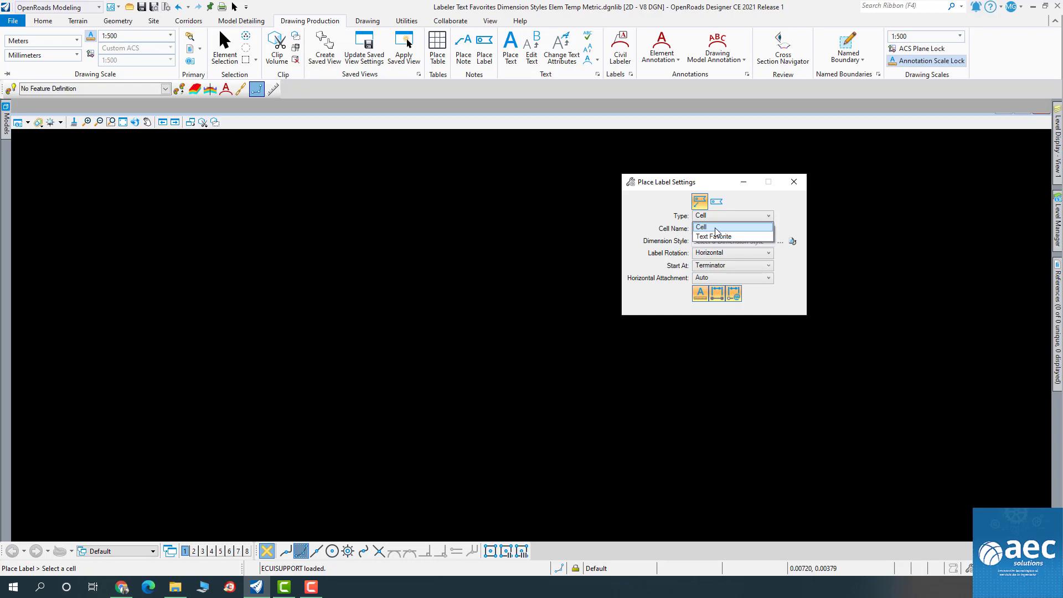
left_click(722, 238)
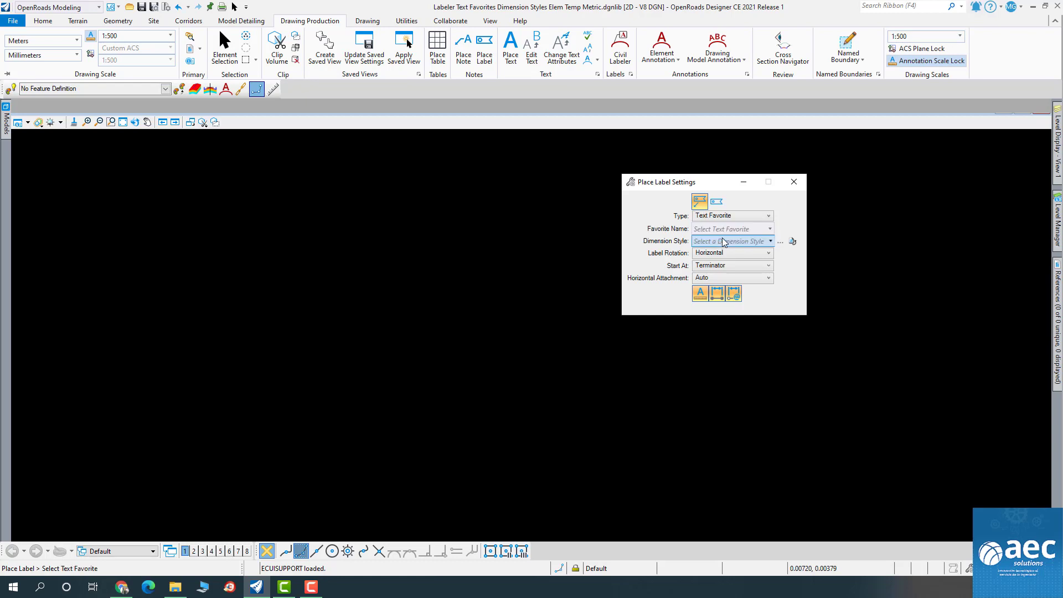
Browse the text favorites available for the label, including the CivLabelerPlan entries, and return to Element Selection.
left_click(769, 230)
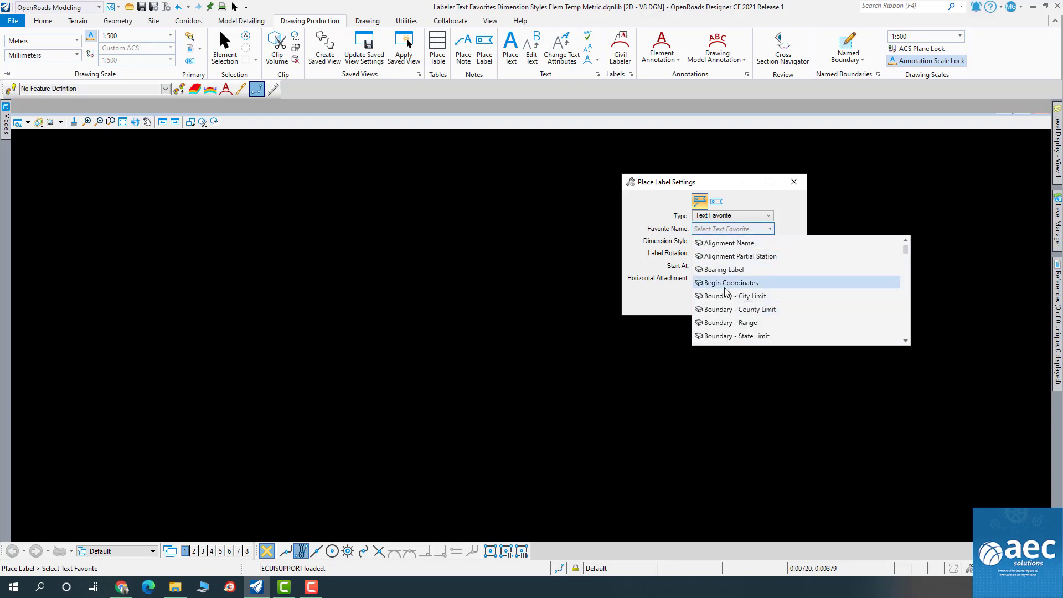
scroll(736, 270, "down", 3)
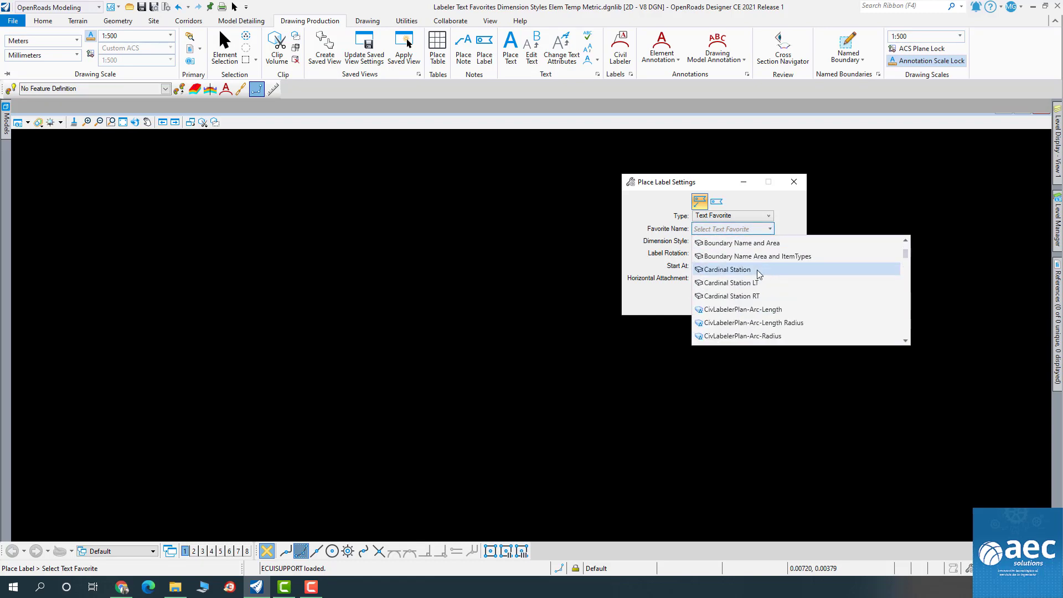
scroll(730, 255, "up", 3)
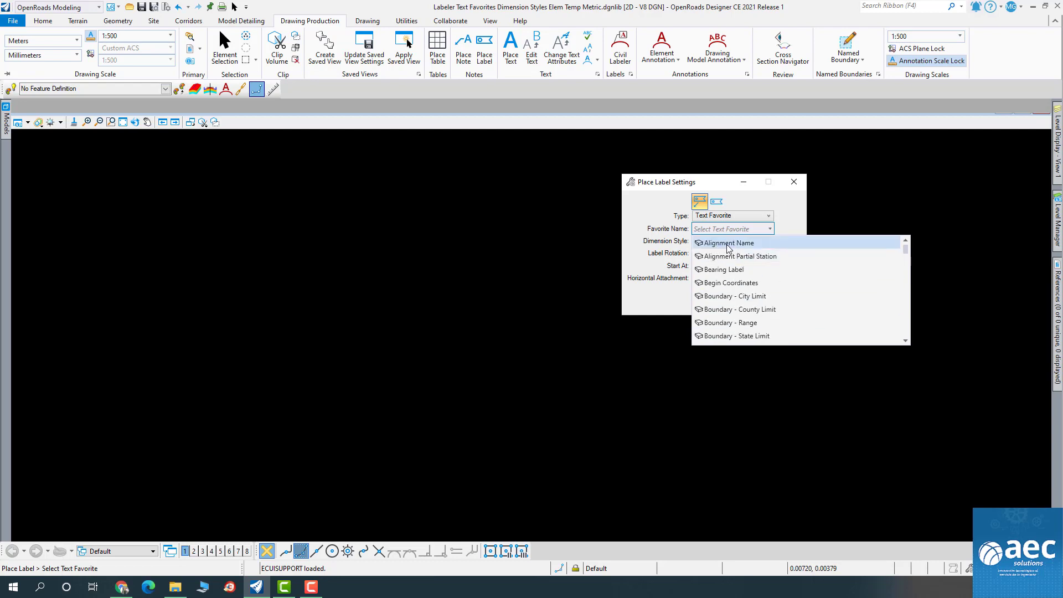
scroll(728, 248, "down", 6)
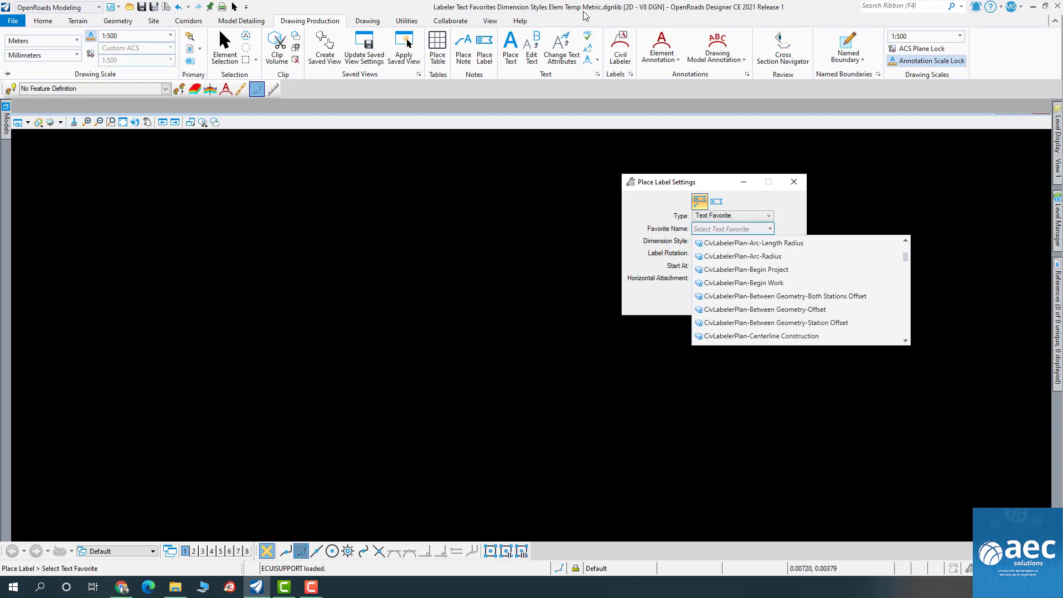
scroll(765, 281, "up", 1)
scroll(766, 283, "down", 4)
scroll(766, 282, "up", 10)
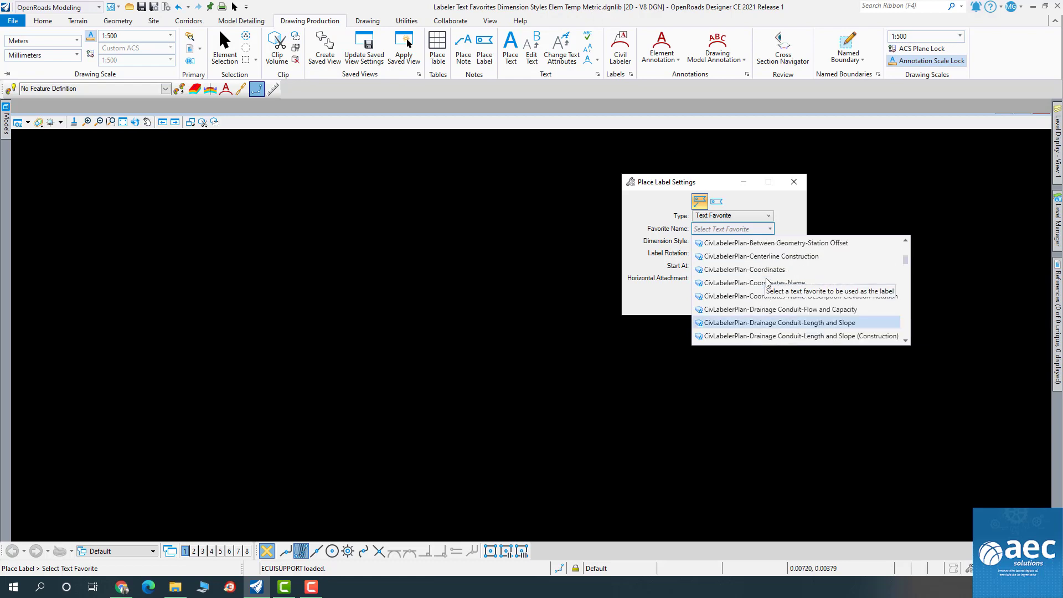
left_click(652, 206)
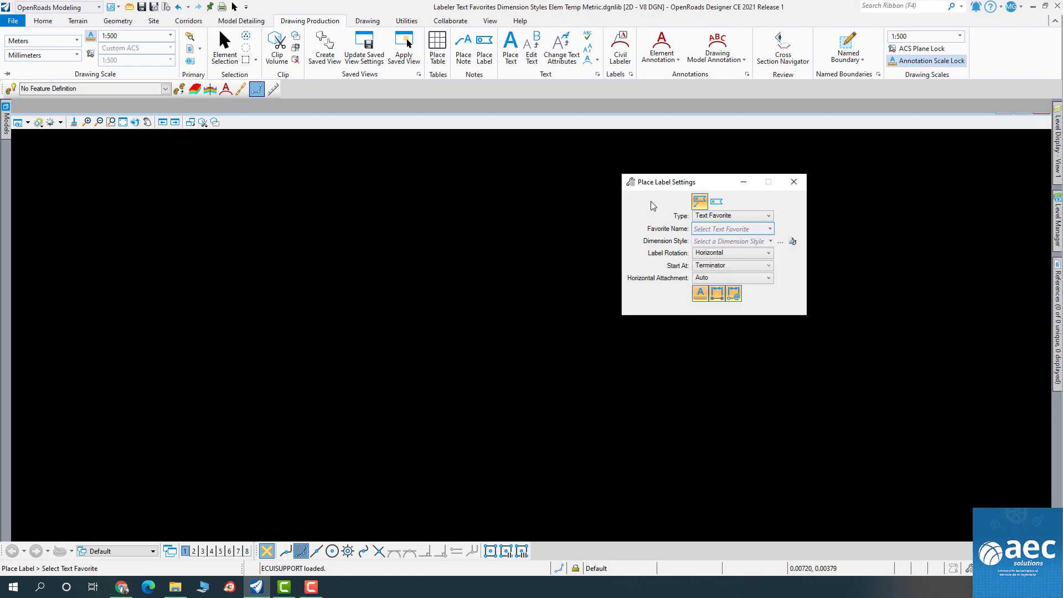
left_click(794, 182)
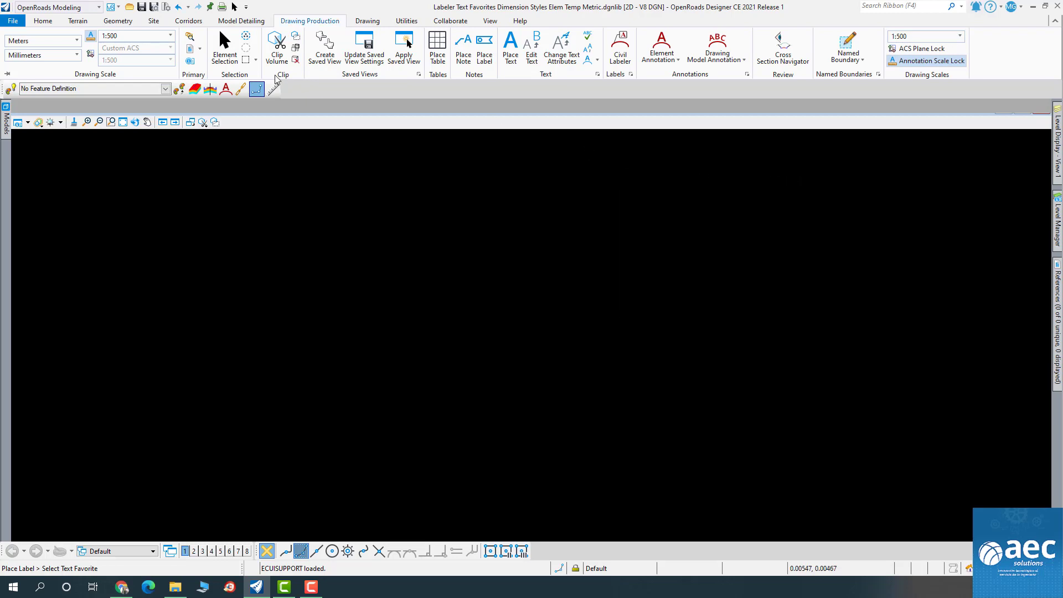
left_click(224, 51)
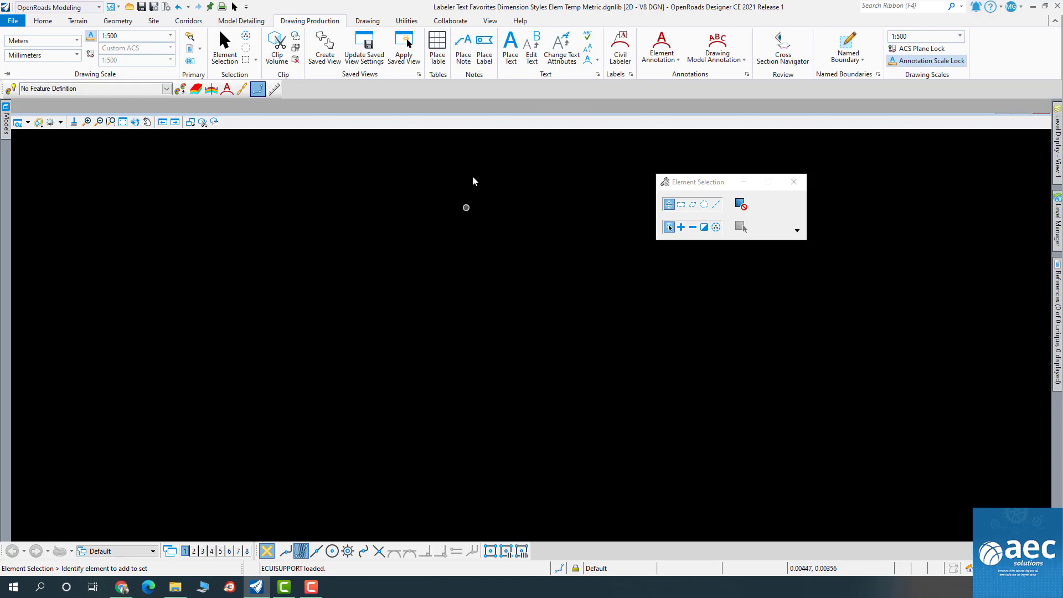
Restart Place Label and review the list of text favorites from the CivLabelerPlan entries through the drainage and survey ones.
left_click(490, 59)
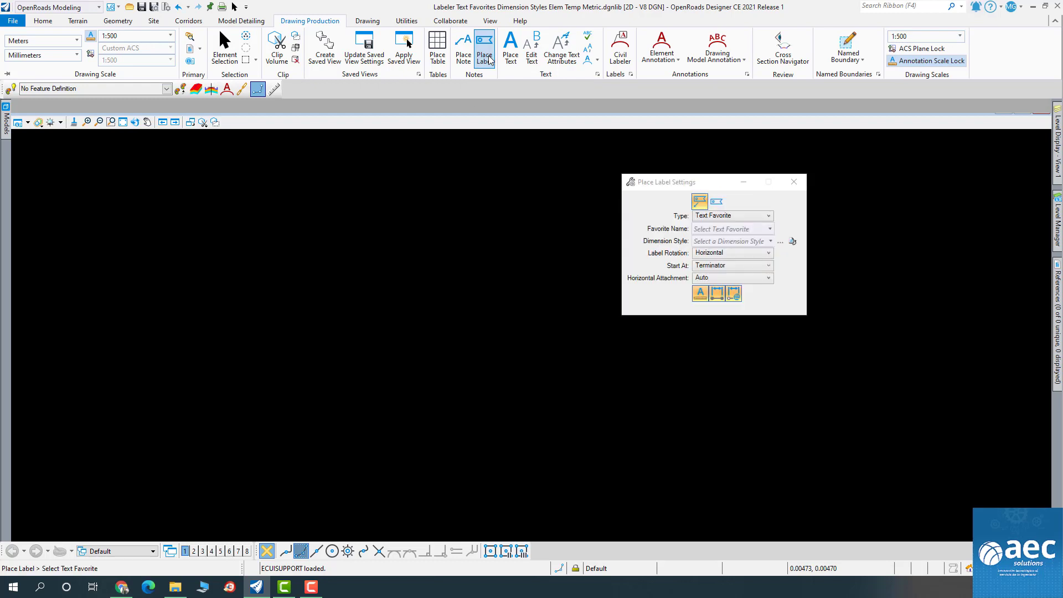
left_click(754, 230)
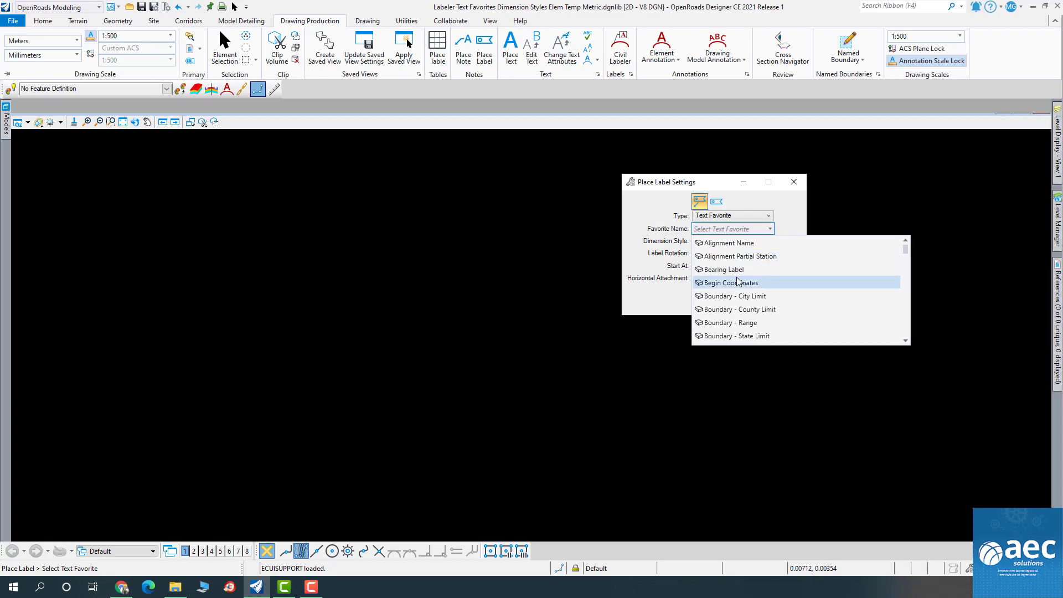
scroll(746, 285, "down", 3)
scroll(746, 285, "down", 1)
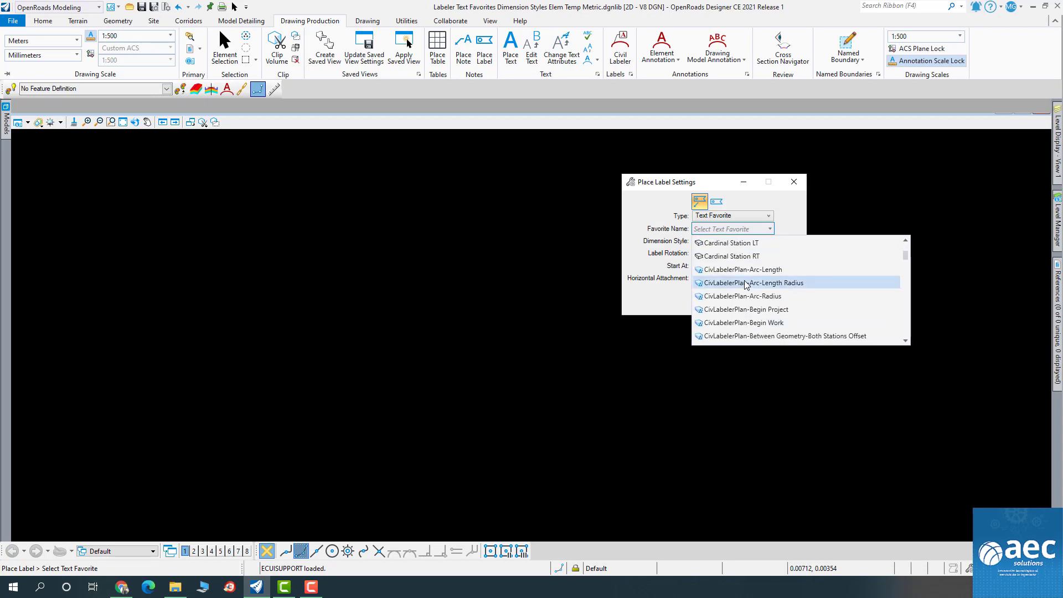
scroll(746, 285, "up", 1)
scroll(744, 280, "down", 8)
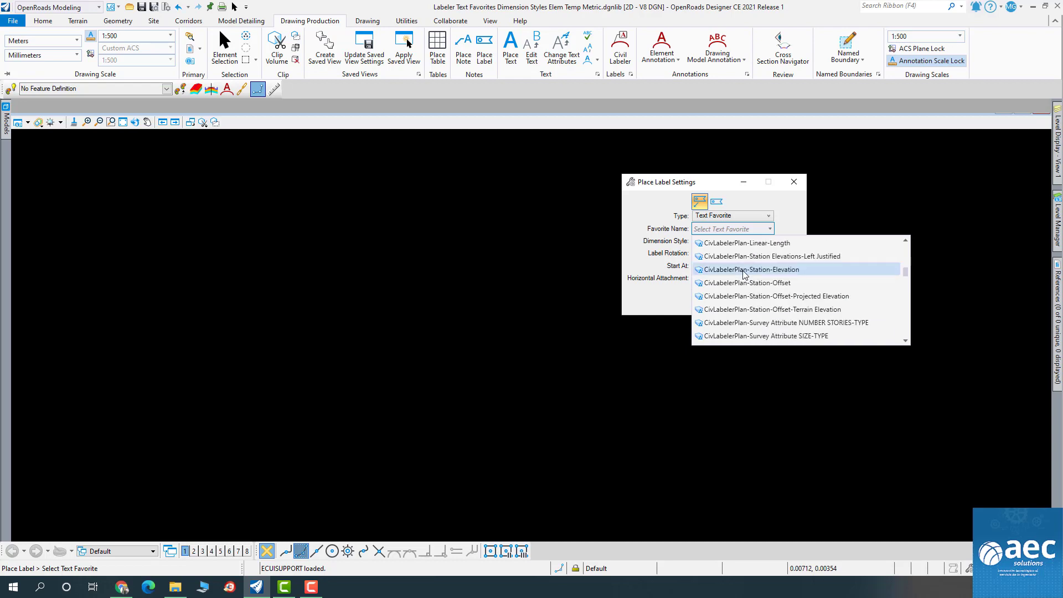
scroll(745, 275, "down", 4)
scroll(745, 275, "up", 8)
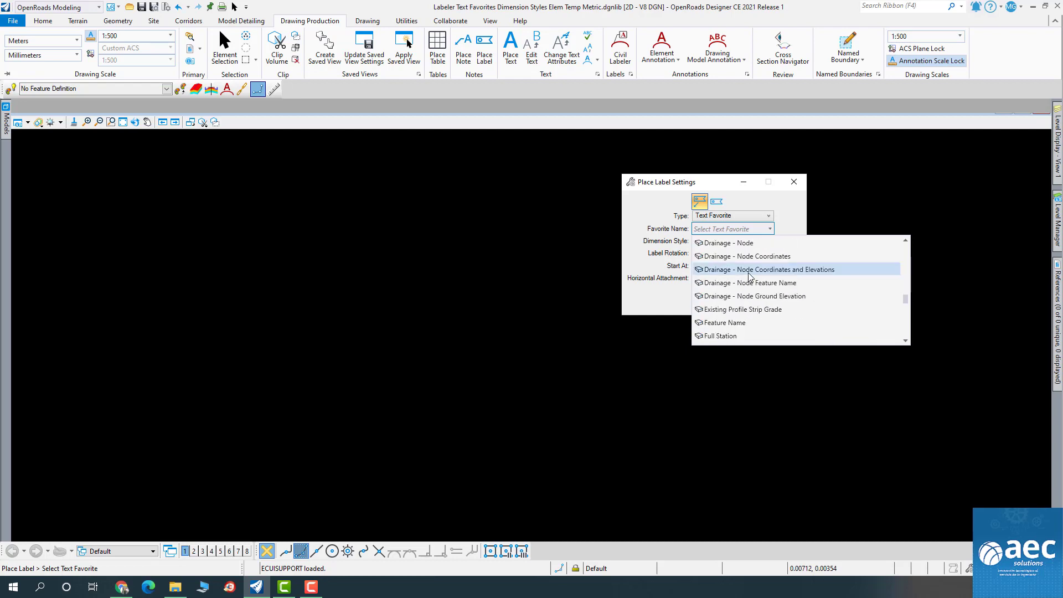
scroll(750, 277, "up", 3)
scroll(750, 277, "down", 12)
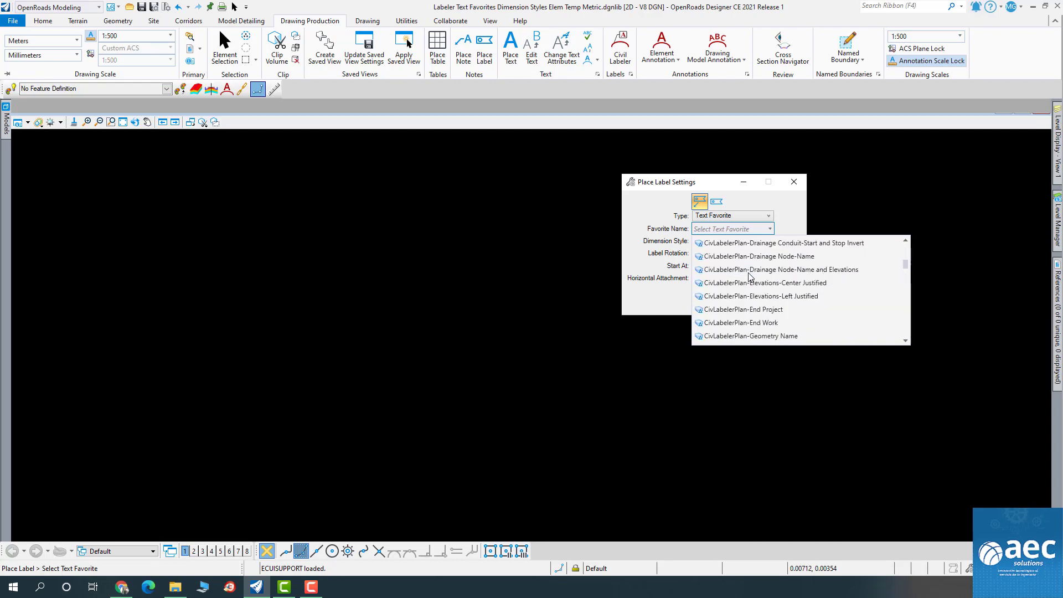
scroll(751, 277, "down", 5)
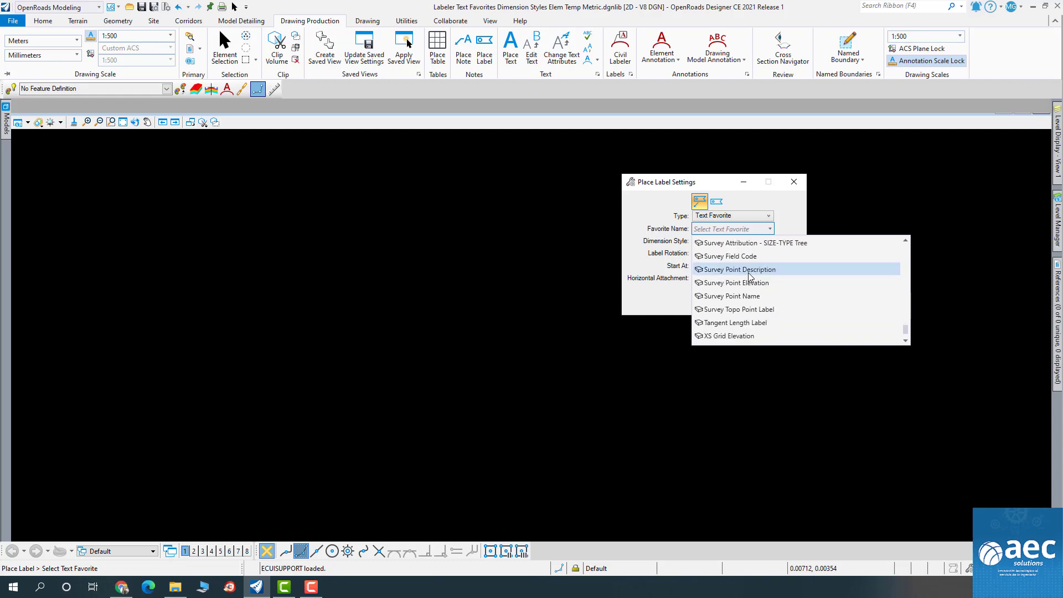
scroll(748, 274, "up", 3)
scroll(748, 274, "down", 5)
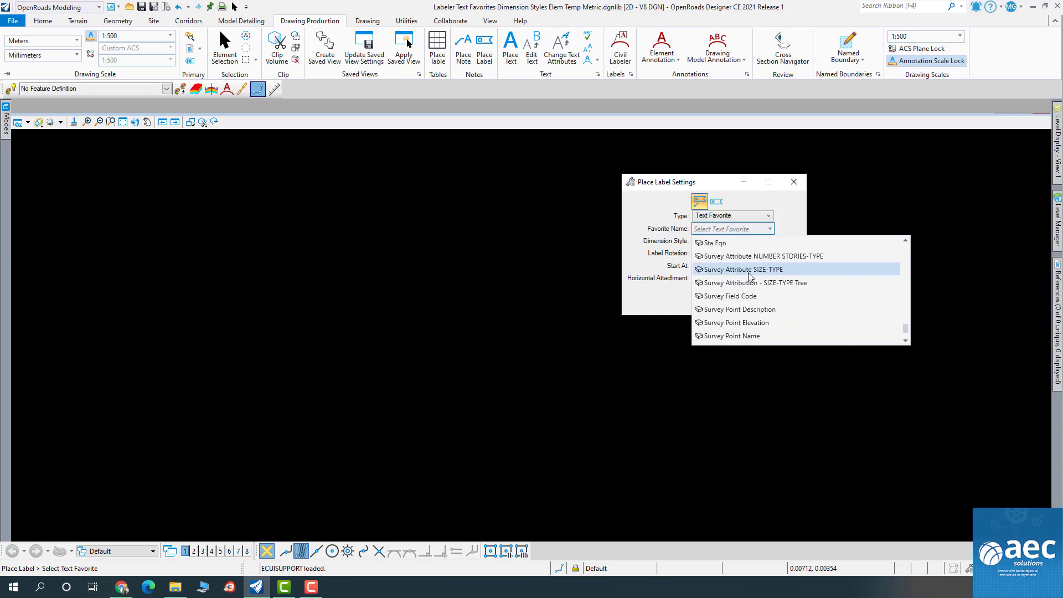
scroll(749, 272, "up", 5)
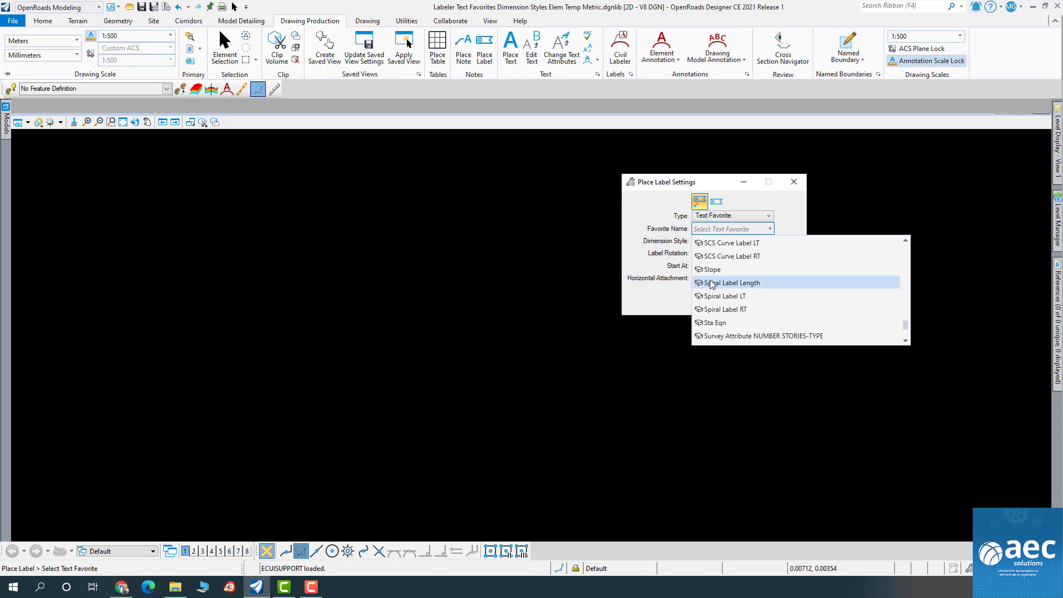
left_click(655, 210)
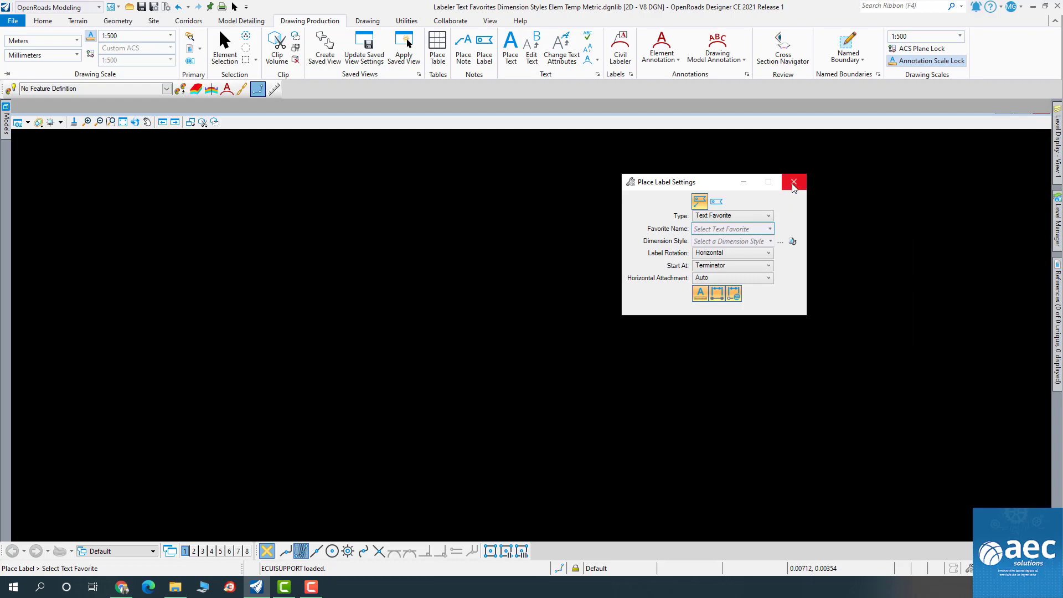
Close the Place Label settings, open the Civil Labeler Manager Tool and display the Intersecting Geometry - Station label under Plan - Intersections.
left_click(792, 183)
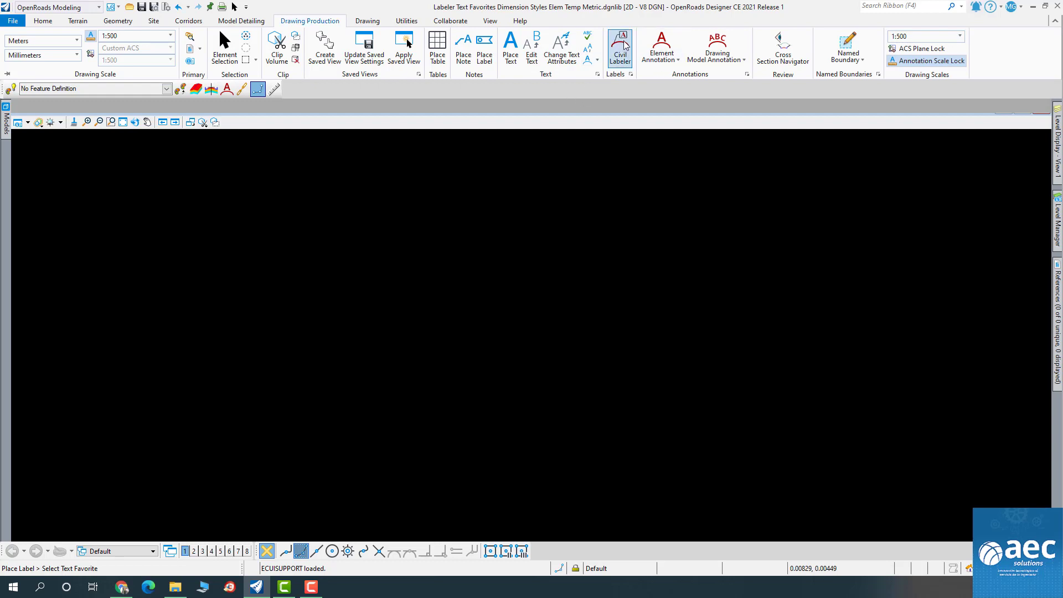
left_click(631, 74)
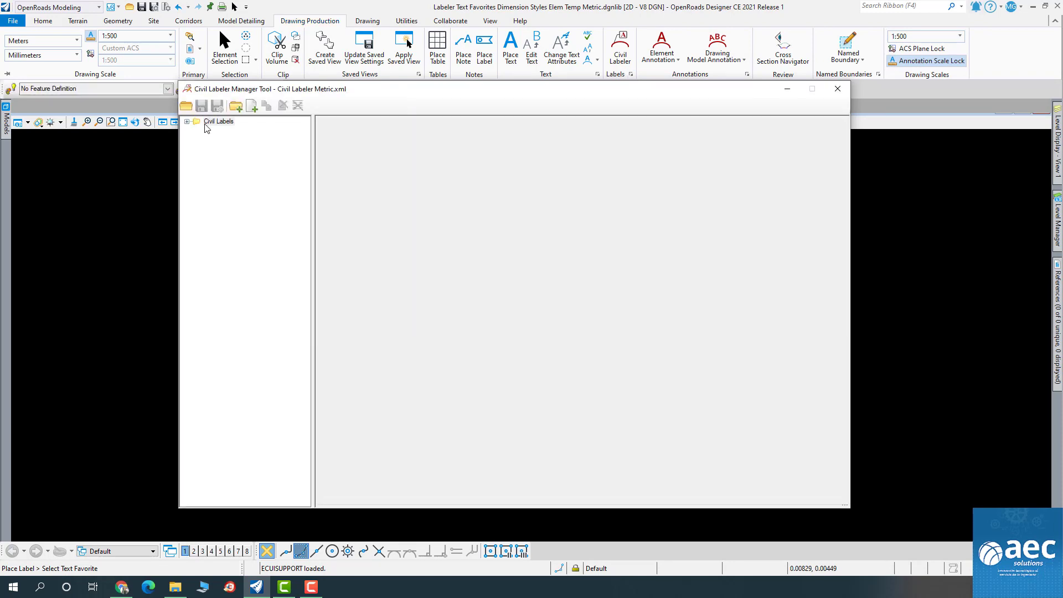
left_click(187, 121)
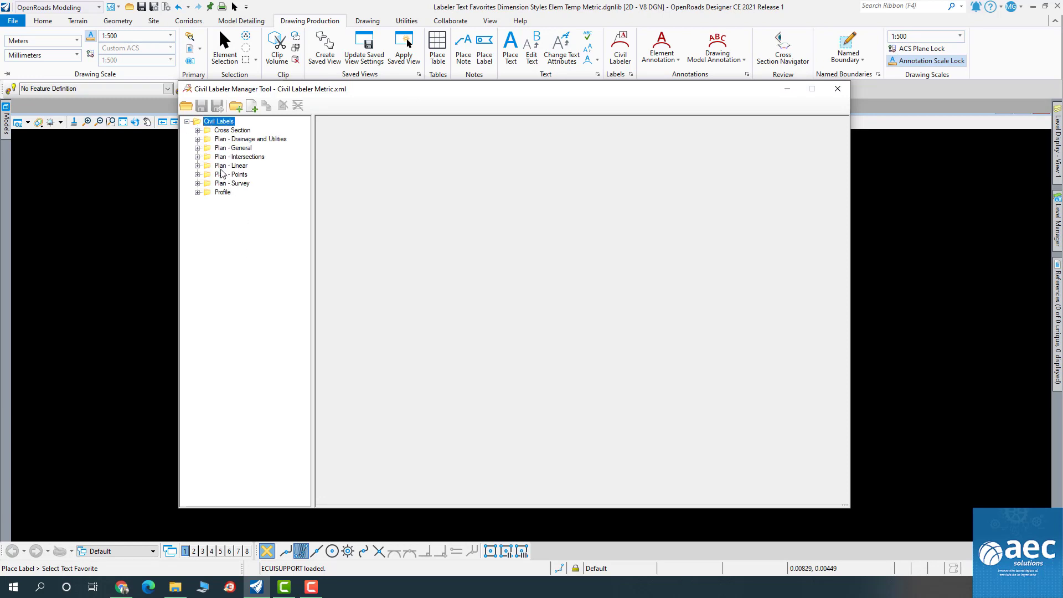
left_click(197, 157)
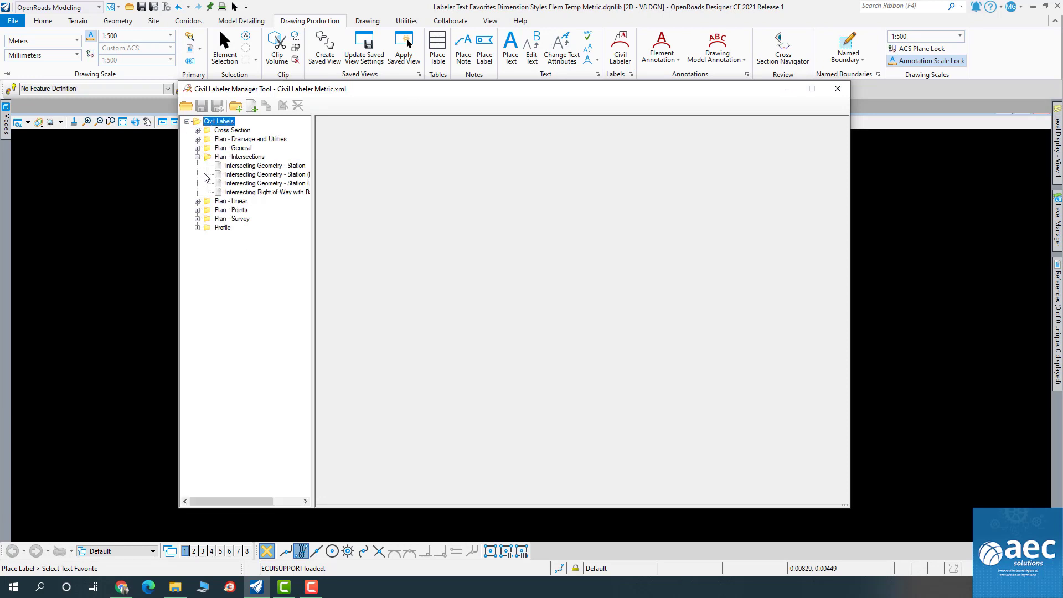
left_click(283, 167)
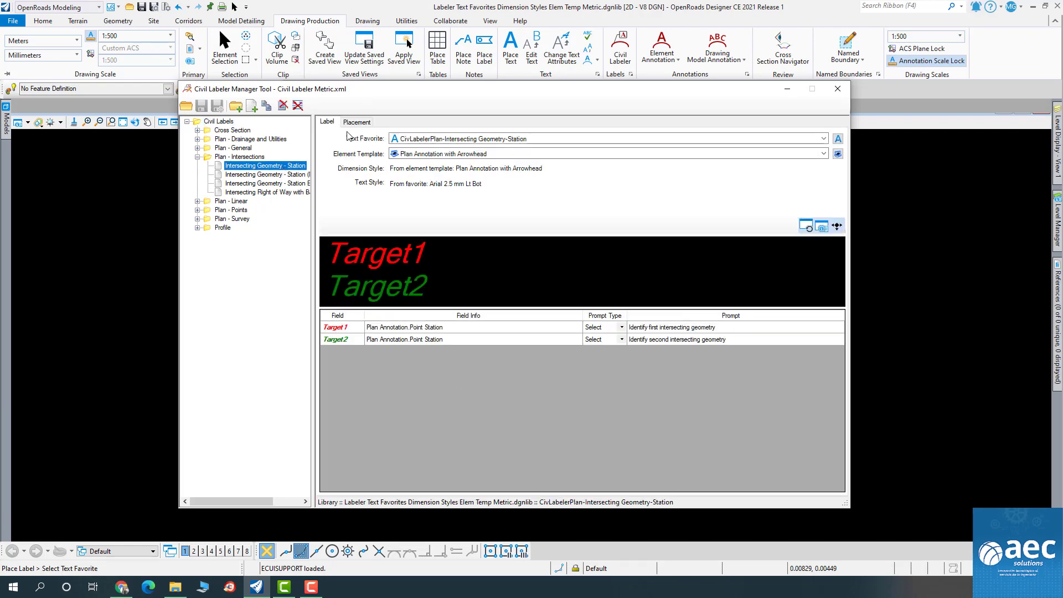
left_click_drag(357, 98, 330, 92)
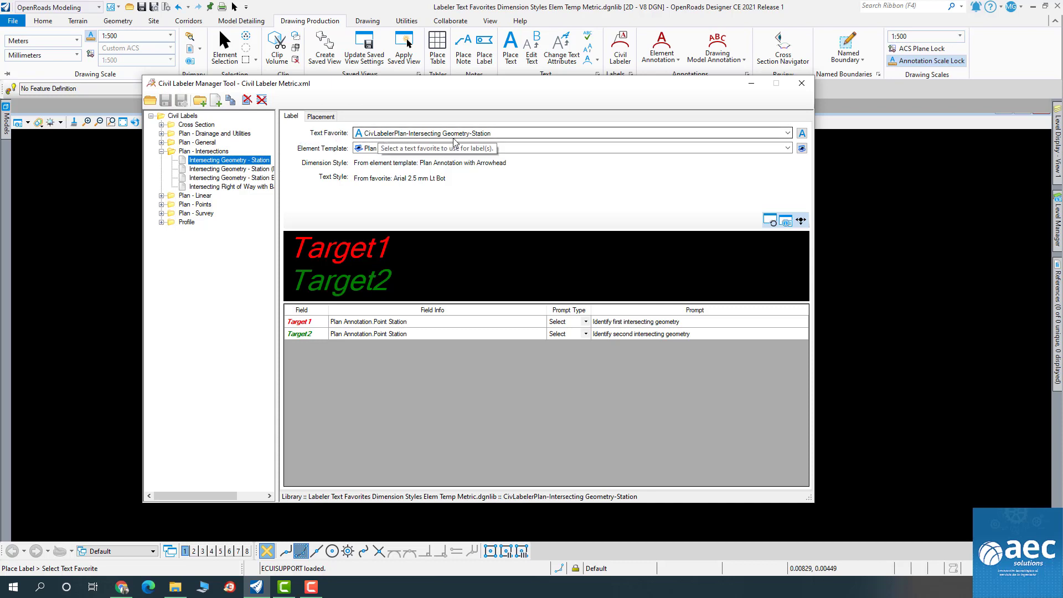
Open the Text Favorite Manager and select CivLabelerPlan-Intersecting Geometry-Station in the labeler library's Plan > Linear Geometry folder.
left_click(801, 134)
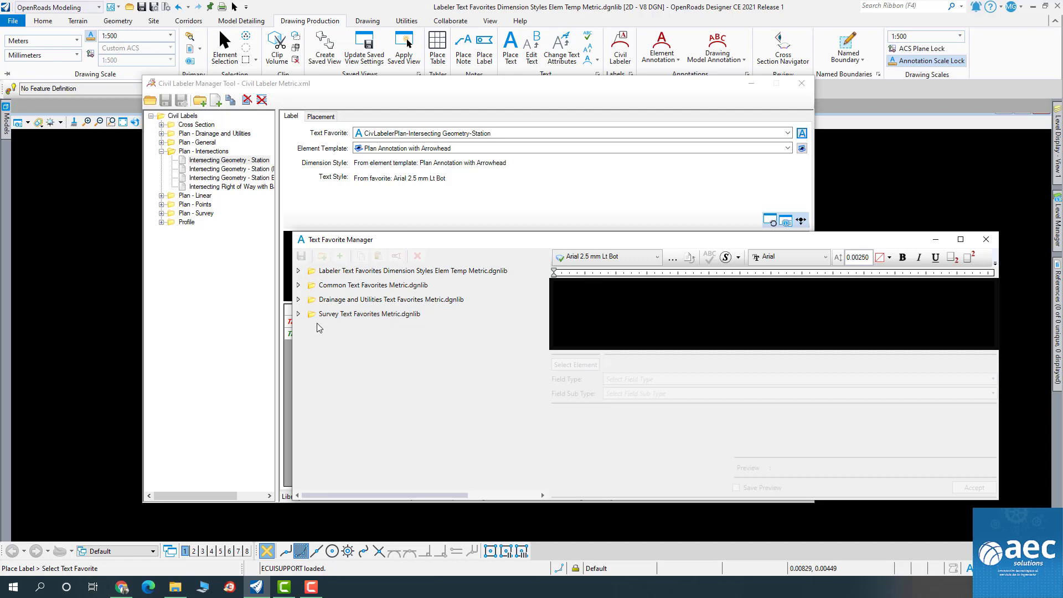
left_click(298, 271)
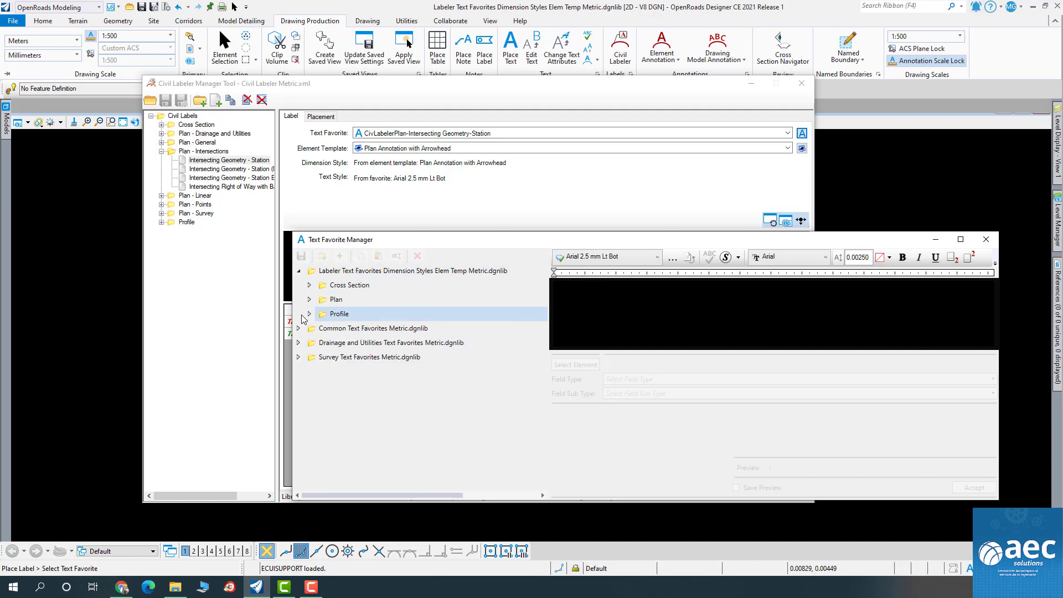
left_click(310, 299)
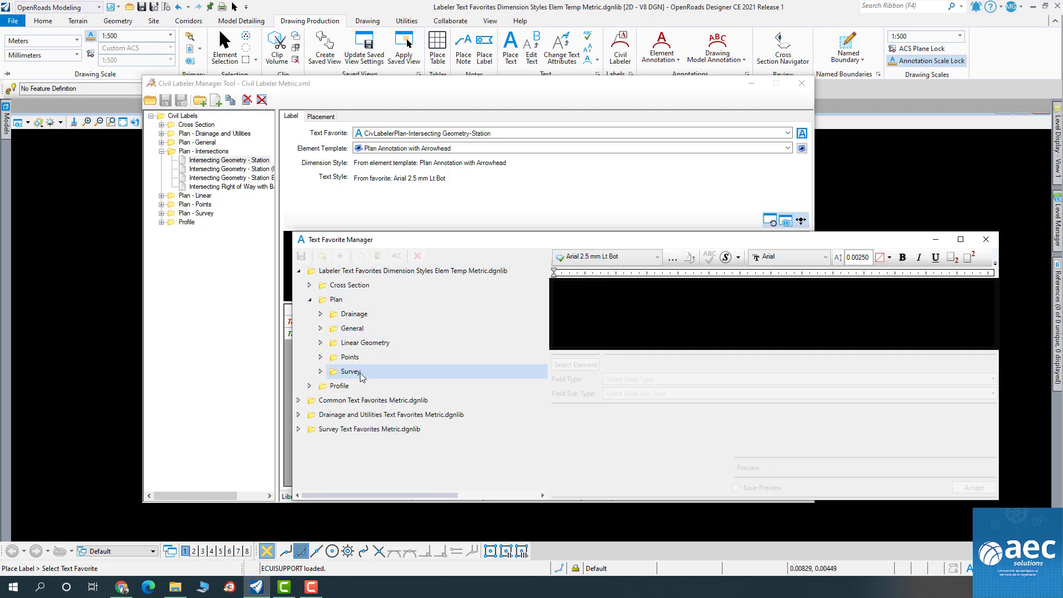
left_click(320, 343)
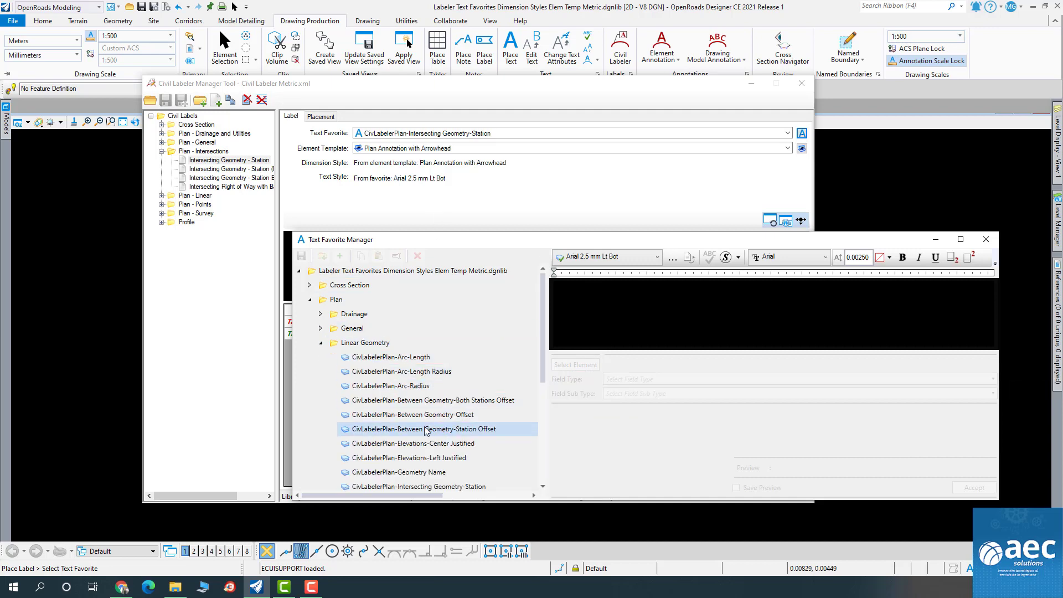
scroll(415, 465, "down", 3)
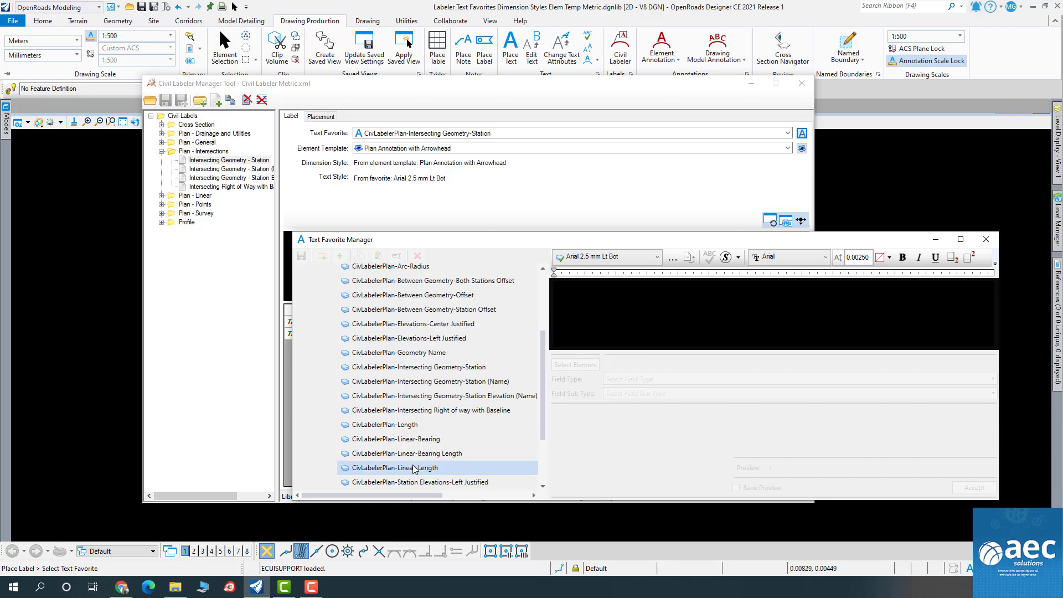
scroll(443, 412, "up", 2)
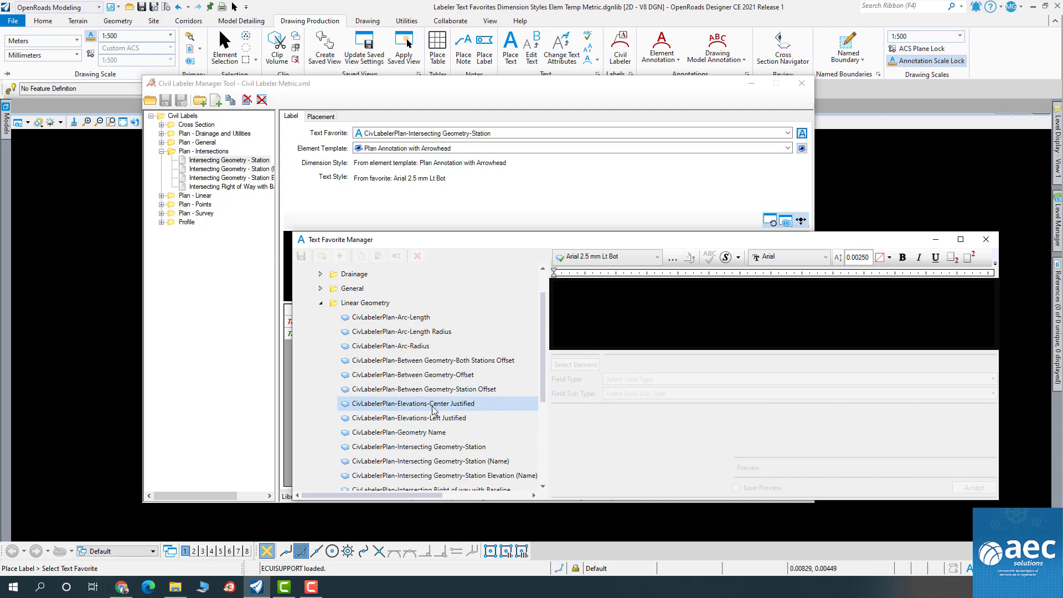
scroll(433, 429, "down", 1)
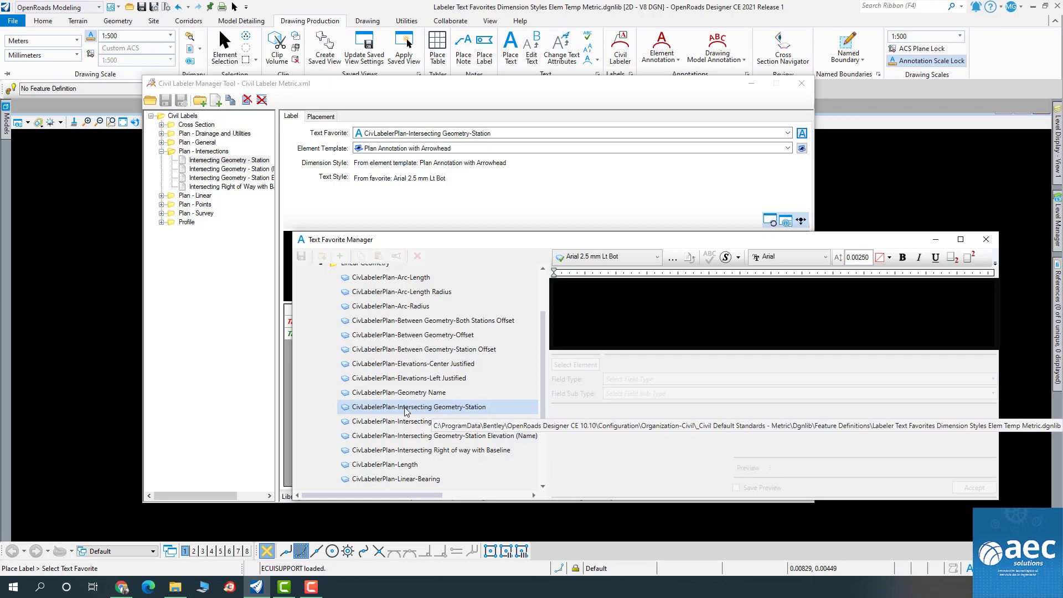
left_click(436, 408)
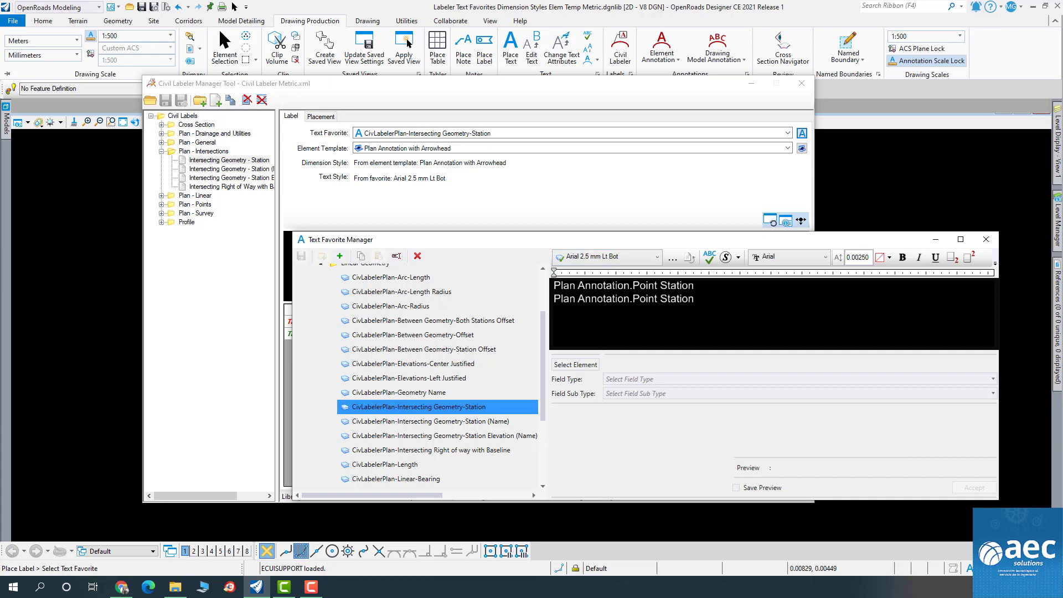
Inspect the field type and station format of both Point Station fields in the favorite, and close the Text Favorite Manager.
left_click(617, 286)
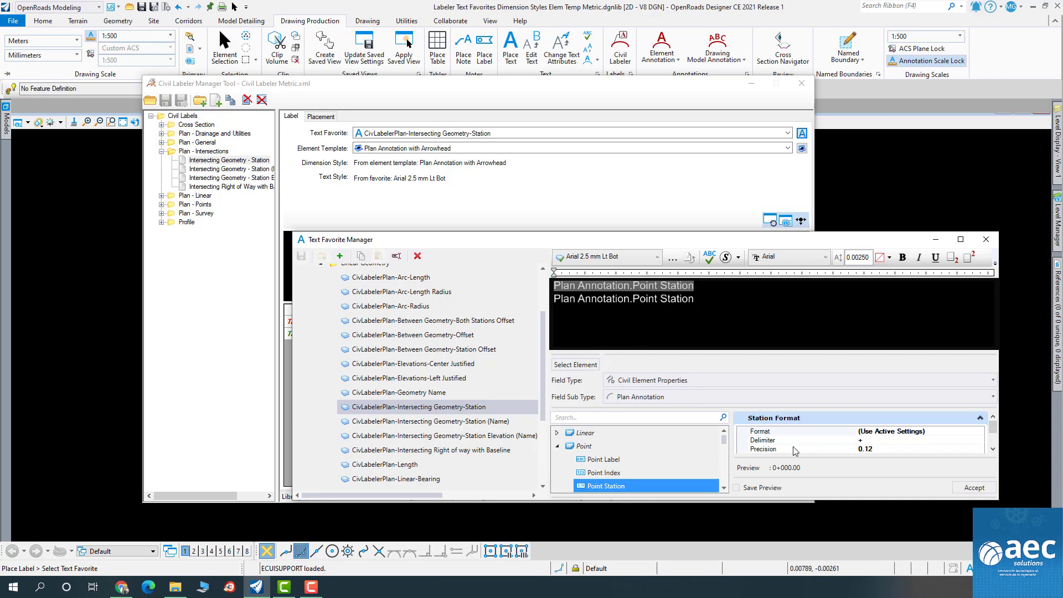
left_click(642, 299)
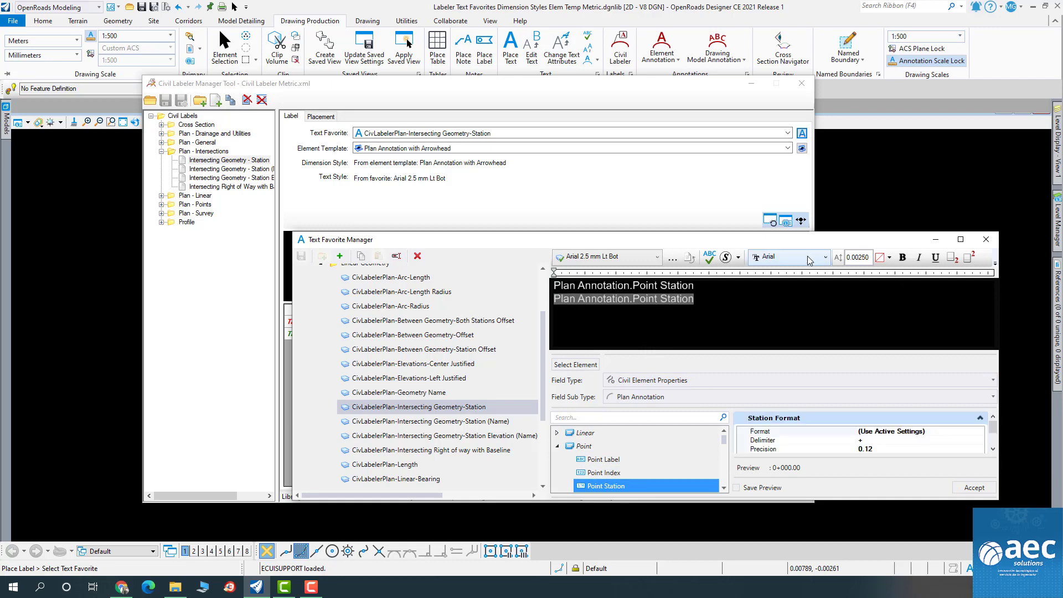
left_click(985, 239)
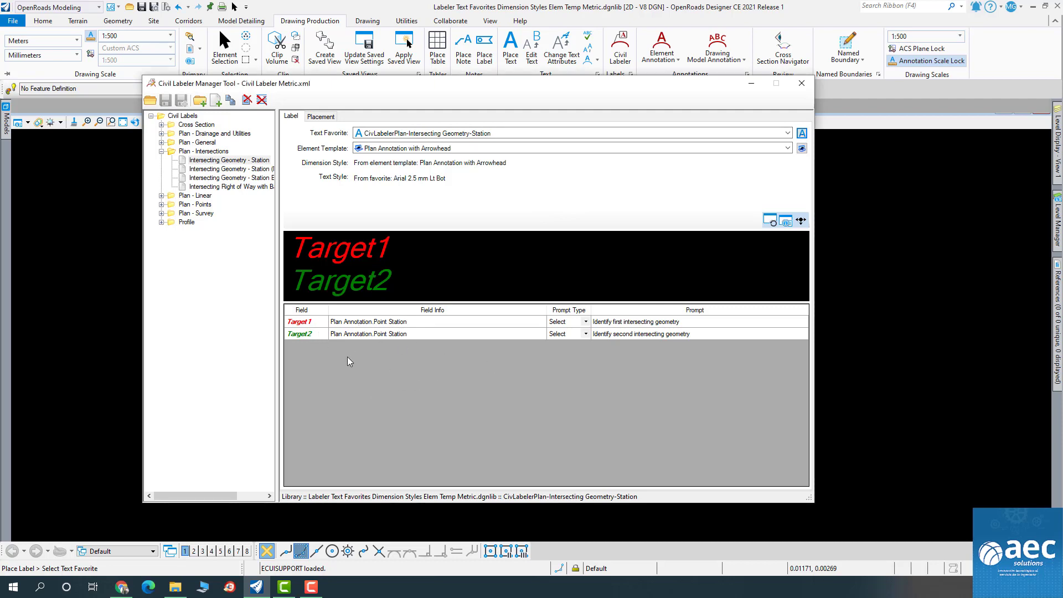
Examine the label's Target1 and Target2 fields and the Prompt Type options available for Target1.
left_click(317, 320)
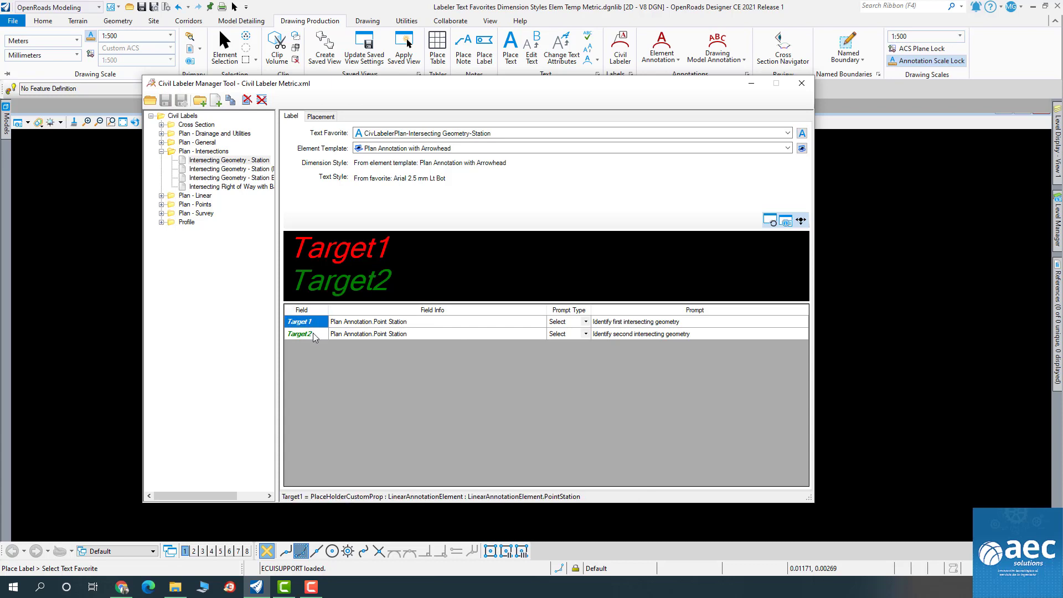
left_click(314, 334)
left_click(319, 322)
left_click(507, 322)
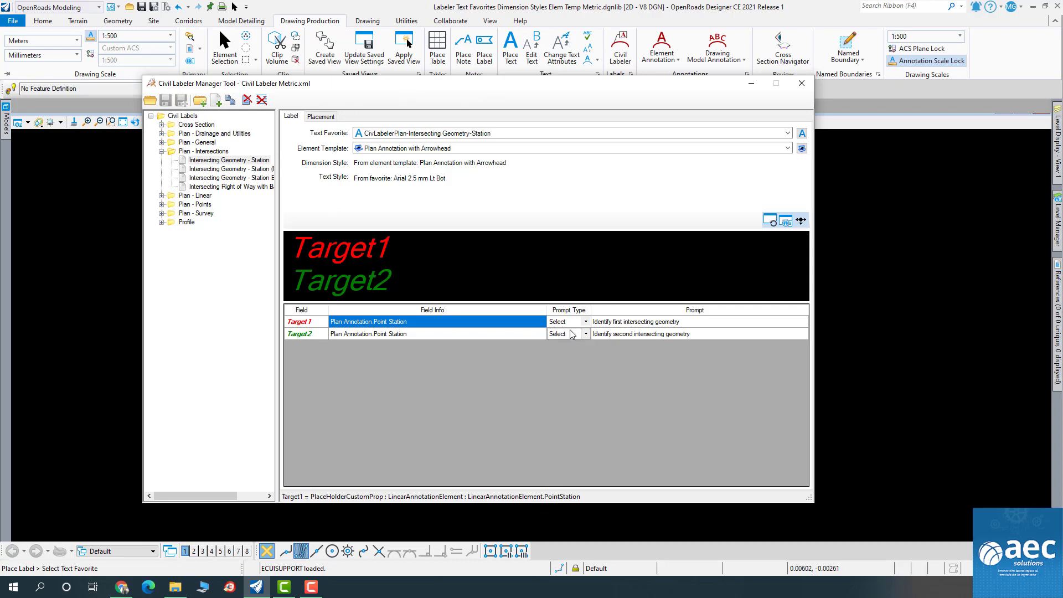
left_click(585, 322)
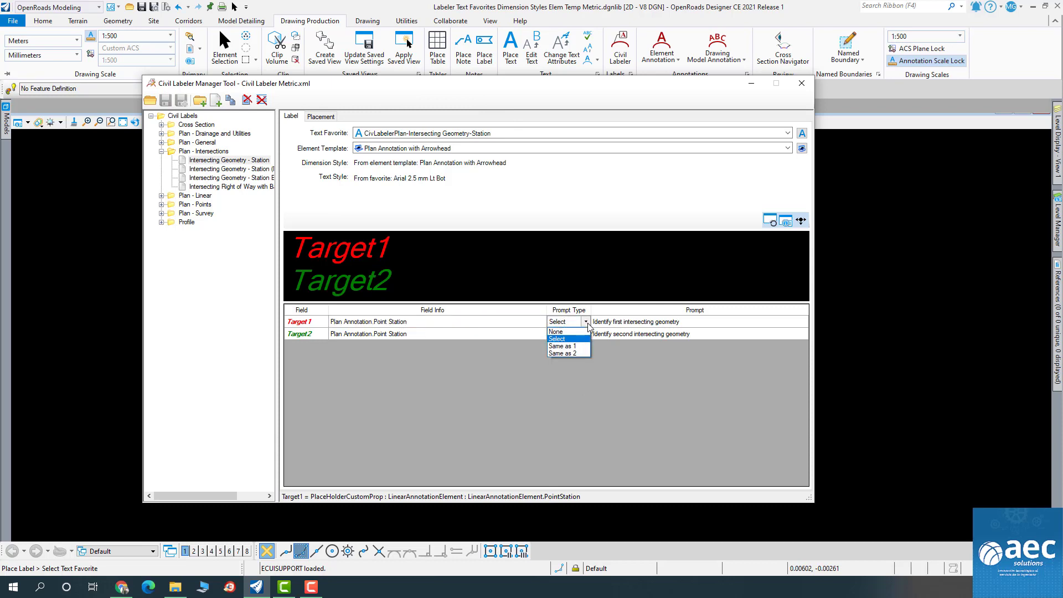
left_click(588, 324)
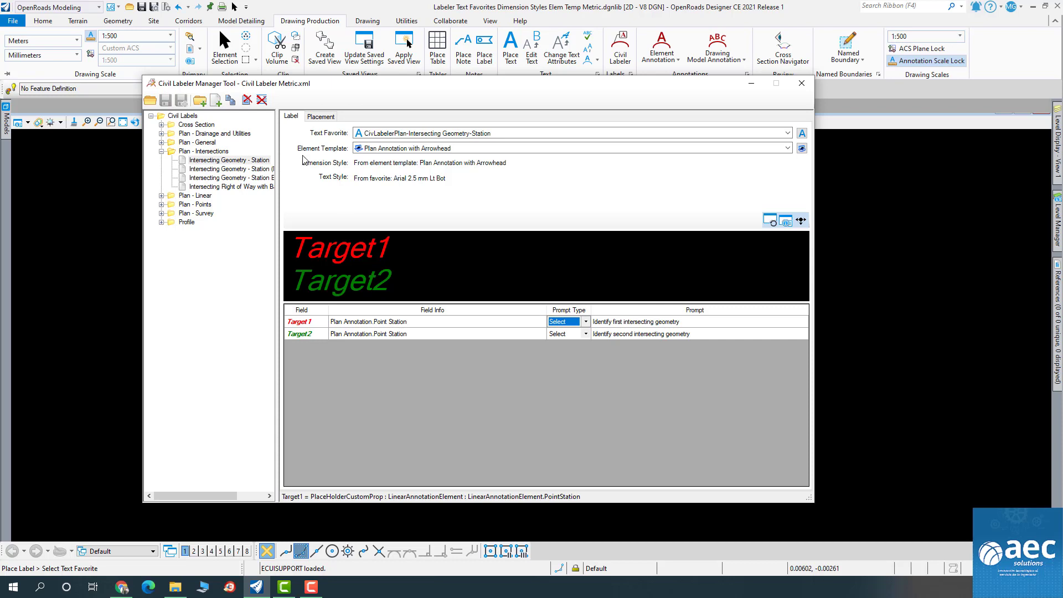
Review the label's placement Method and Rotation options, keep Intersection as the method, compare with the field prompts, and close the labeler manager.
left_click(326, 117)
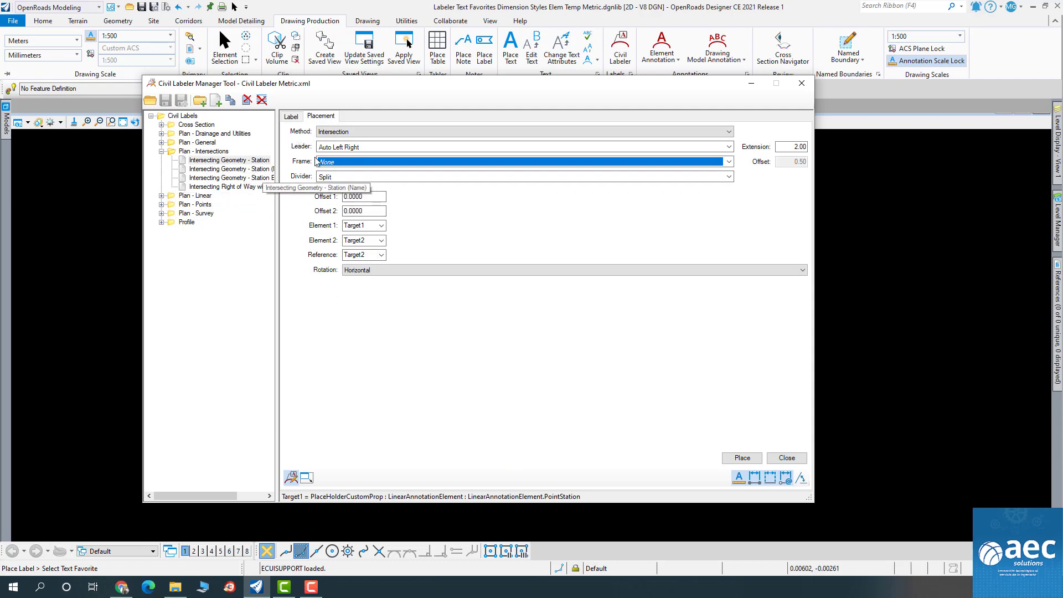
left_click(332, 133)
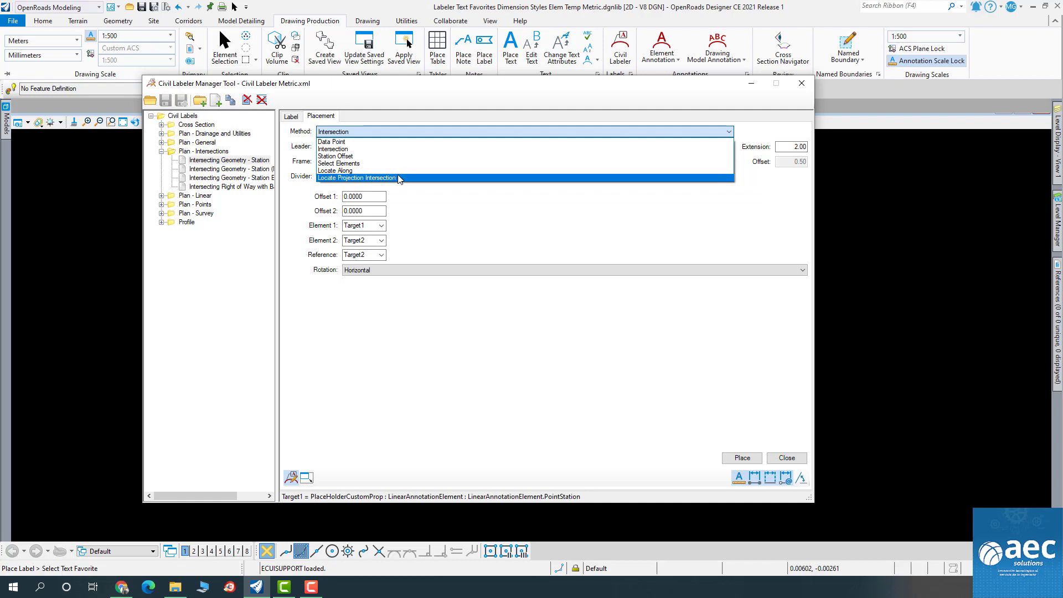
left_click(370, 149)
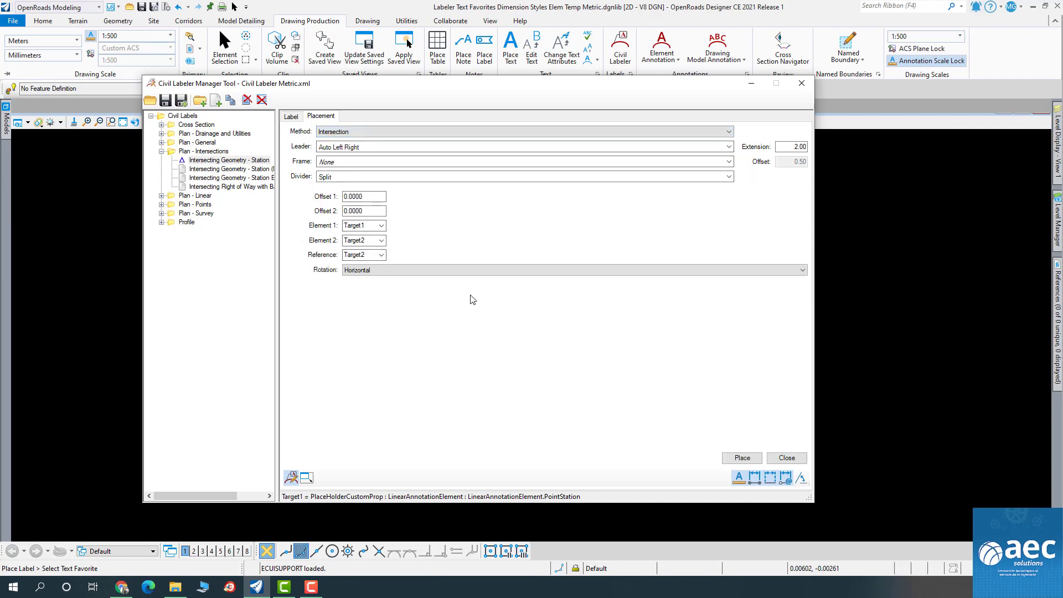
left_click(291, 117)
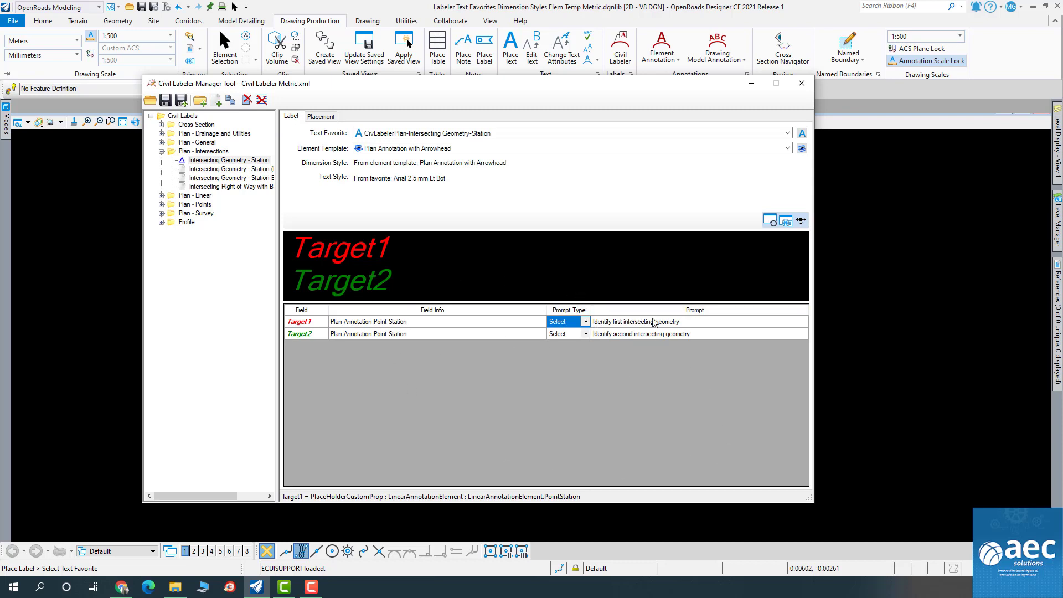
left_click(335, 118)
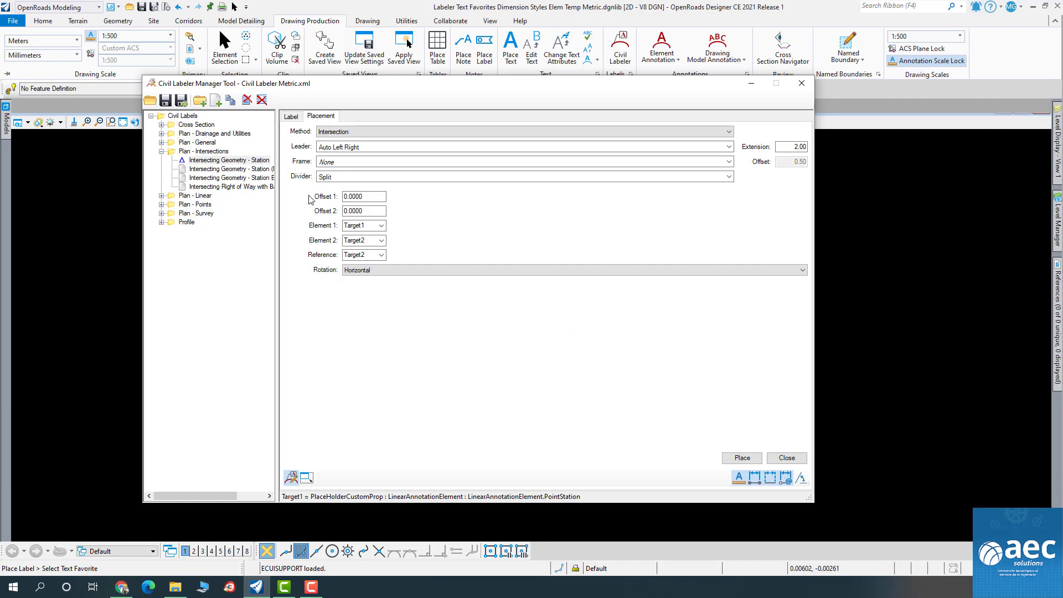
left_click(367, 271)
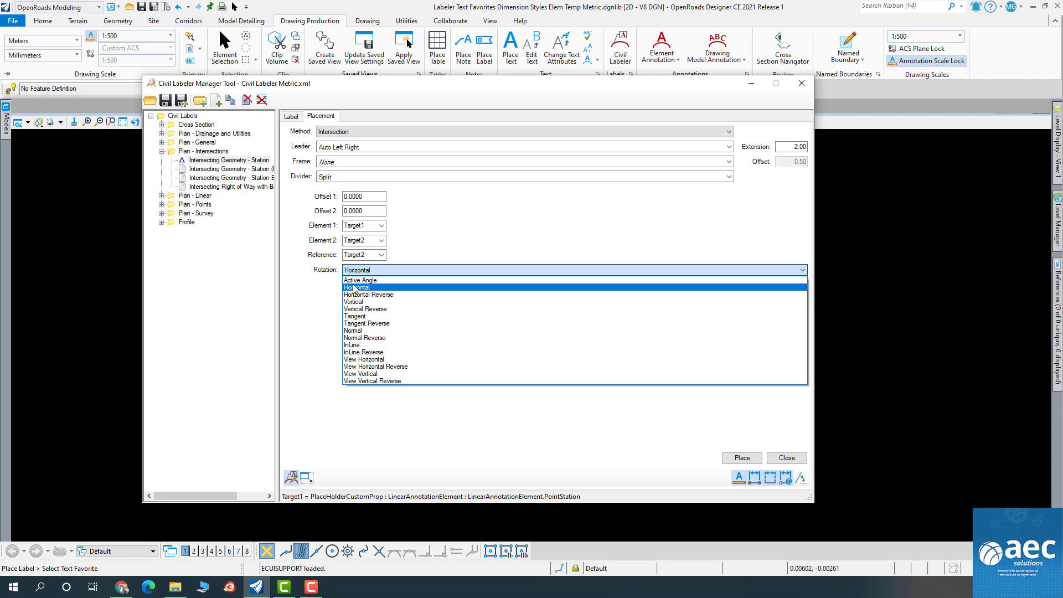
left_click(332, 323)
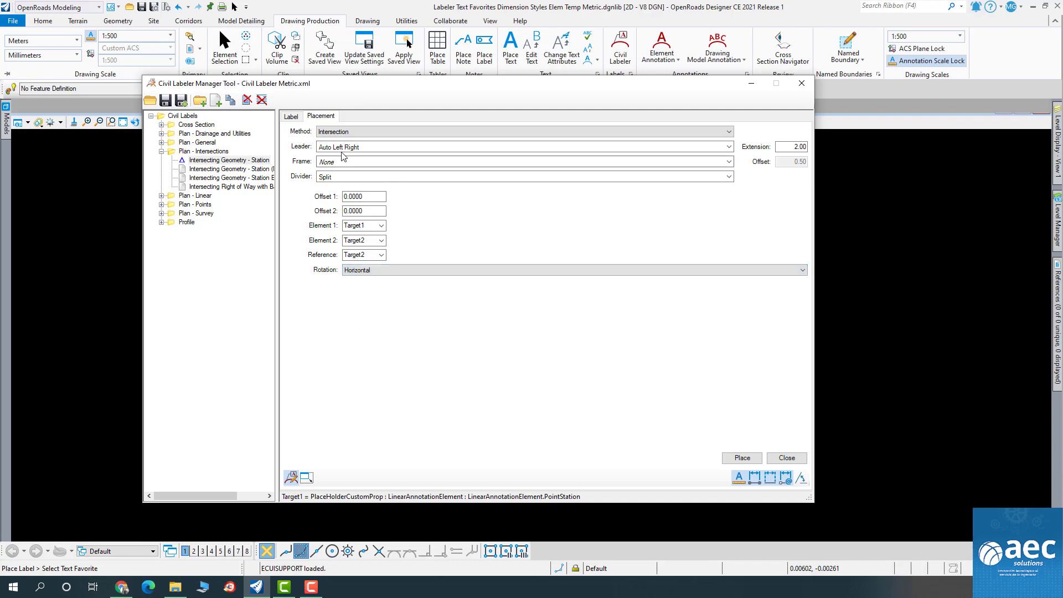
left_click(801, 85)
Draw a geometry line about 0.007 m long at a direction of about 108°28'36", without a feature definition.
left_click(563, 337)
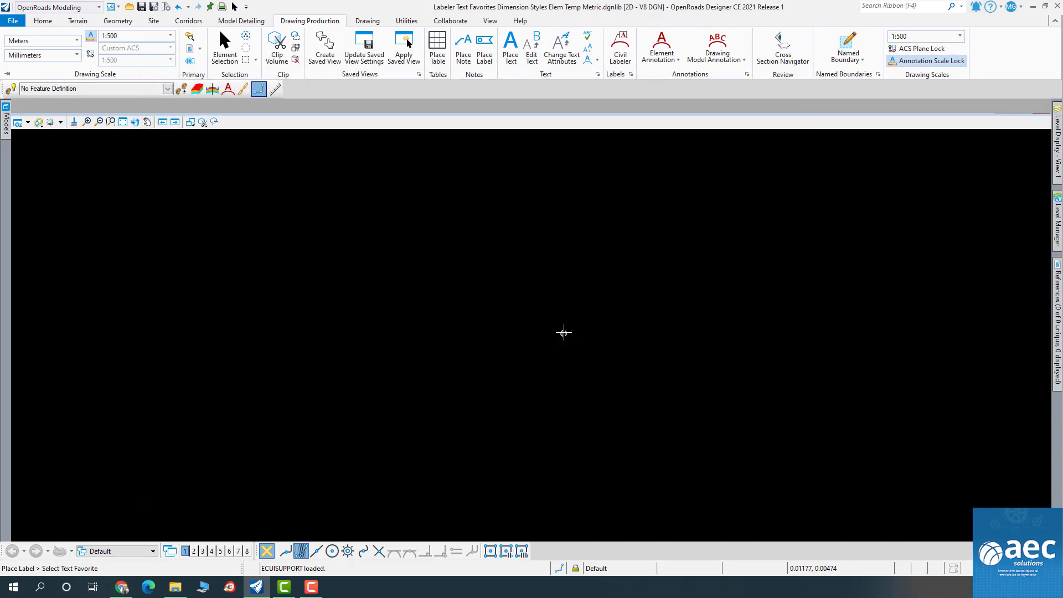
left_click(111, 121)
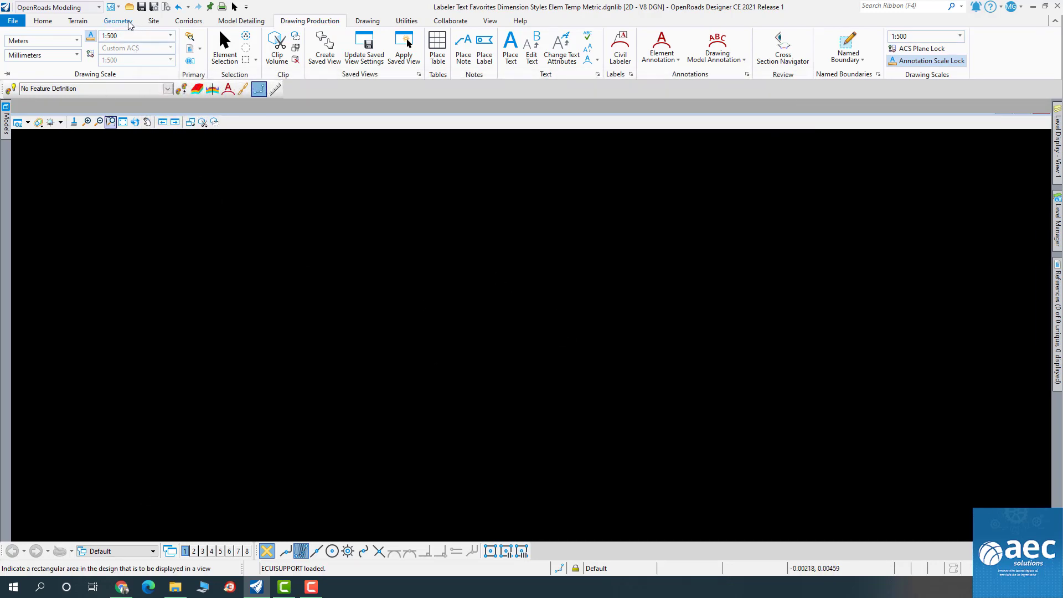
left_click(118, 21)
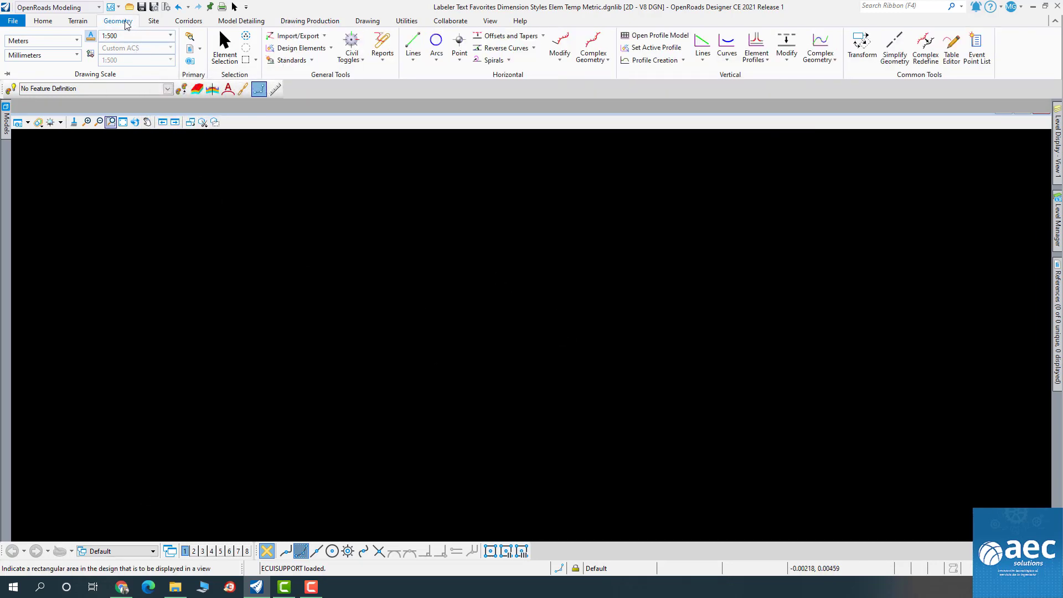
left_click(417, 46)
left_click(268, 297)
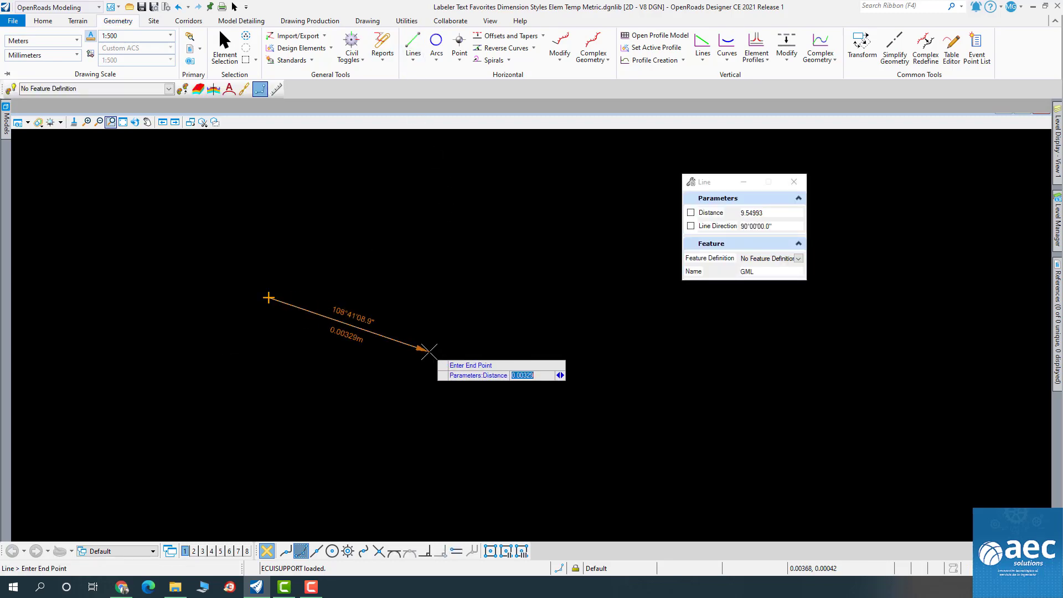
left_click(610, 410)
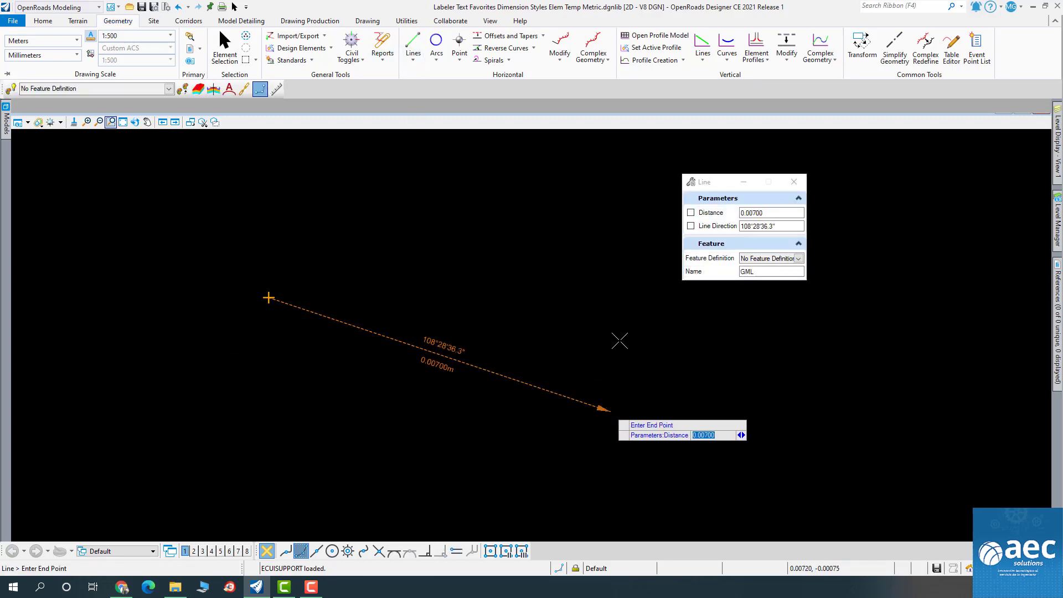
left_click(619, 340)
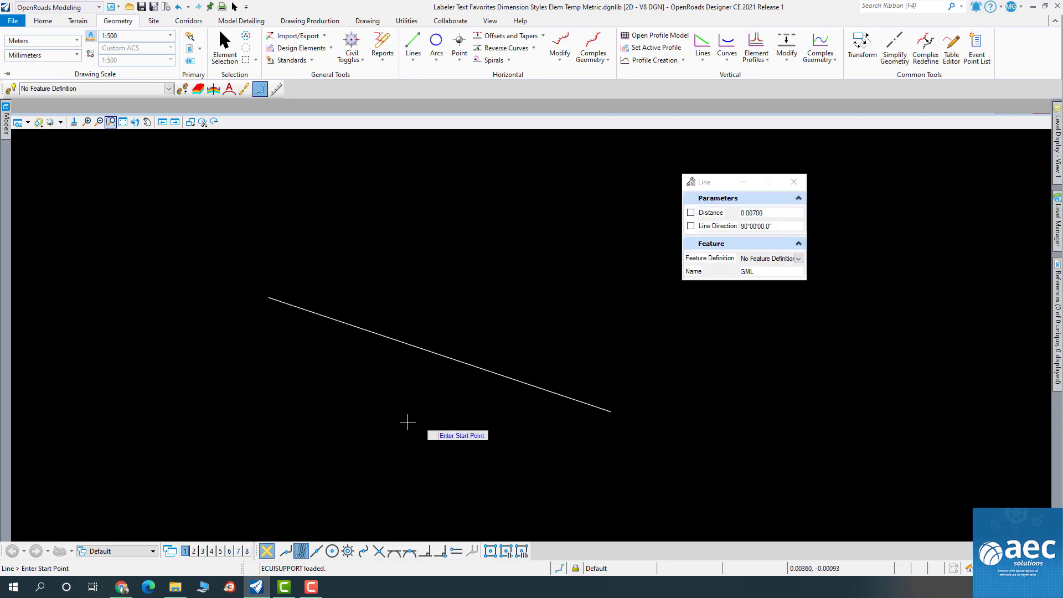
Draw a second geometry line about 0.0064 m long, rising diagonally across the first line.
left_click(330, 468)
left_click(567, 242)
left_click(581, 252)
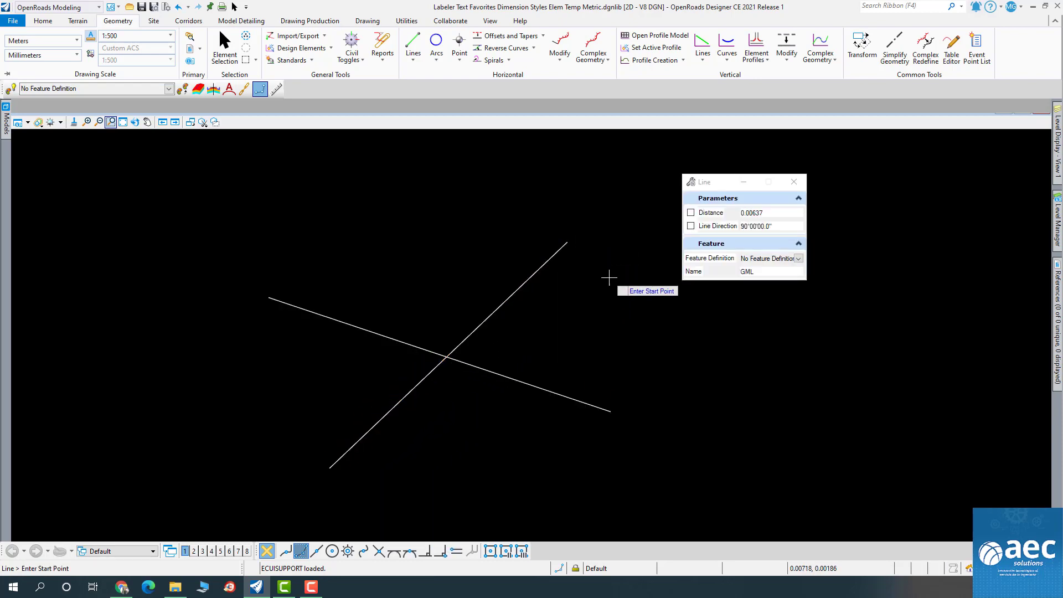
Open the Civil Labeler, select the Intersecting Geometry - Station label under Plan - Intersections, and set its frame to Ellipse.
left_click(224, 47)
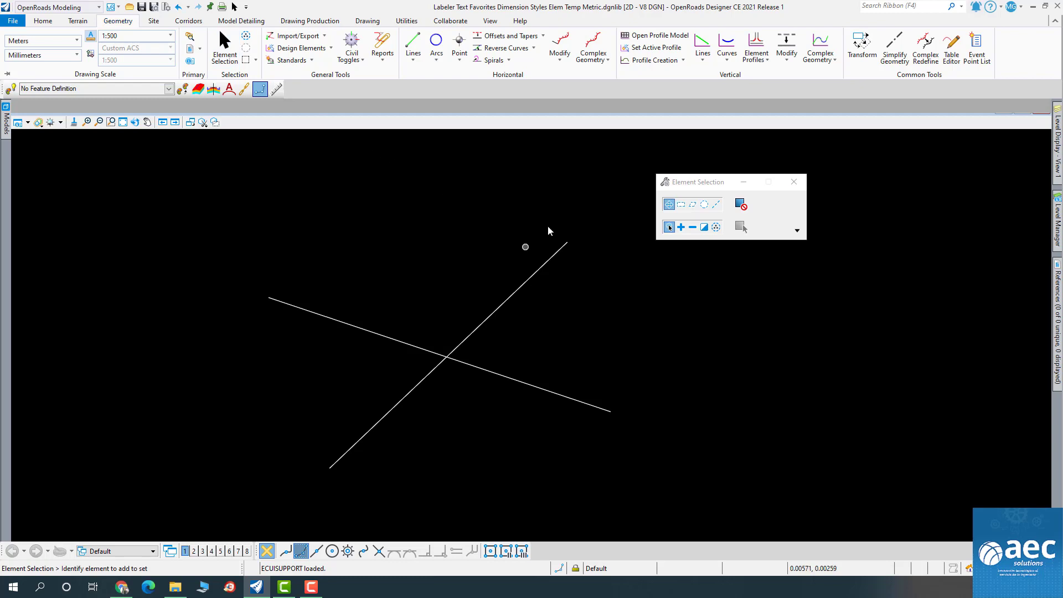
left_click(254, 24)
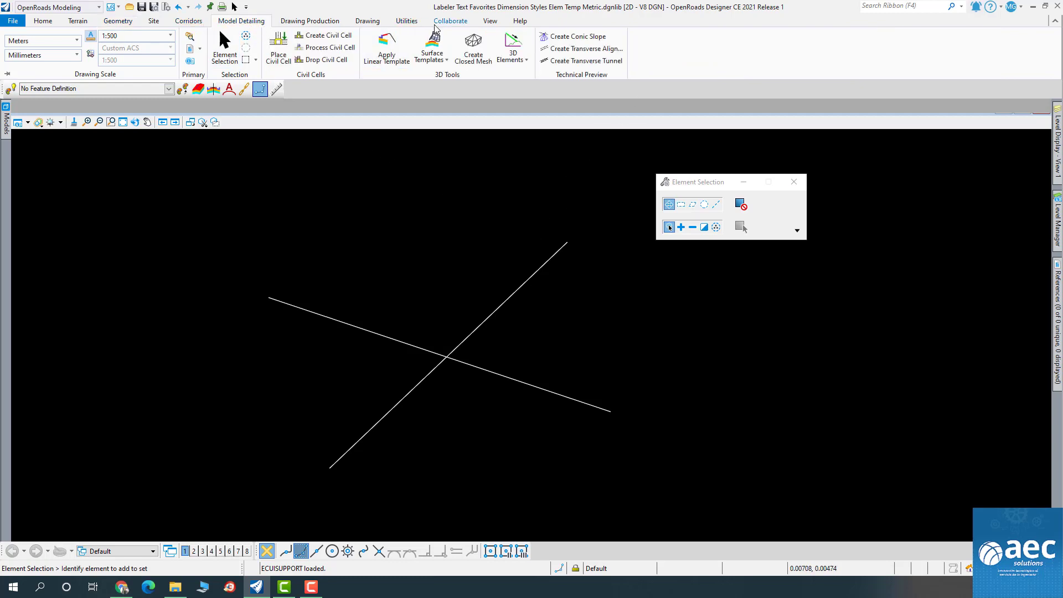
left_click(332, 22)
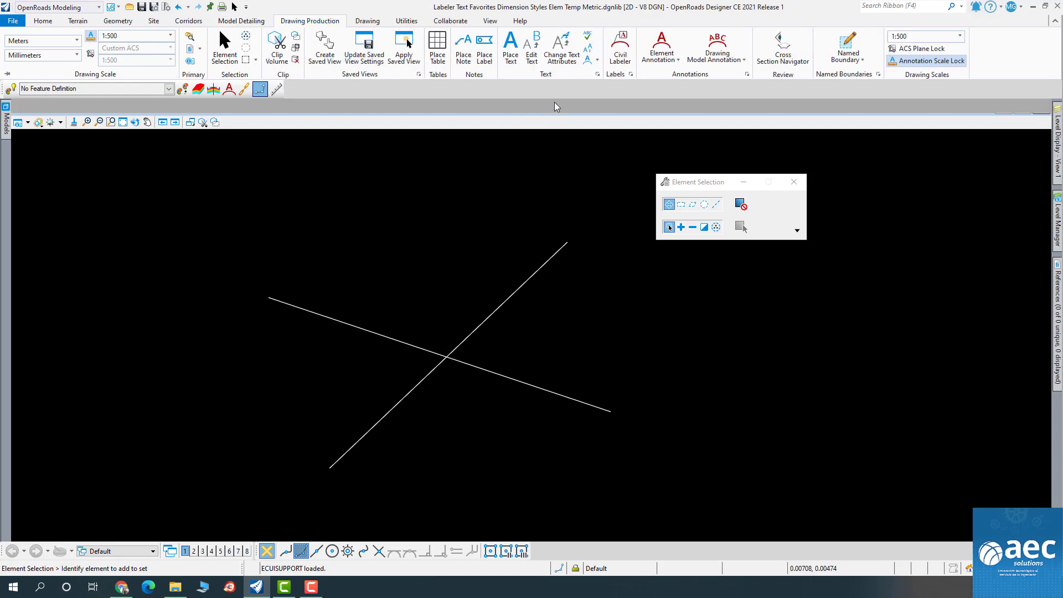
left_click(620, 47)
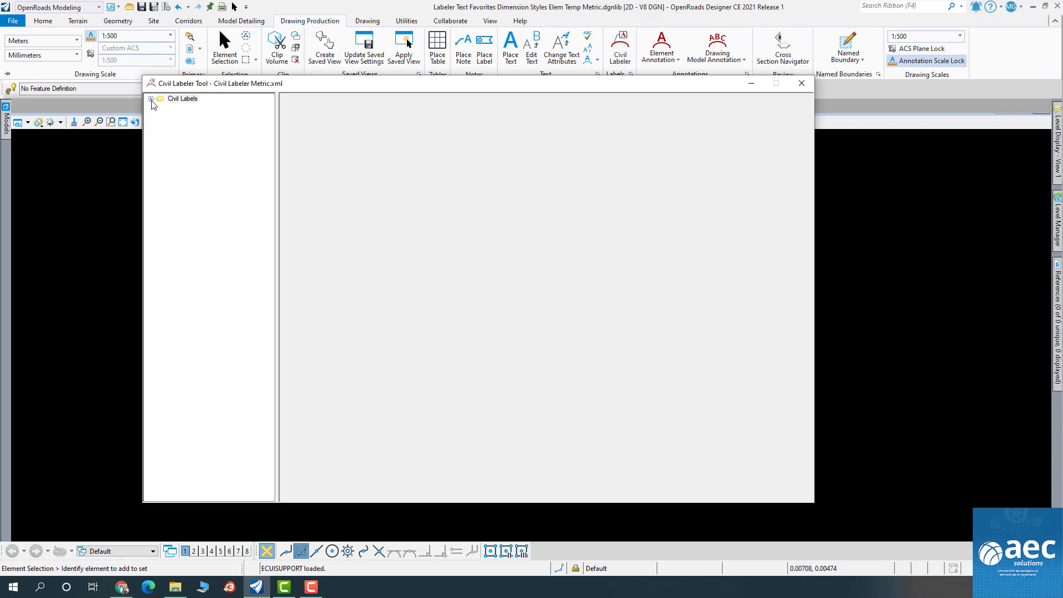
left_click(152, 100)
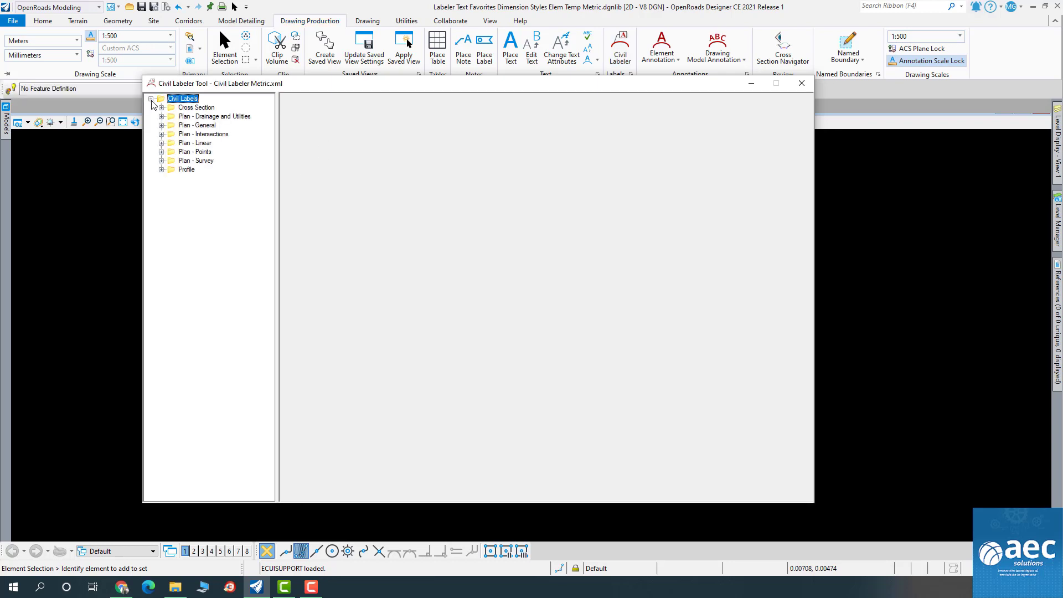
left_click(161, 134)
left_click(201, 144)
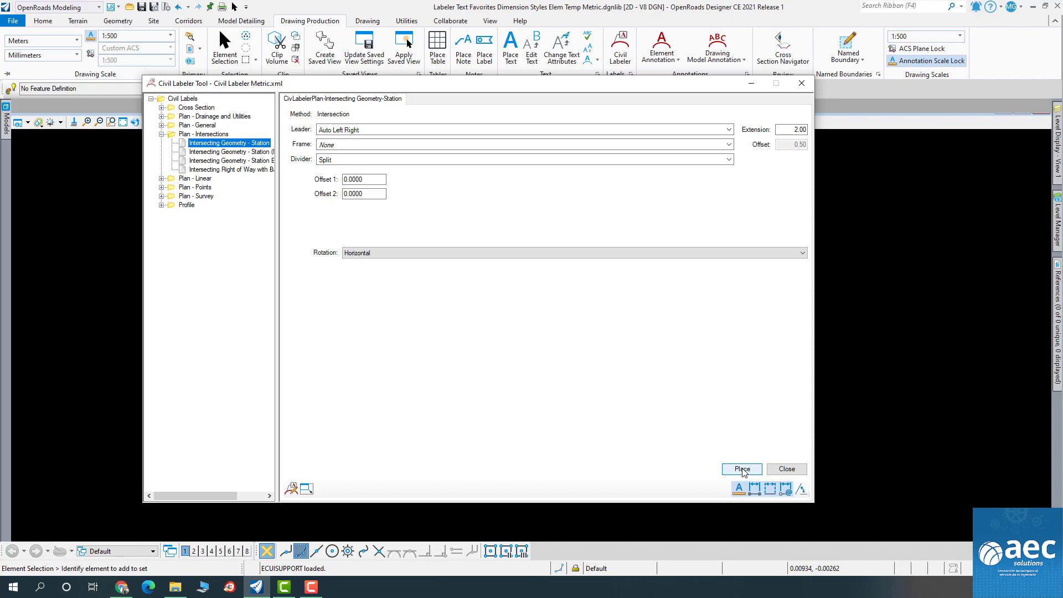
left_click(729, 144)
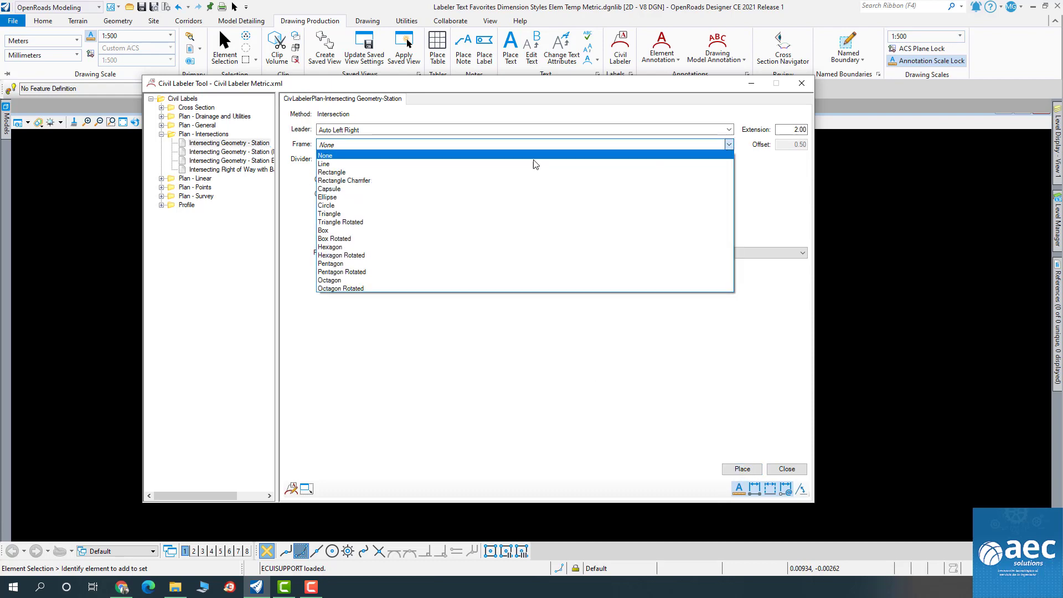
left_click(394, 197)
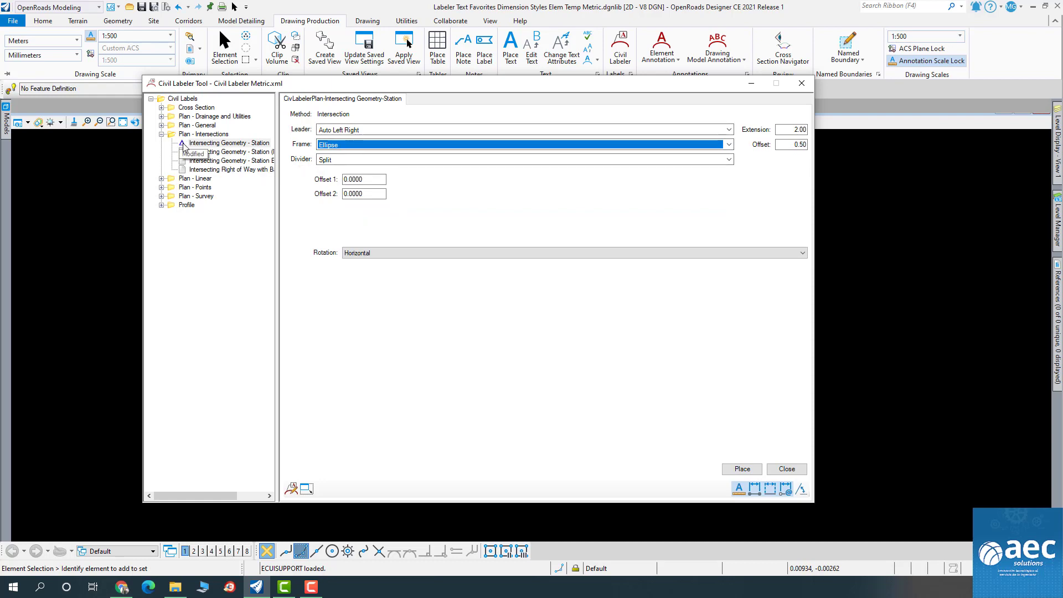
Try to place the ellipse-framed station label at the intersection of the two short crossing lines.
left_click(742, 470)
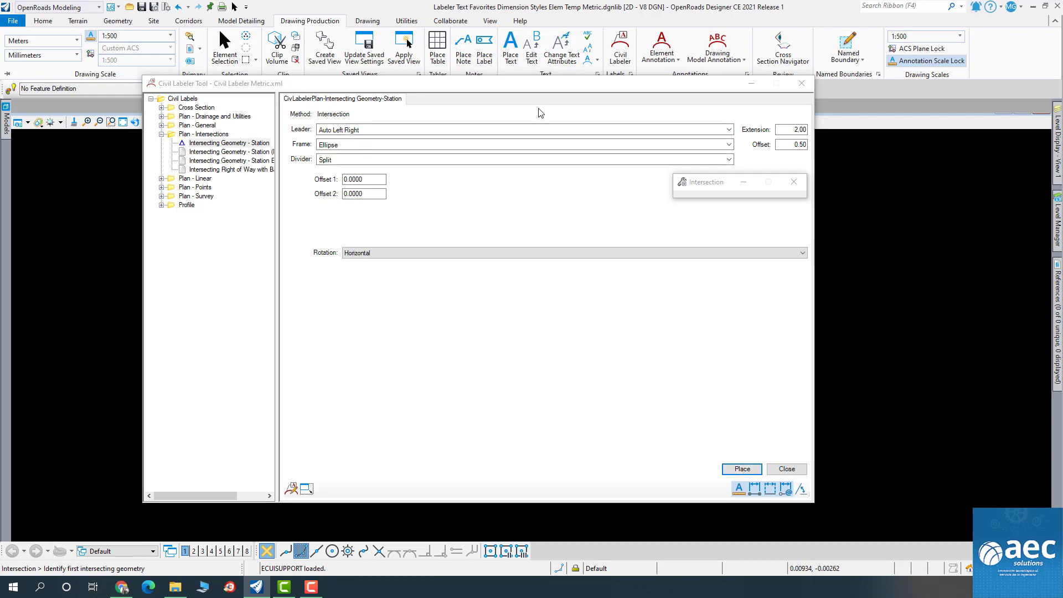
mouse_move(477, 85)
left_mouse_down()
mouse_move(866, 207)
mouse_move(951, 218)
left_mouse_up()
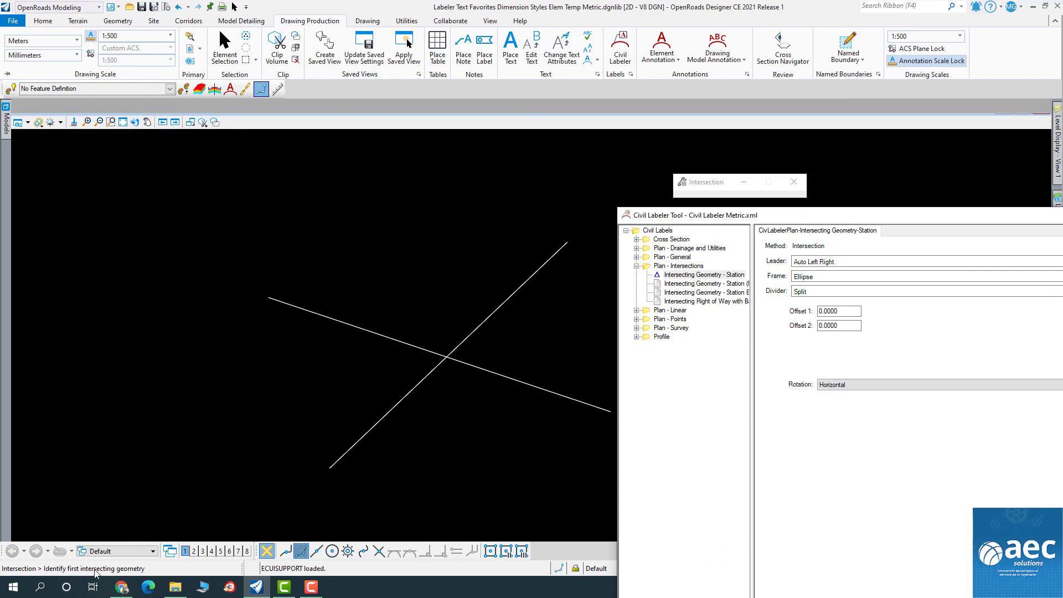
left_click(381, 334)
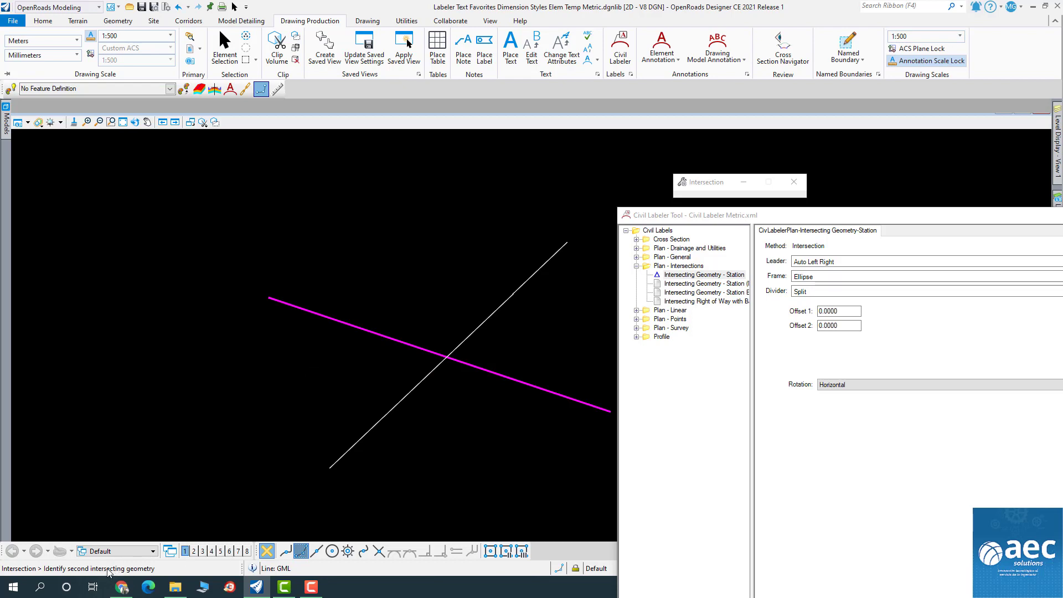
left_click(404, 395)
scroll(439, 393, "down", 5)
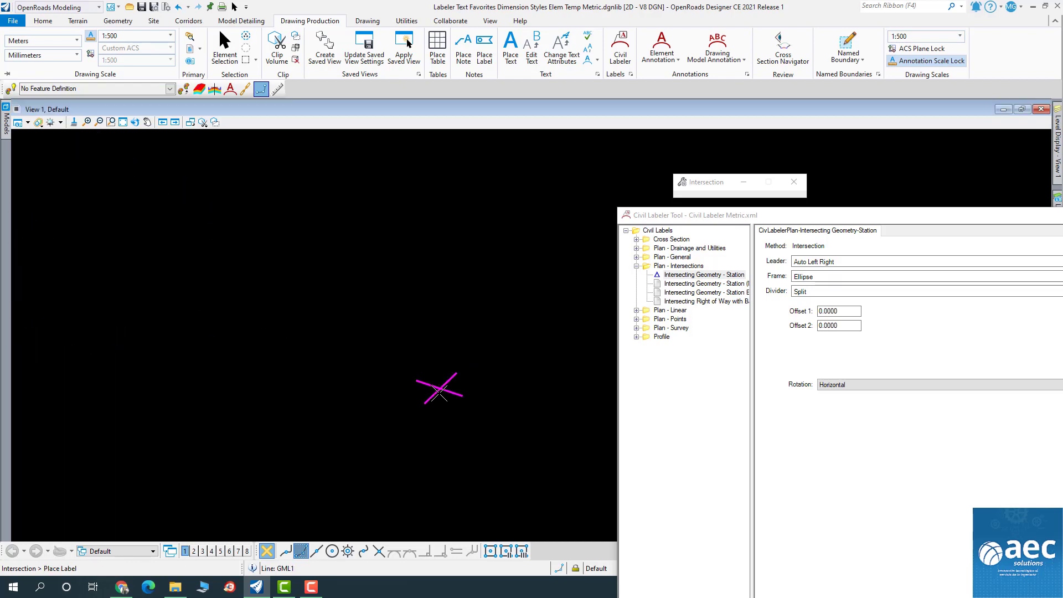
scroll(439, 393, "down", 4)
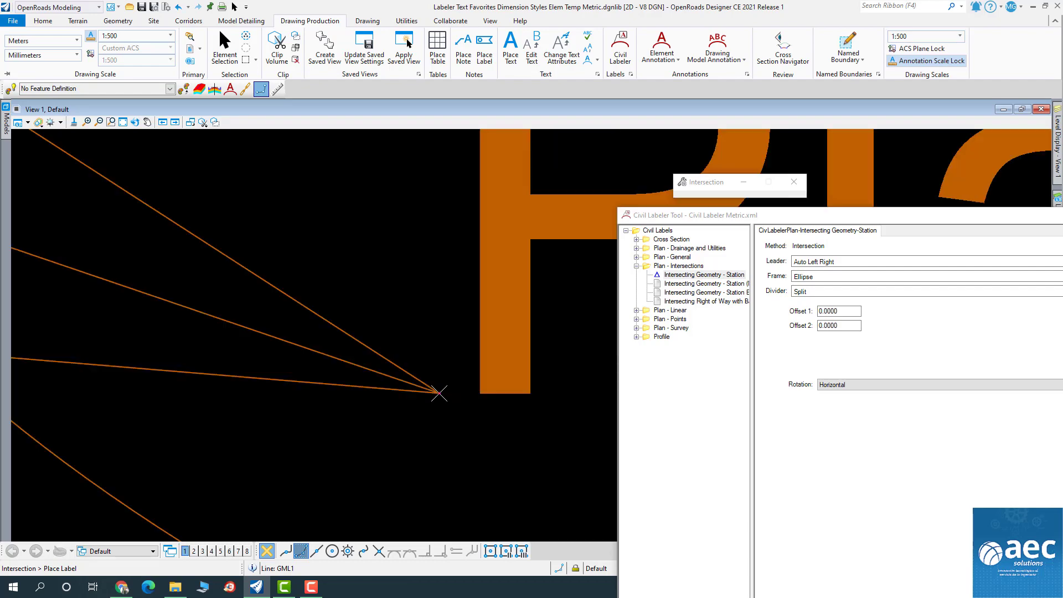
left_click(439, 393)
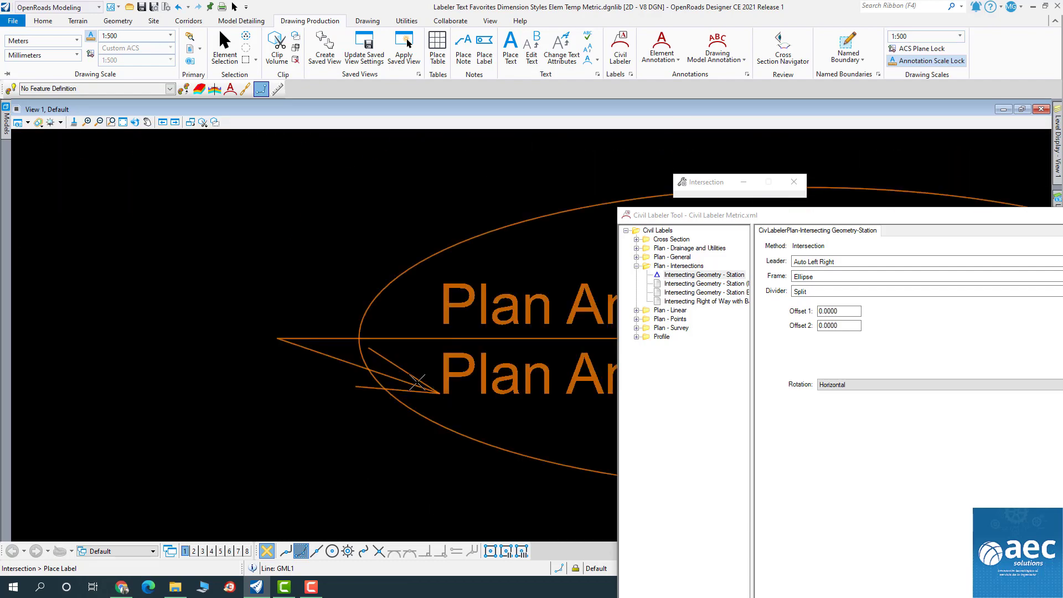
Delete the short crossing lines from the drawing.
left_click(224, 53)
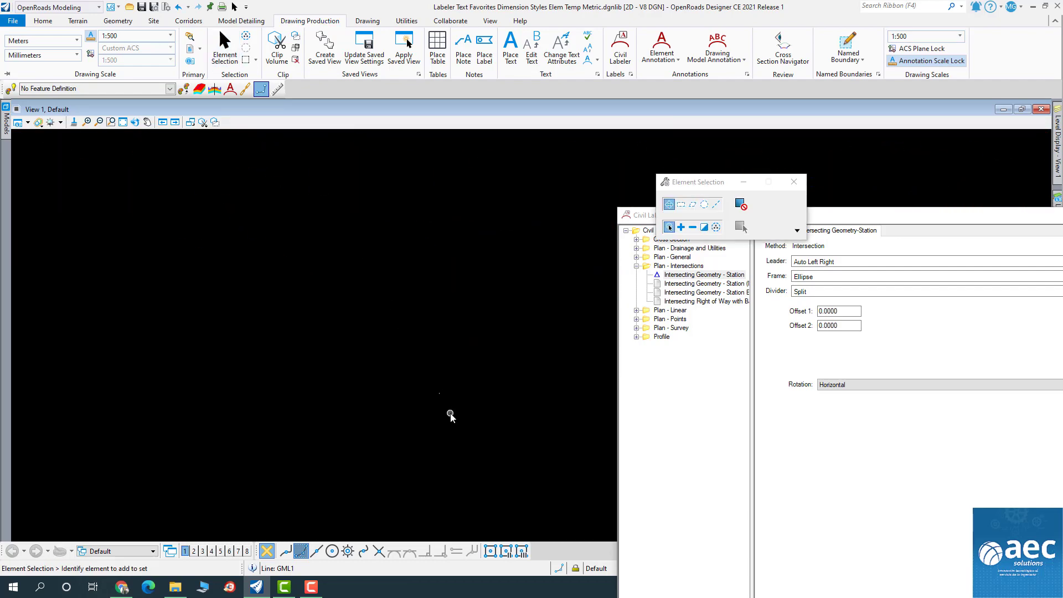
left_click_drag(404, 427, 475, 477)
key("Delete")
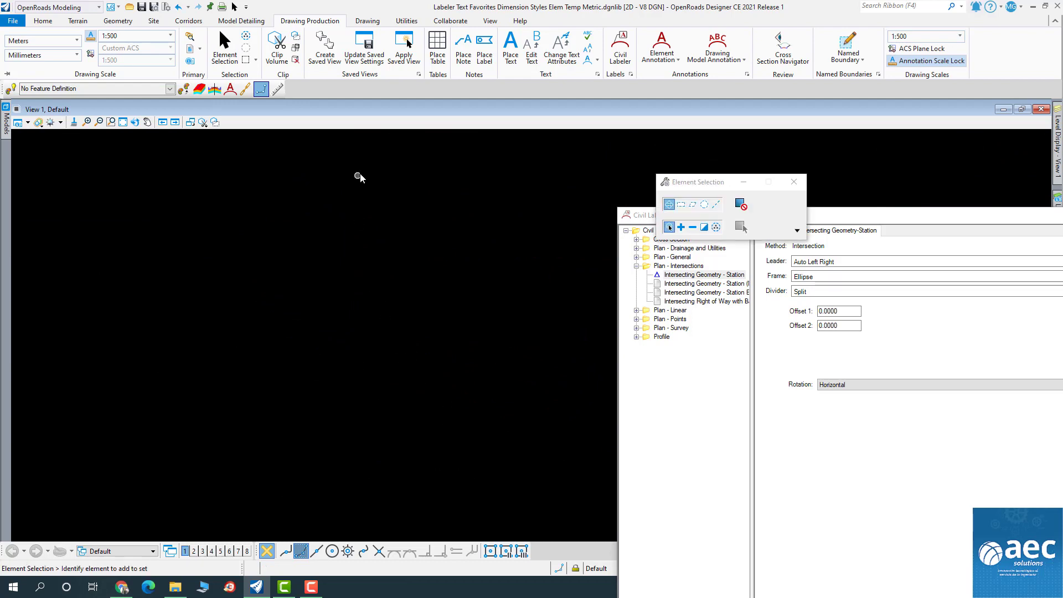
key("space")
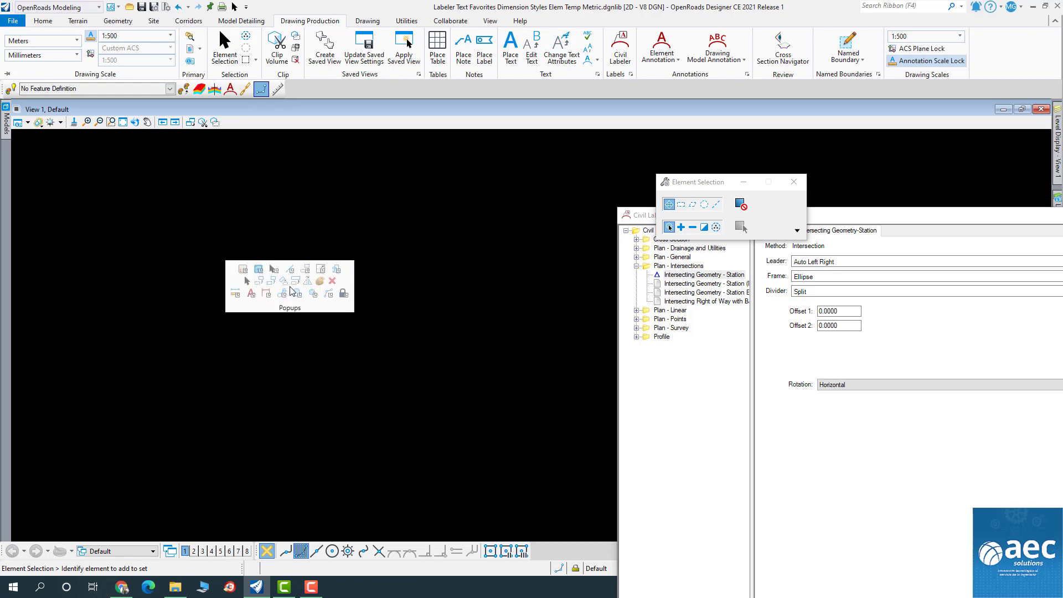
key("Escape")
key("q")
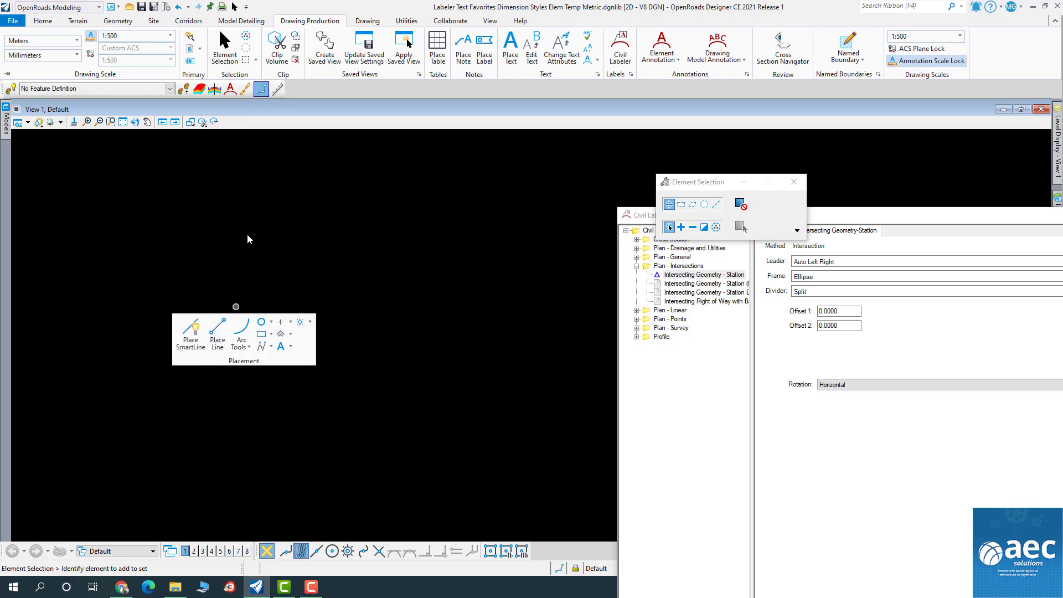
Draw a geometry line 600 m long rising diagonally across the view, without a feature definition.
left_click(127, 25)
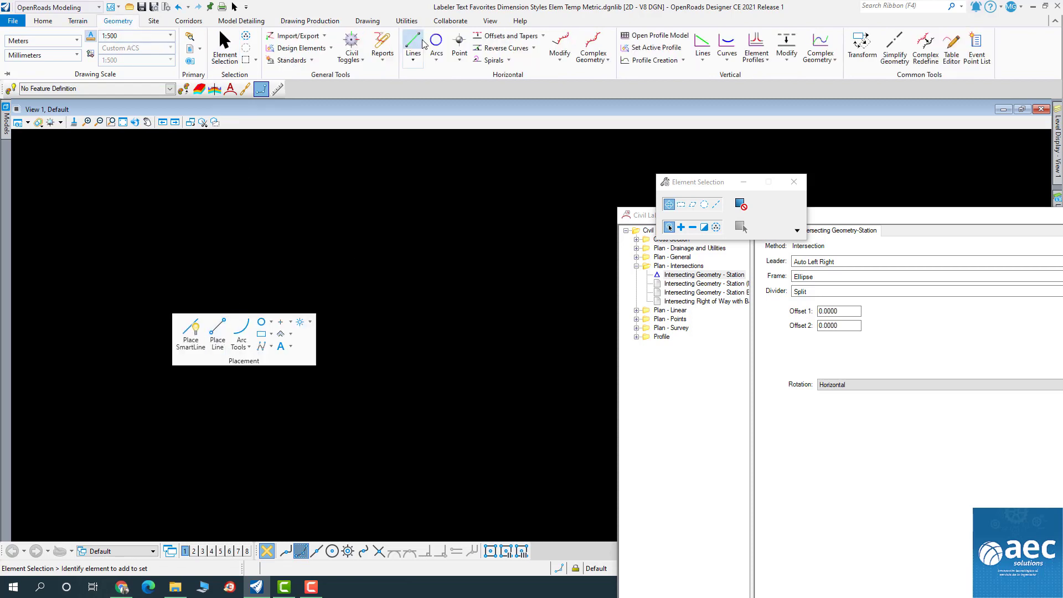
left_click(413, 42)
left_click(128, 393)
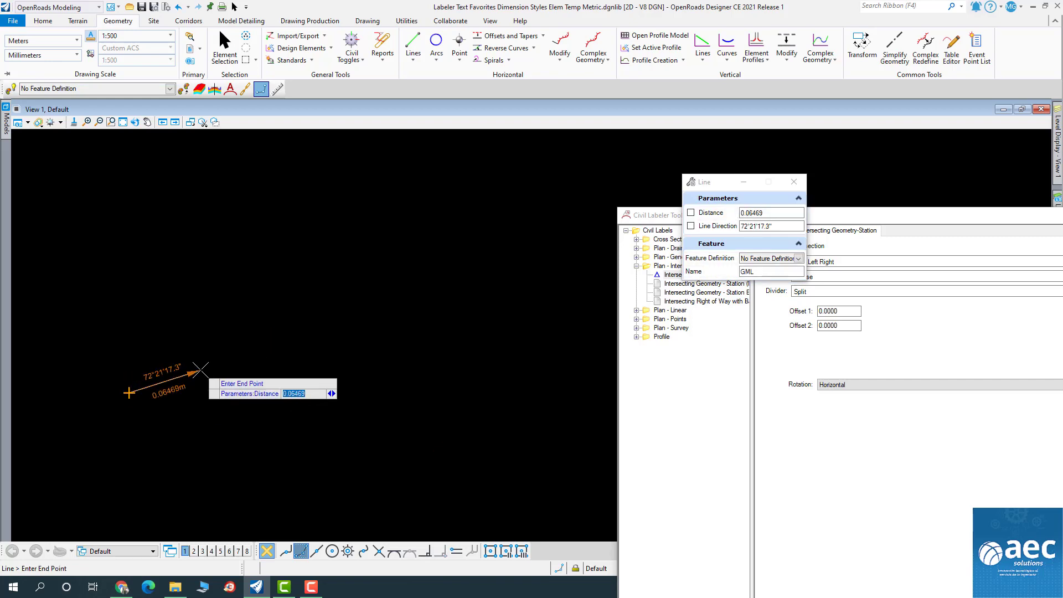
key("Right")
key("Right")
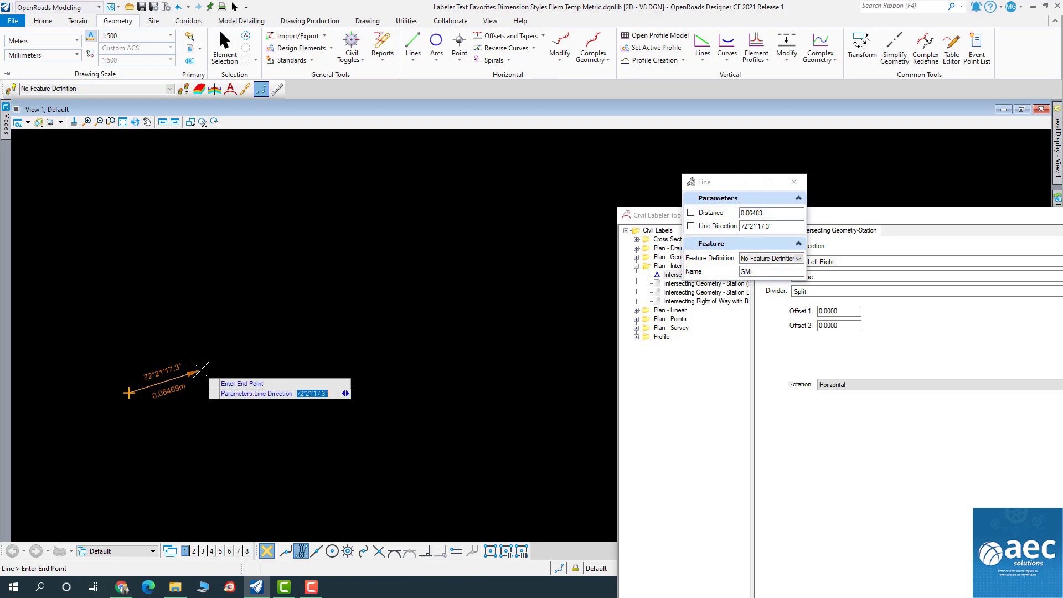
key("Right")
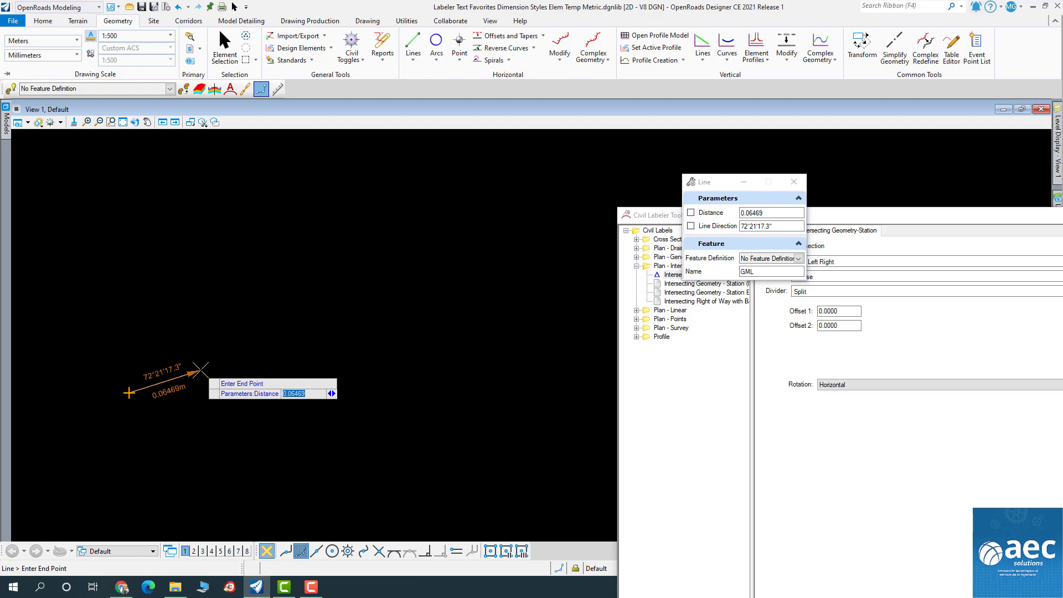
type("600")
key("Return")
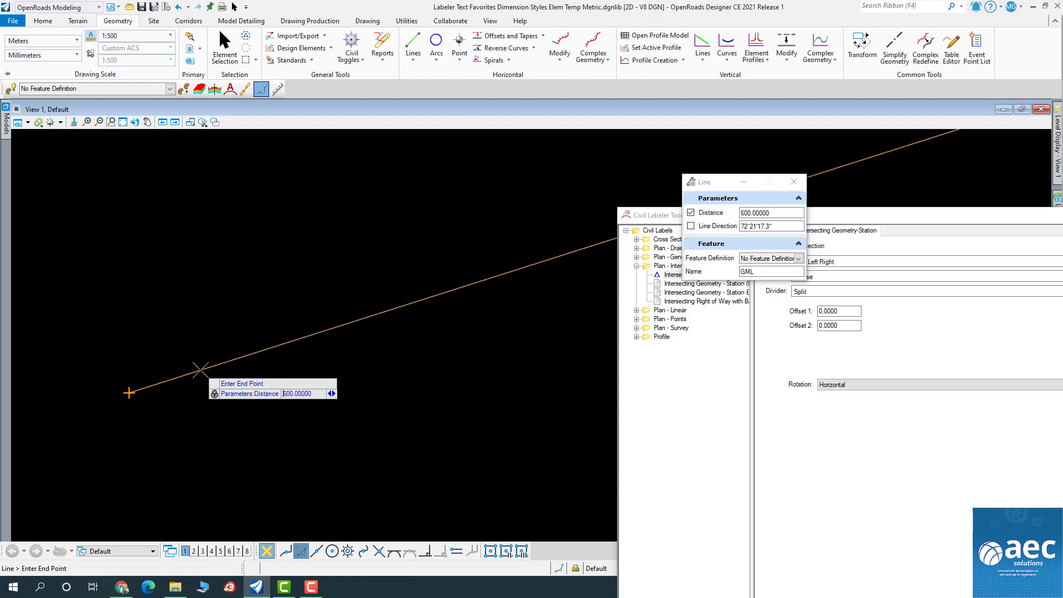
left_click(307, 339)
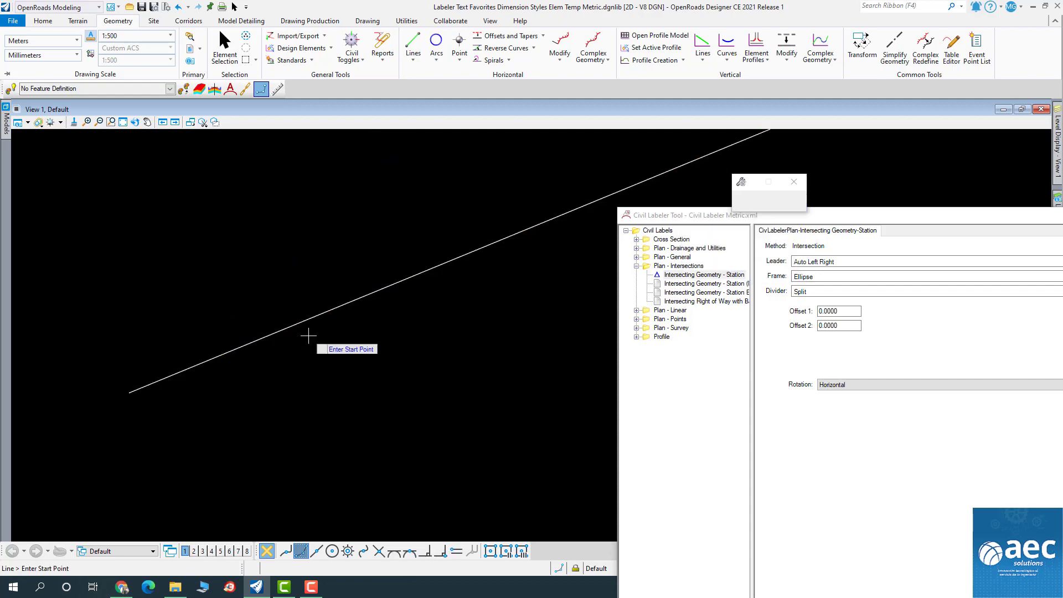
scroll(321, 355, "down", 3)
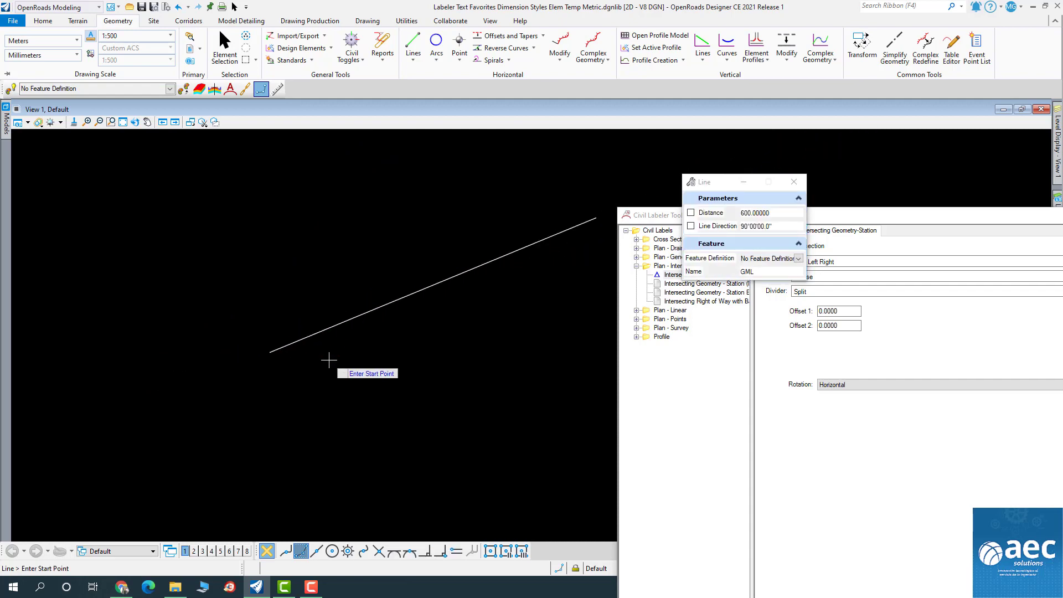
Draw a Complex By PI alignment across the line with a 1000 m radius and 60 m back and ahead spirals.
left_click(606, 60)
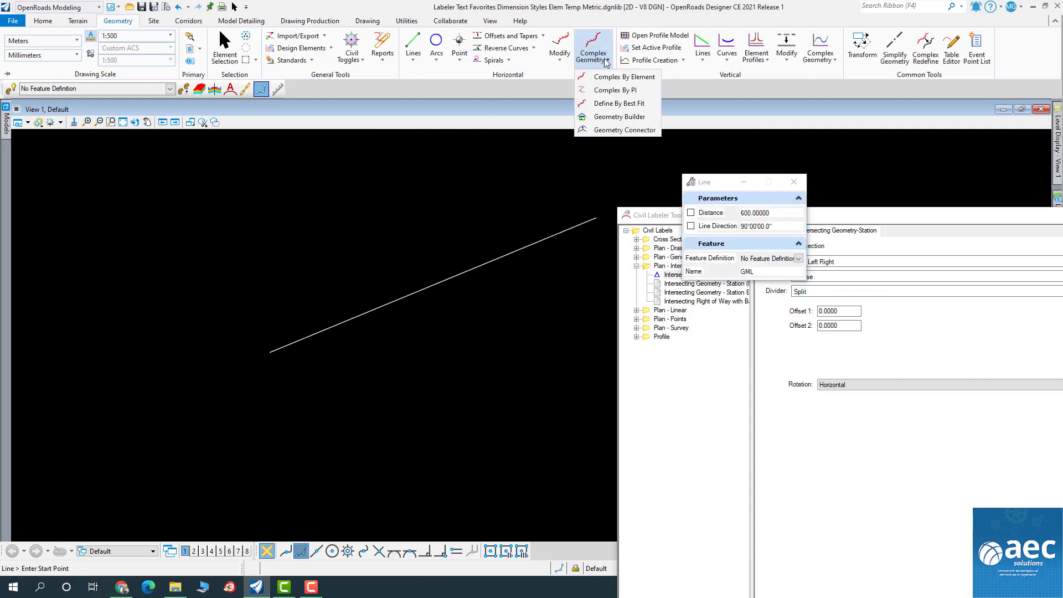
left_click(611, 90)
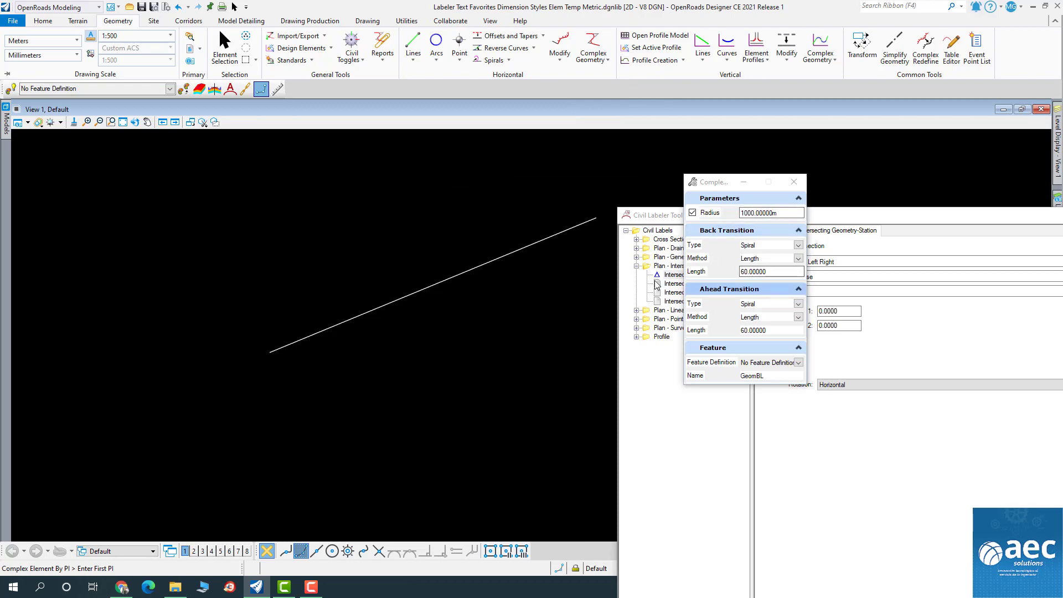
left_click(293, 158)
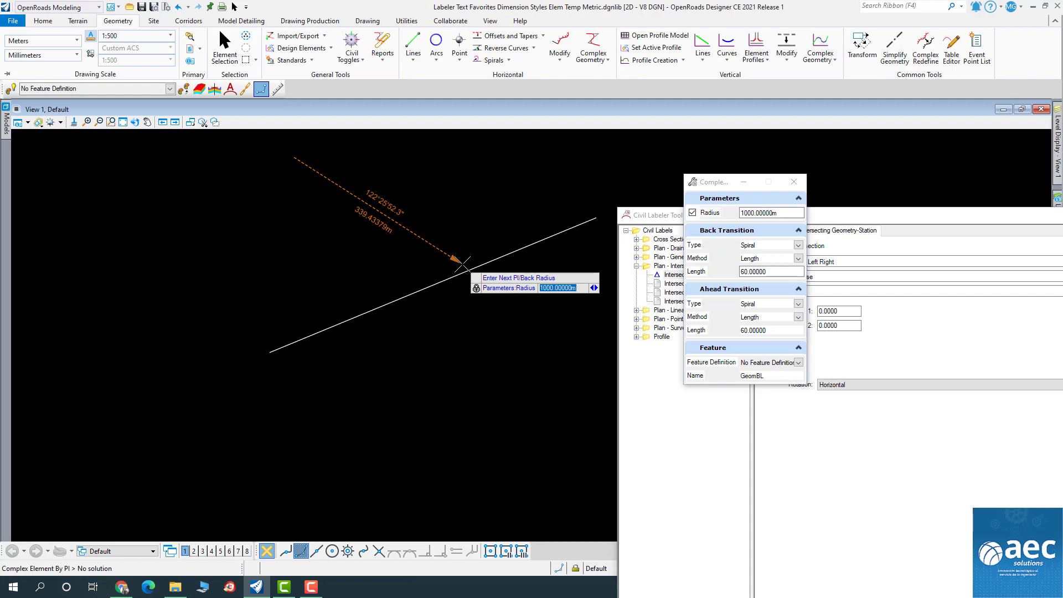
left_click(462, 264)
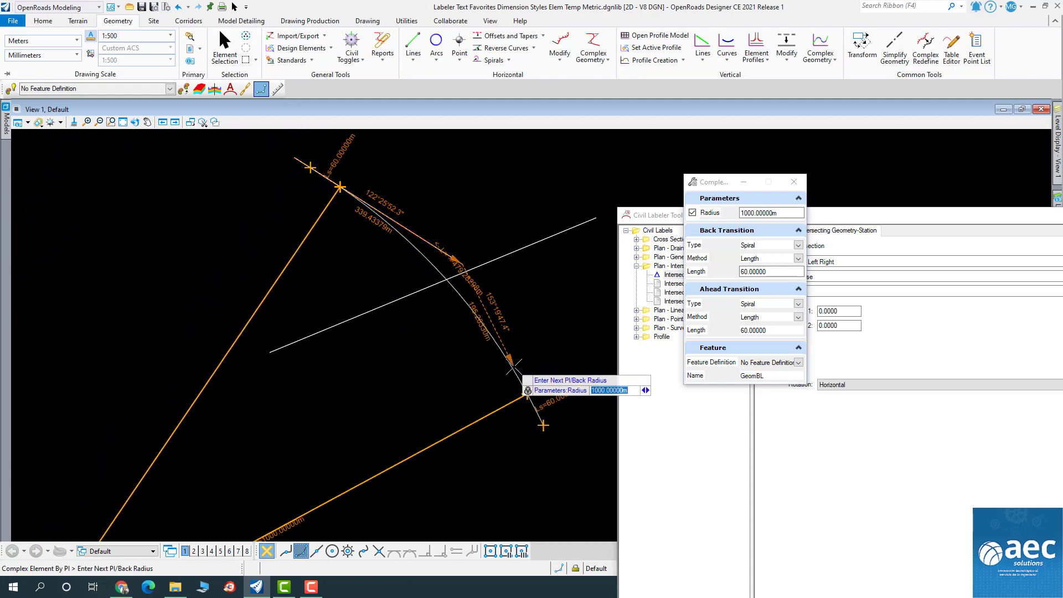
left_click(573, 457)
right_click(574, 457)
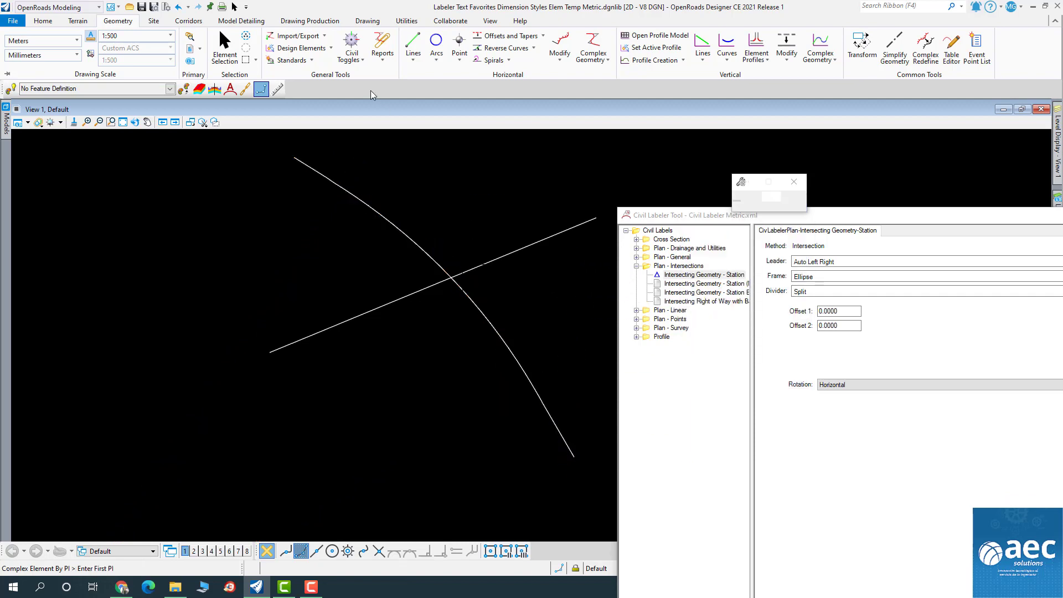
left_click(225, 49)
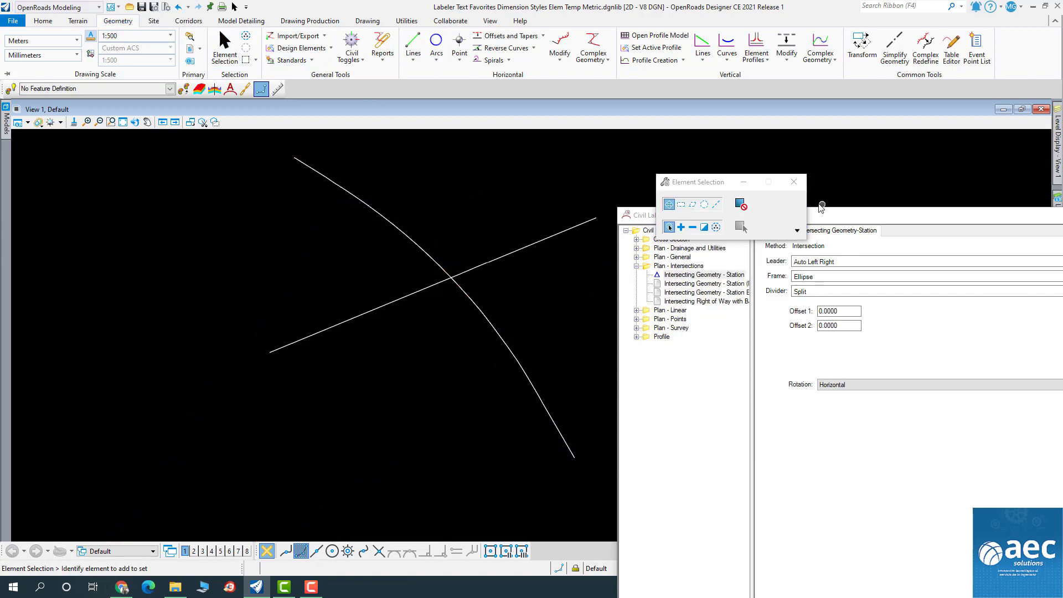
Place the Intersecting Geometry - Station label below the crossing, using the curved alignment as first geometry and the straight line as second.
left_click_drag(858, 219, 529, 156)
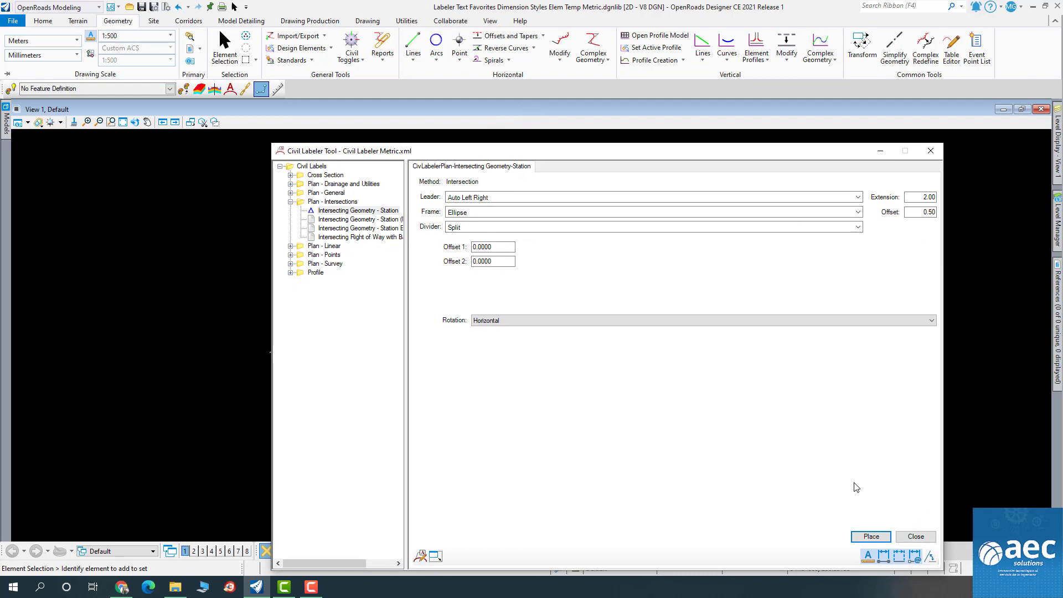
left_click(871, 536)
left_click_drag(638, 158, 889, 145)
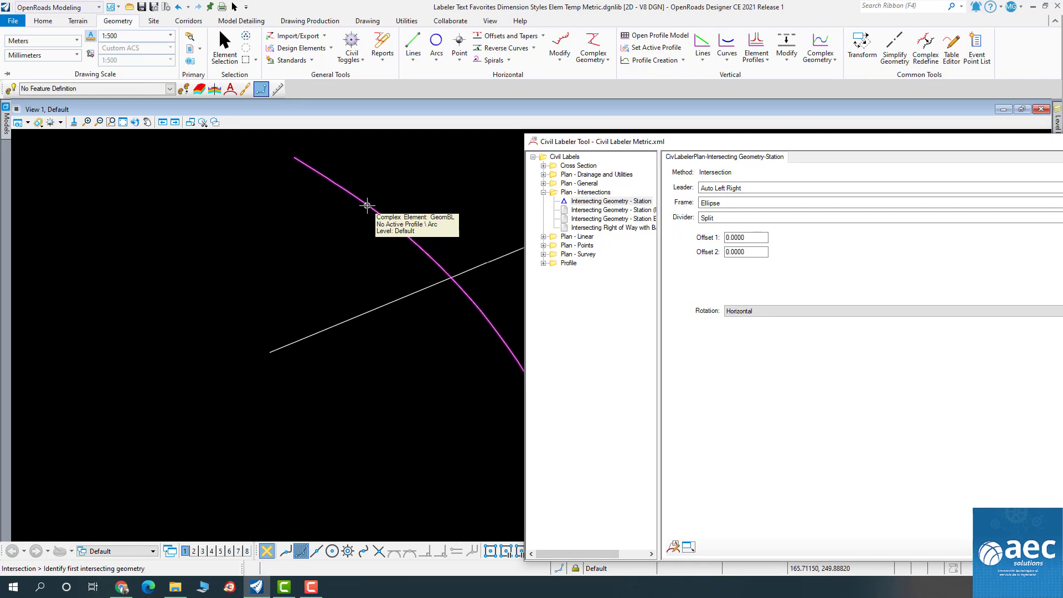
left_click(367, 206)
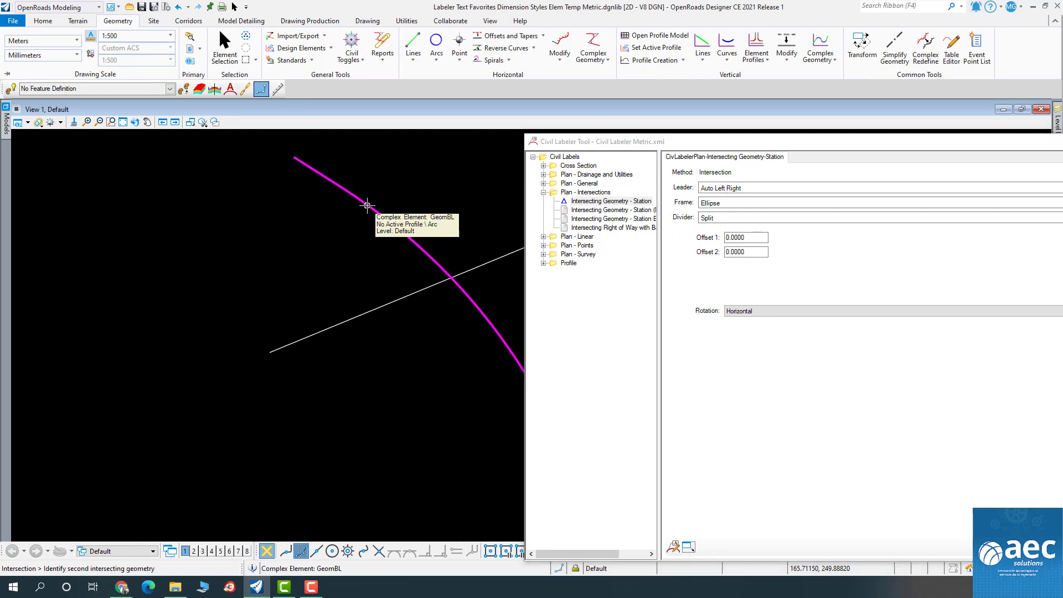
left_click(364, 316)
scroll(423, 342, "up", 3)
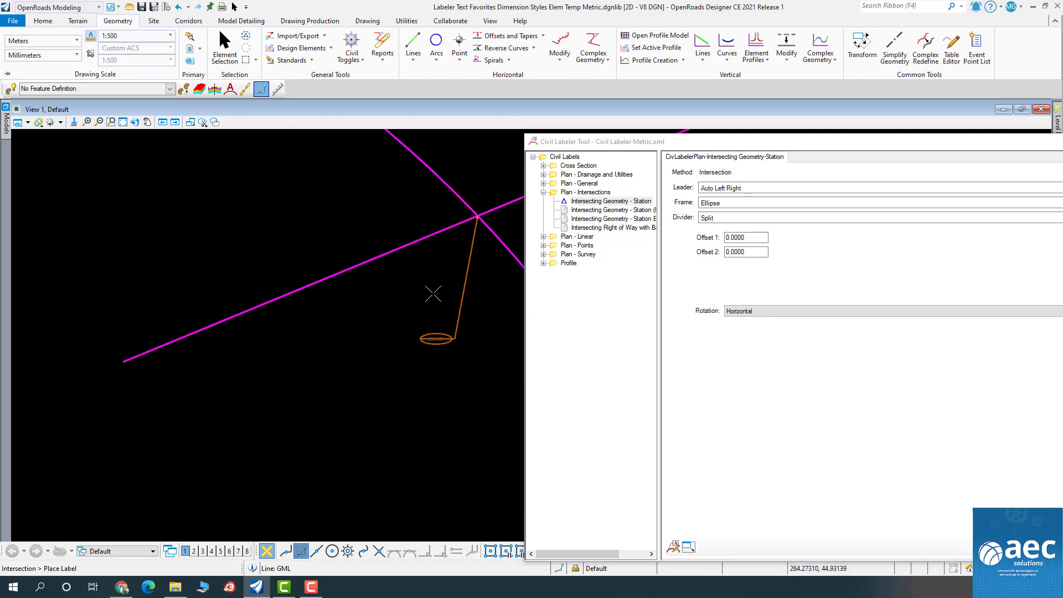
scroll(430, 277, "up", 3)
middle_click_drag(427, 254, 207, 355)
scroll(296, 306, "up", 3)
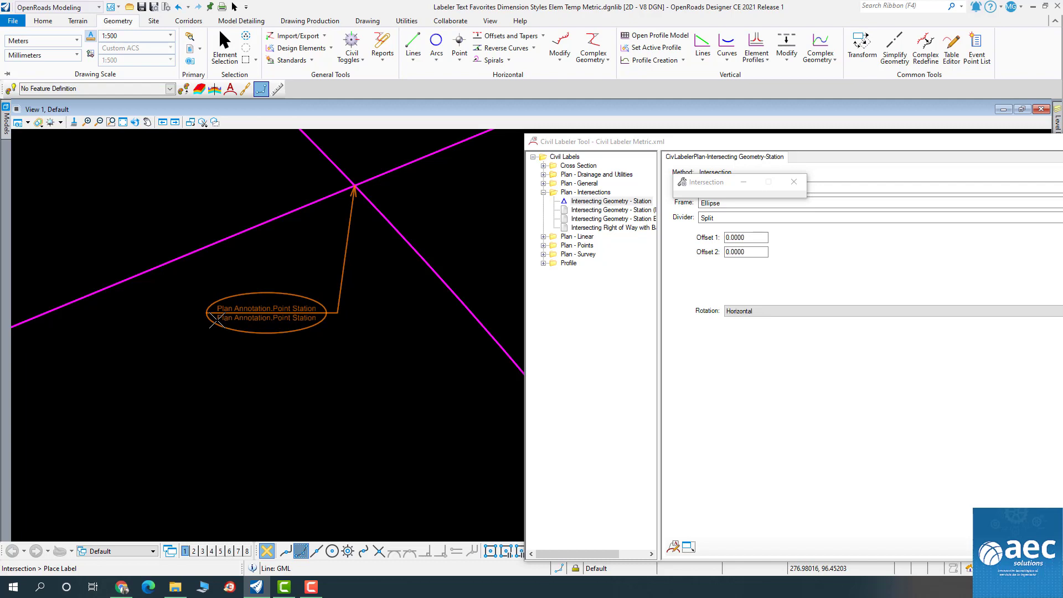
left_click(215, 321)
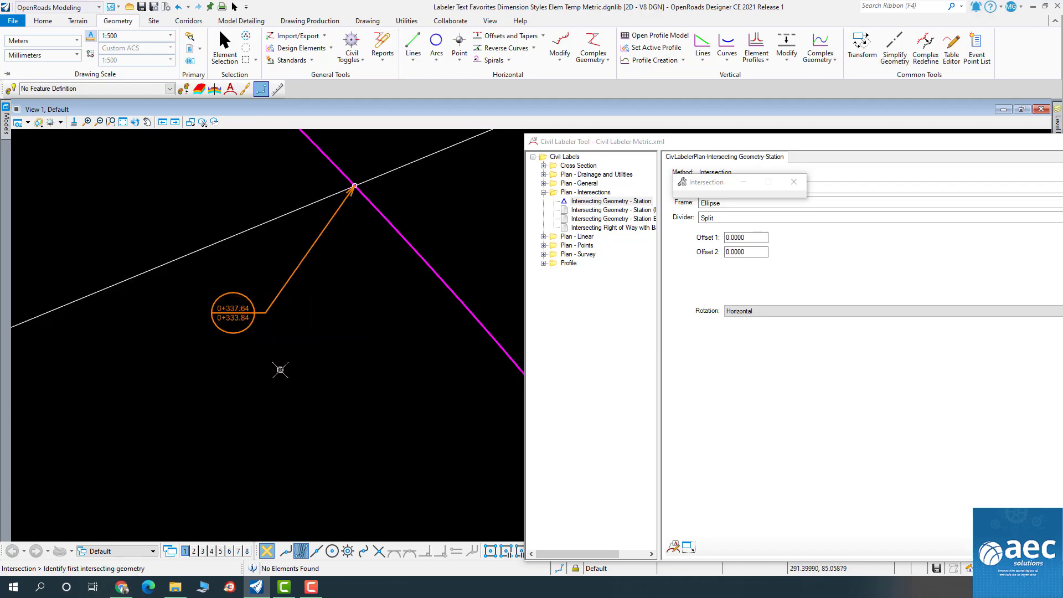
left_click(224, 49)
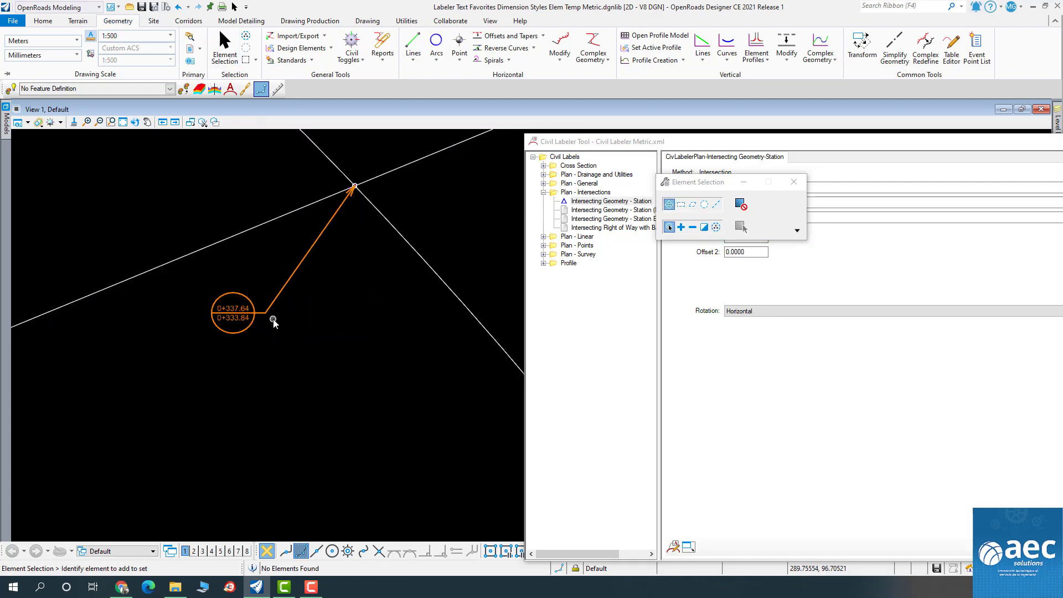
Examine the two station values in the label placed at the crossing.
scroll(274, 321, "up", 2)
scroll(274, 320, "down", 2)
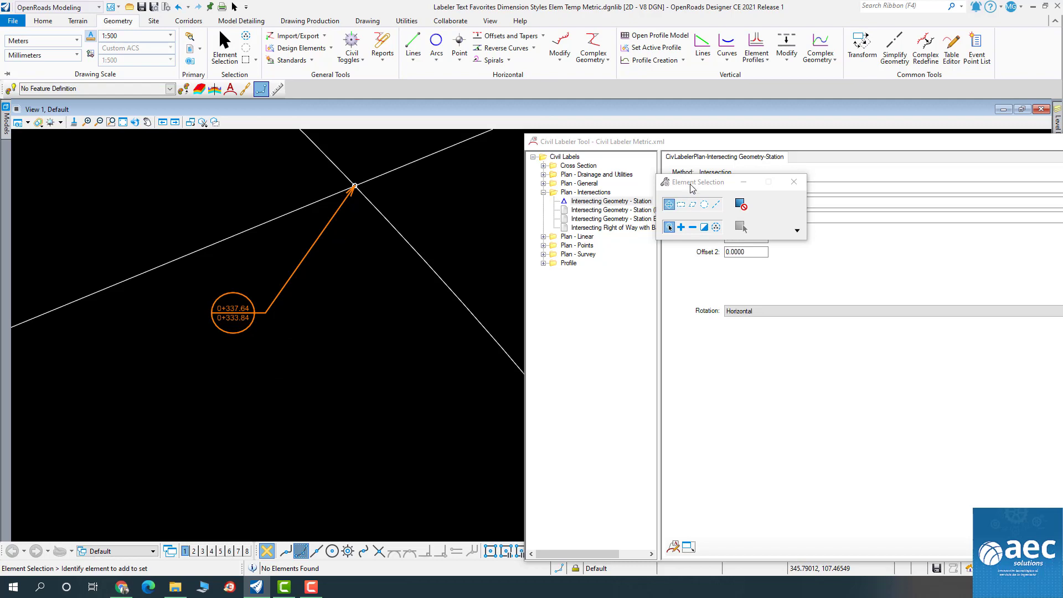
left_click_drag(693, 187, 799, 183)
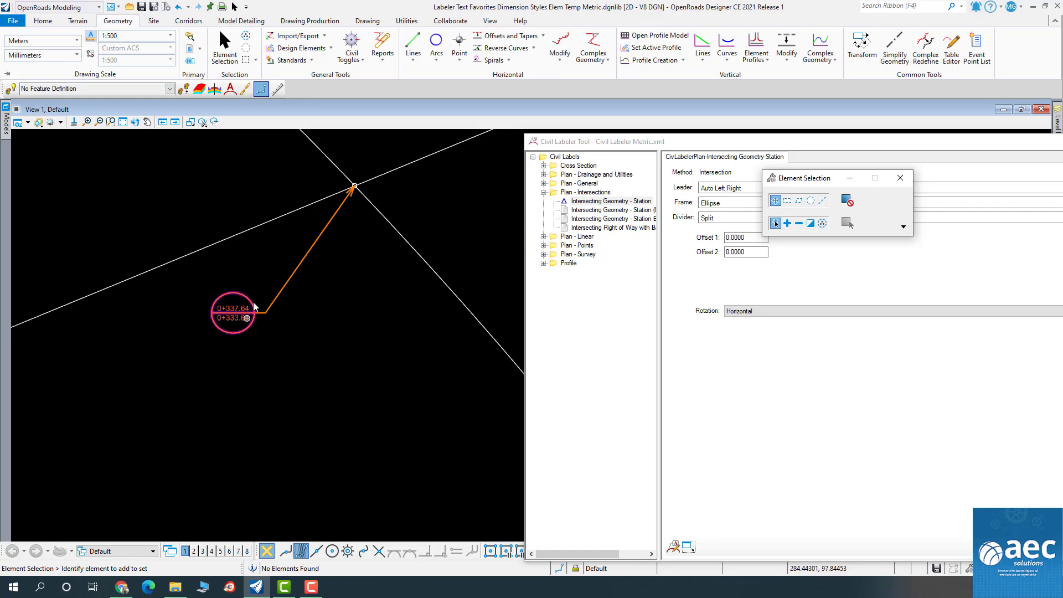
scroll(234, 317, "up", 2)
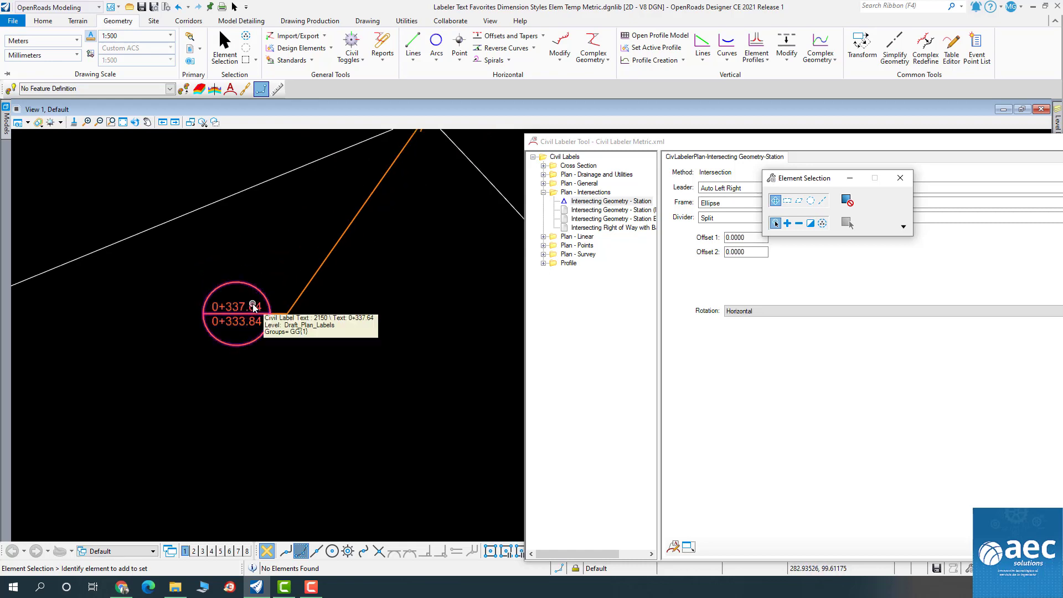
scroll(271, 317, "down", 4)
scroll(271, 316, "up", 4)
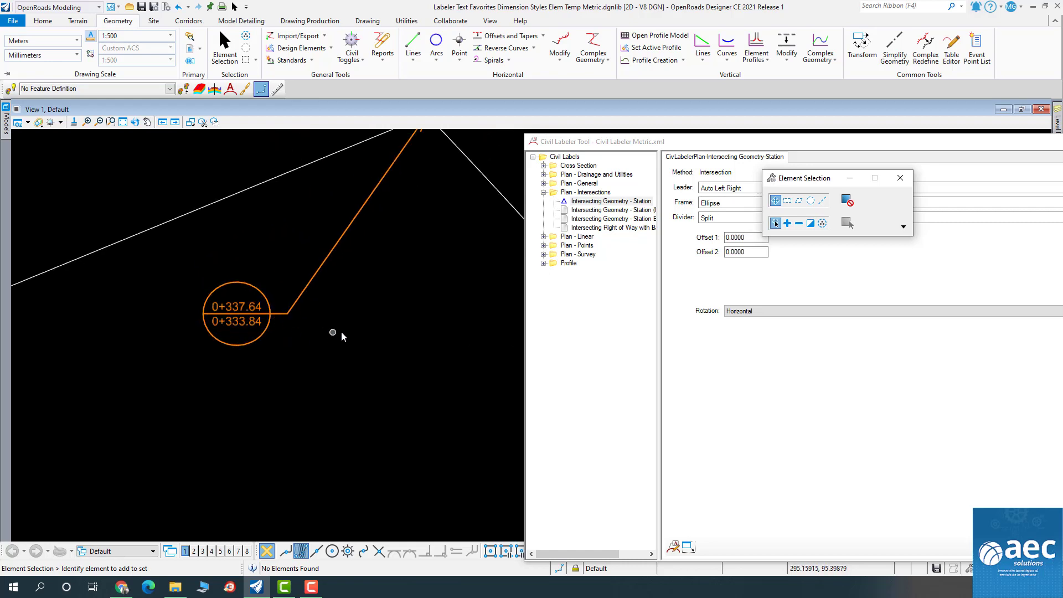
scroll(341, 331, "down", 2)
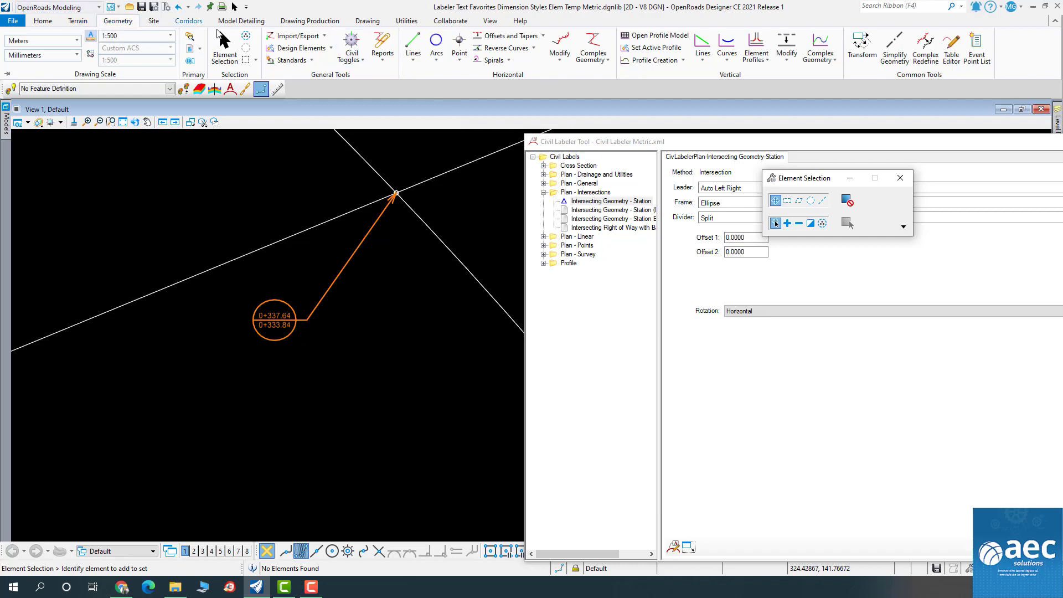
Start the Place Label tool with type Cell and the _Lbl_Pln_Coordinates_XY cell.
left_click(331, 24)
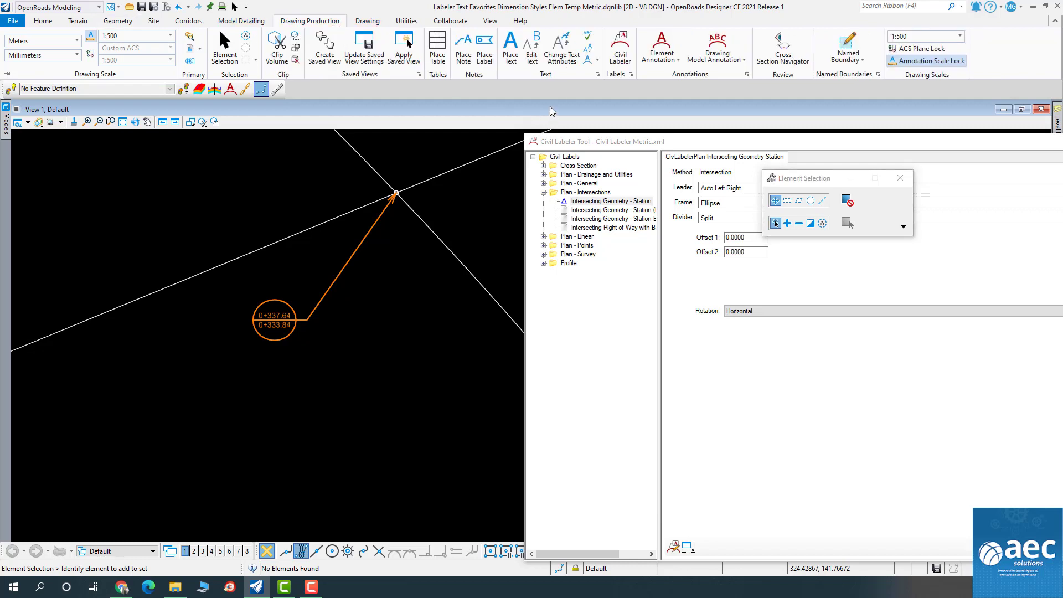
left_click(484, 49)
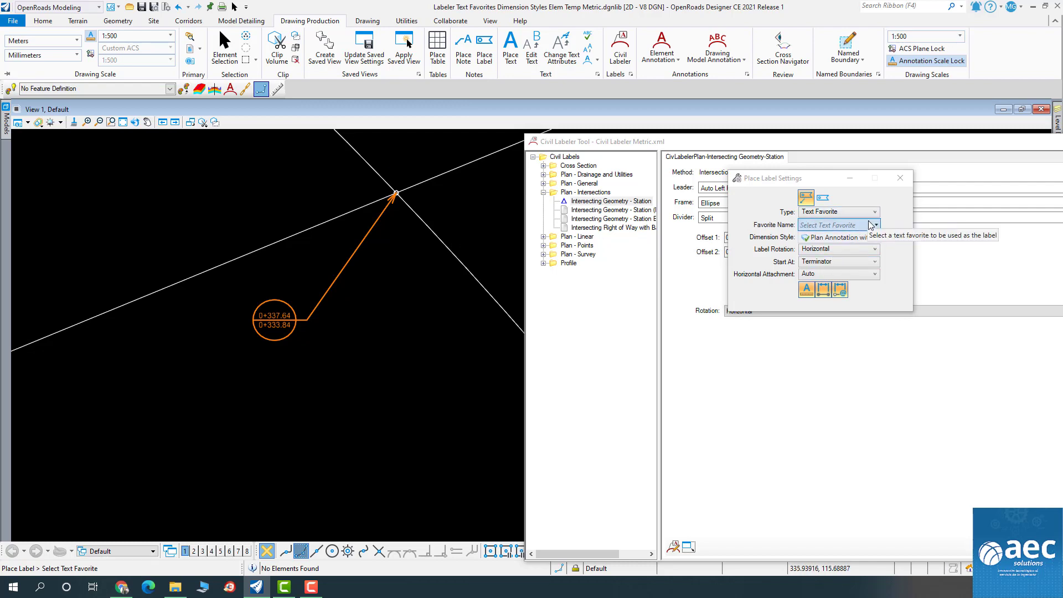
left_click(847, 212)
left_click(845, 224)
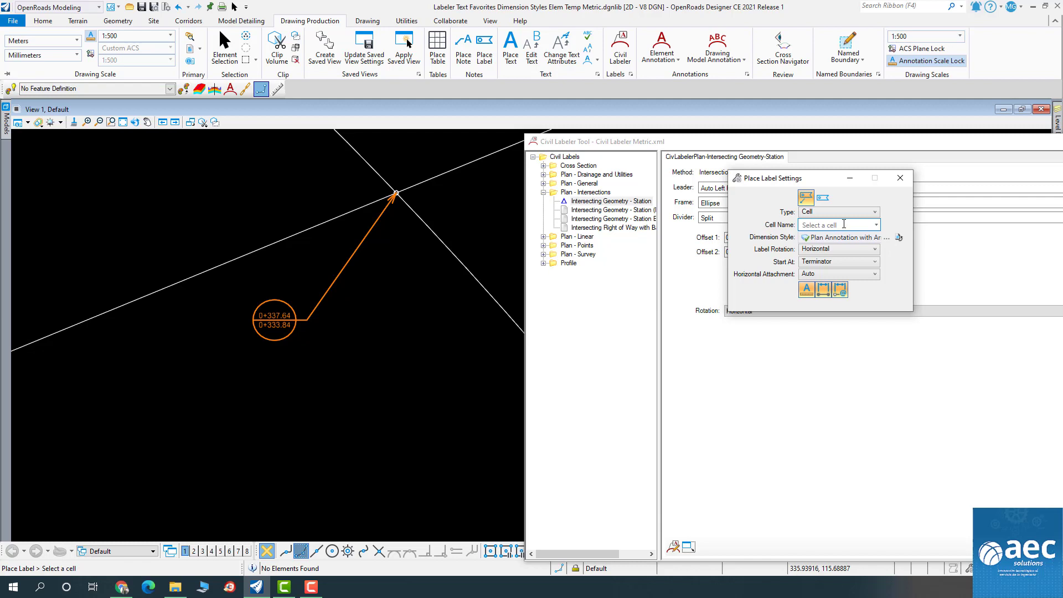
left_click(876, 224)
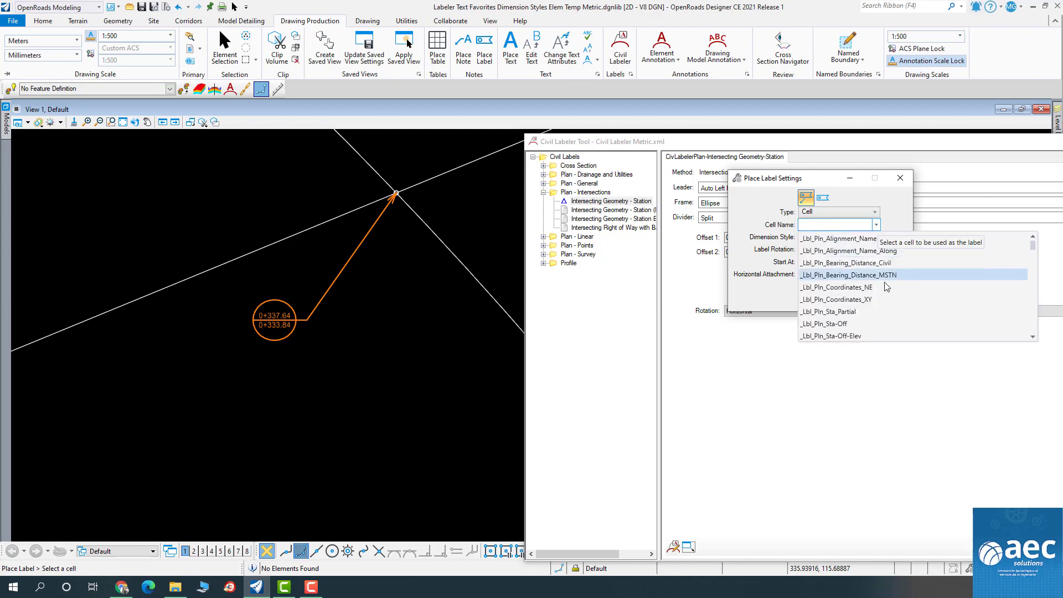
left_click(830, 299)
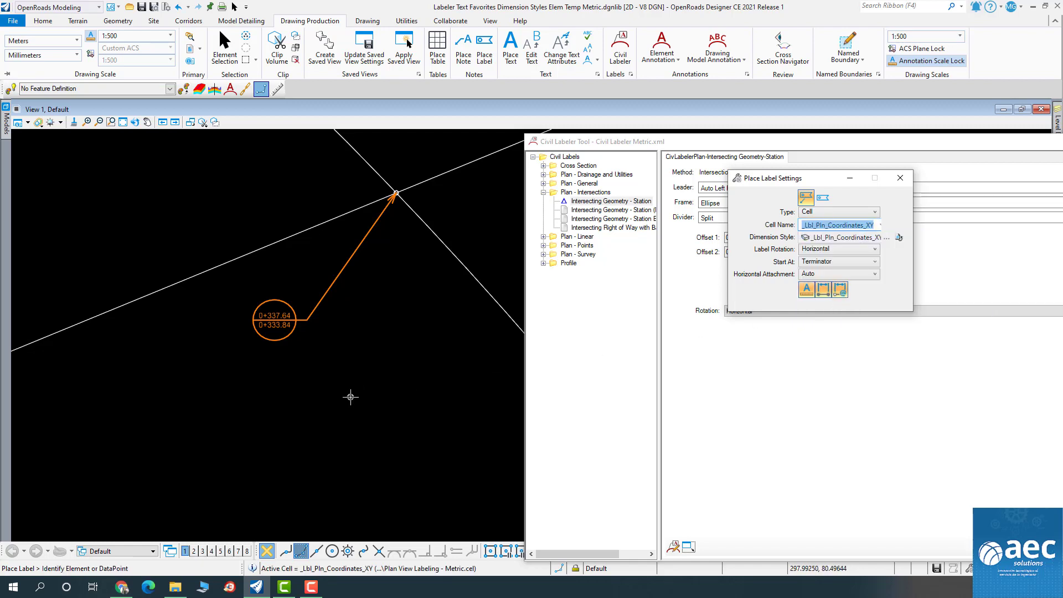
Place the XY coordinate label above the crossing, referencing the straight line and snapping its leader to the intersection with the curved alignment.
left_click(267, 246)
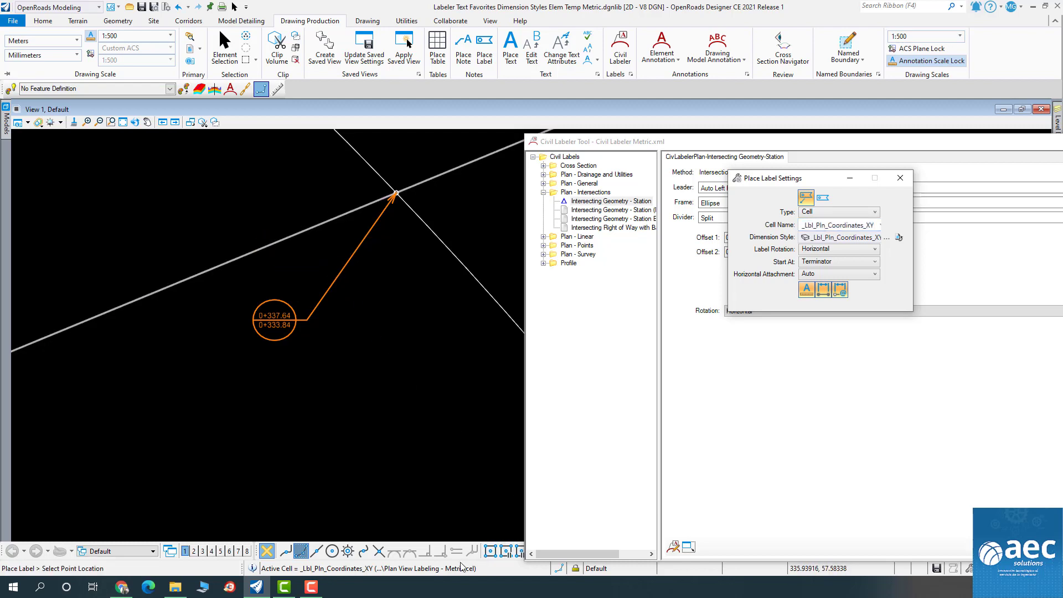
left_click(378, 551)
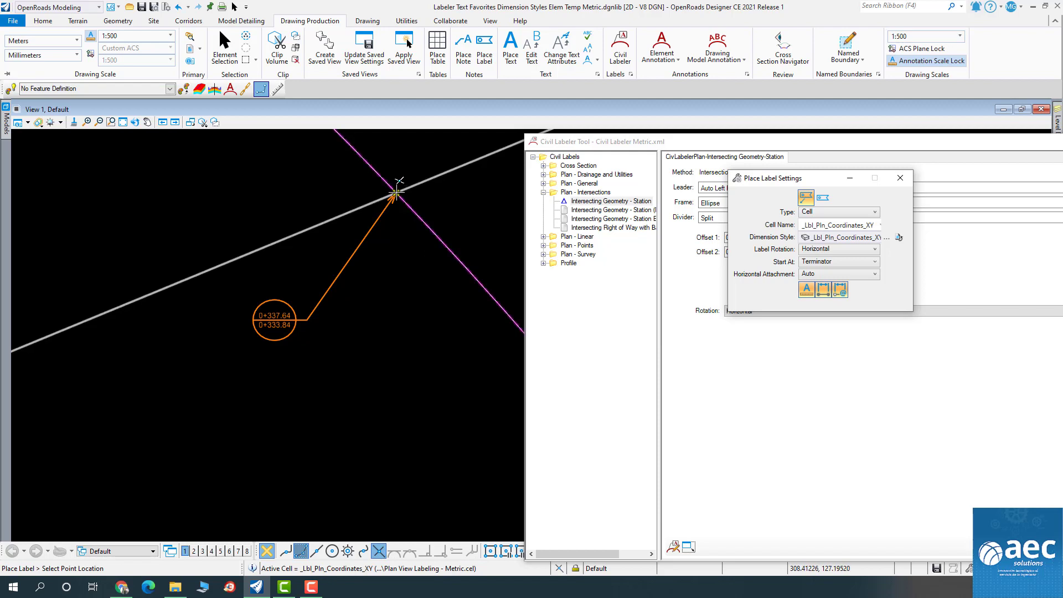
scroll(397, 187, "up", 5)
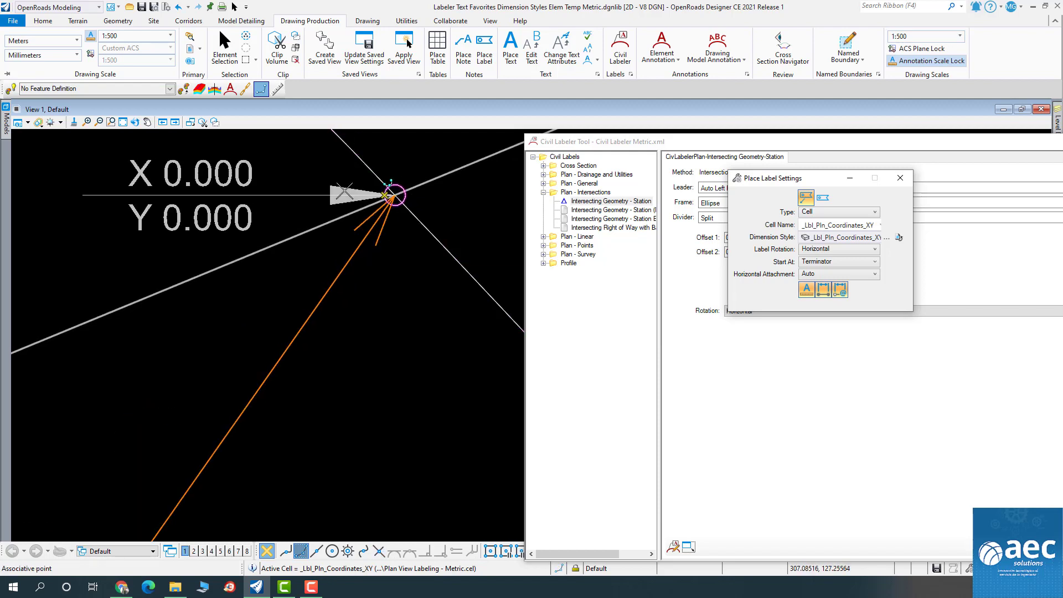
scroll(312, 184, "down", 3)
middle_click_drag(378, 238, 355, 359)
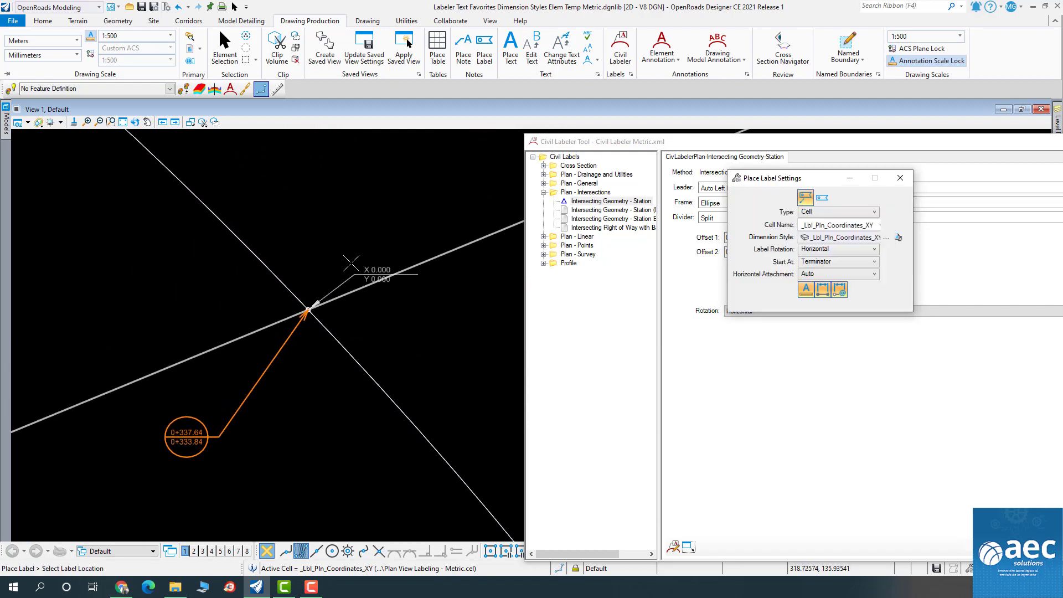
left_click(318, 240)
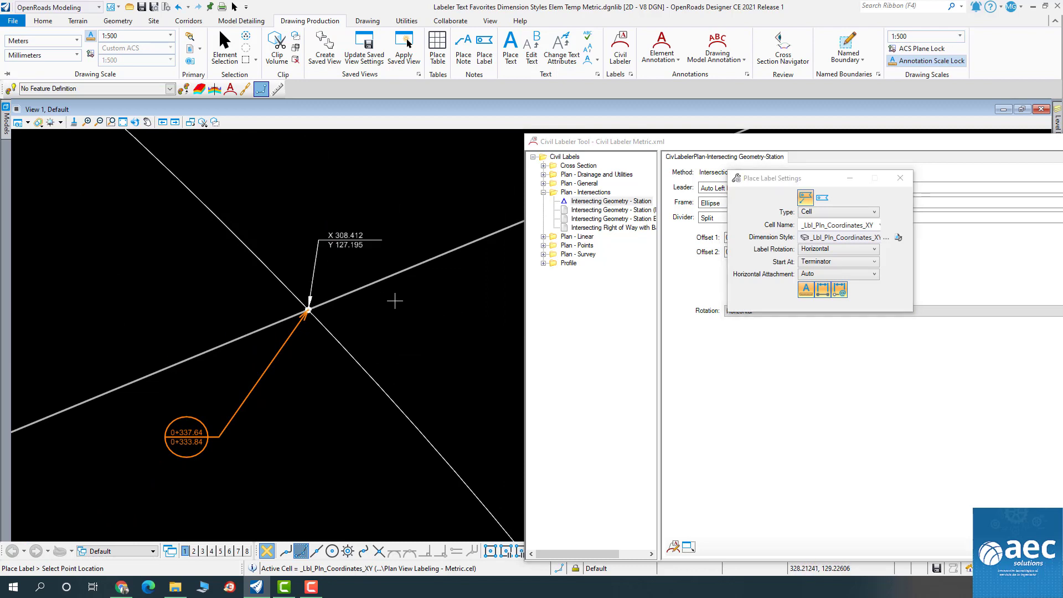
left_click(224, 45)
Compare the station label with the XY coordinate label at the crossing.
scroll(195, 440, "up", 3)
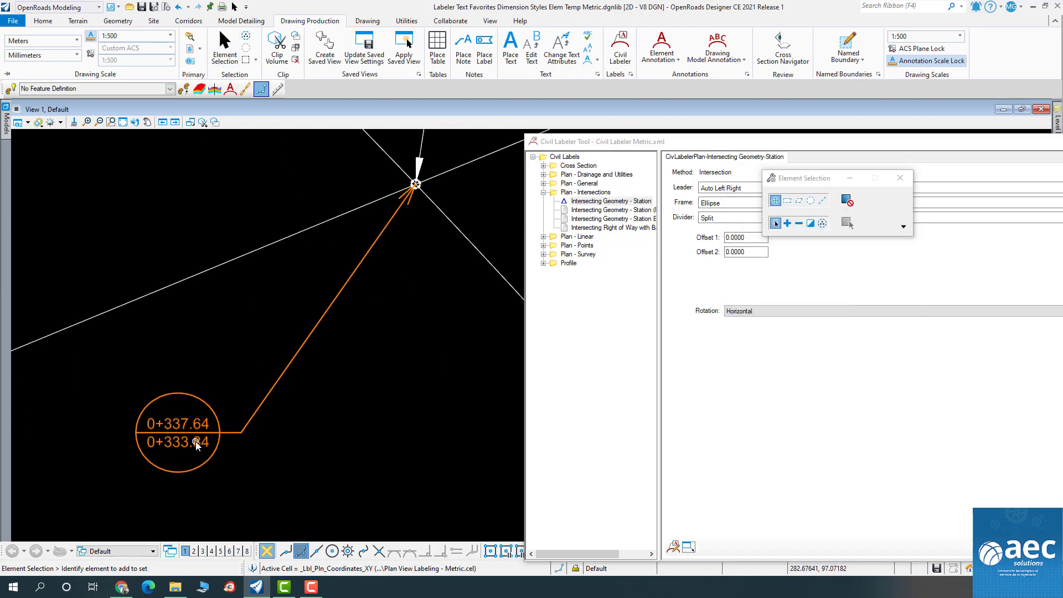
scroll(195, 440, "down", 4)
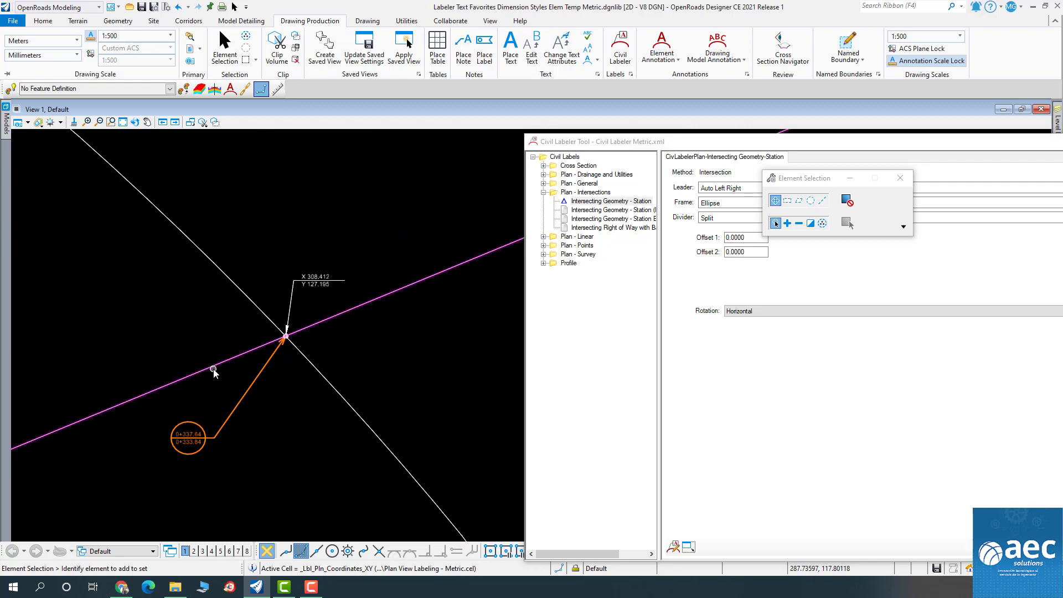
scroll(344, 284, "up", 2)
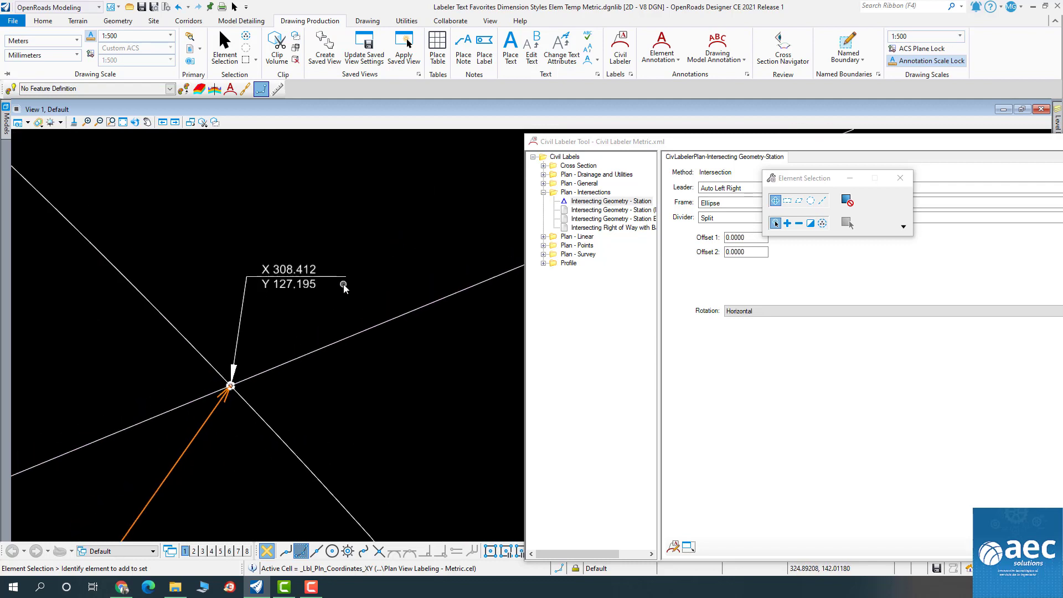
scroll(317, 283, "down", 1)
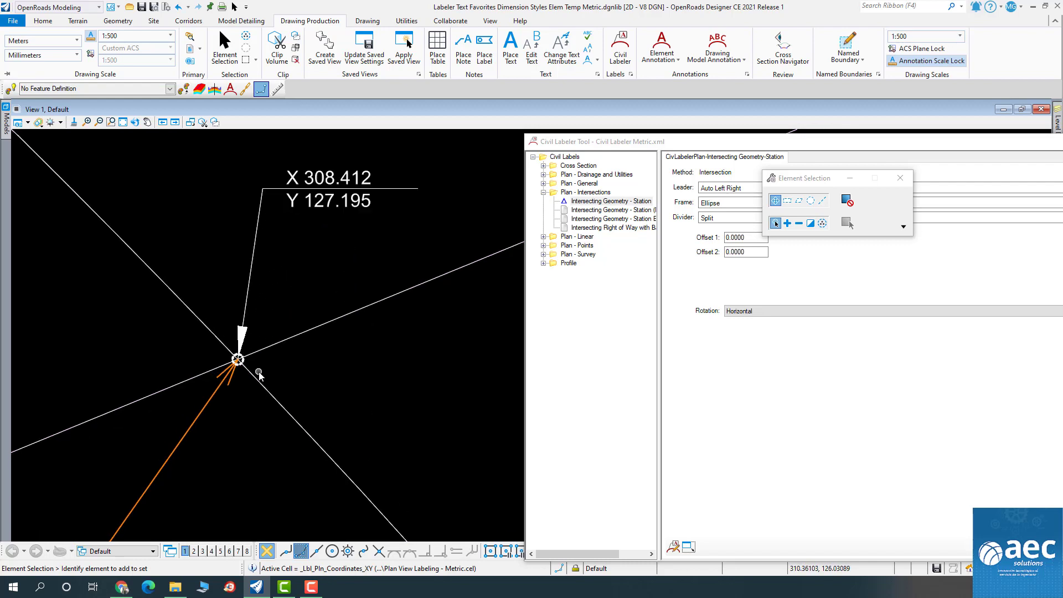
scroll(281, 375, "up", 2)
scroll(231, 344, "down", 1)
scroll(232, 344, "down", 1)
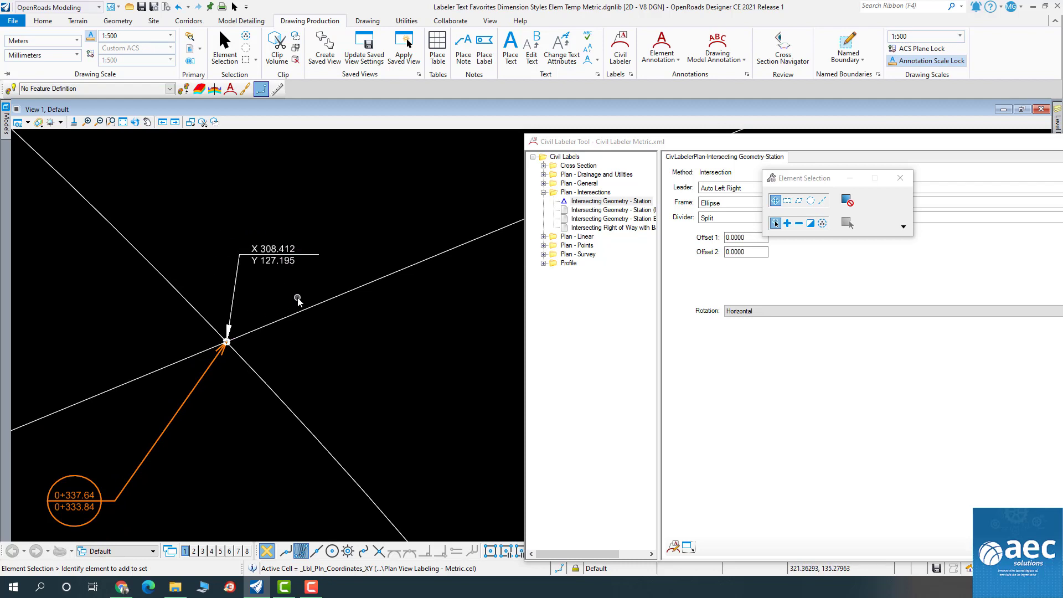
Collapse the Plan - Intersections labels and list those under Plan - General and Plan - Drainage and Utilities.
left_click_drag(649, 144, 510, 177)
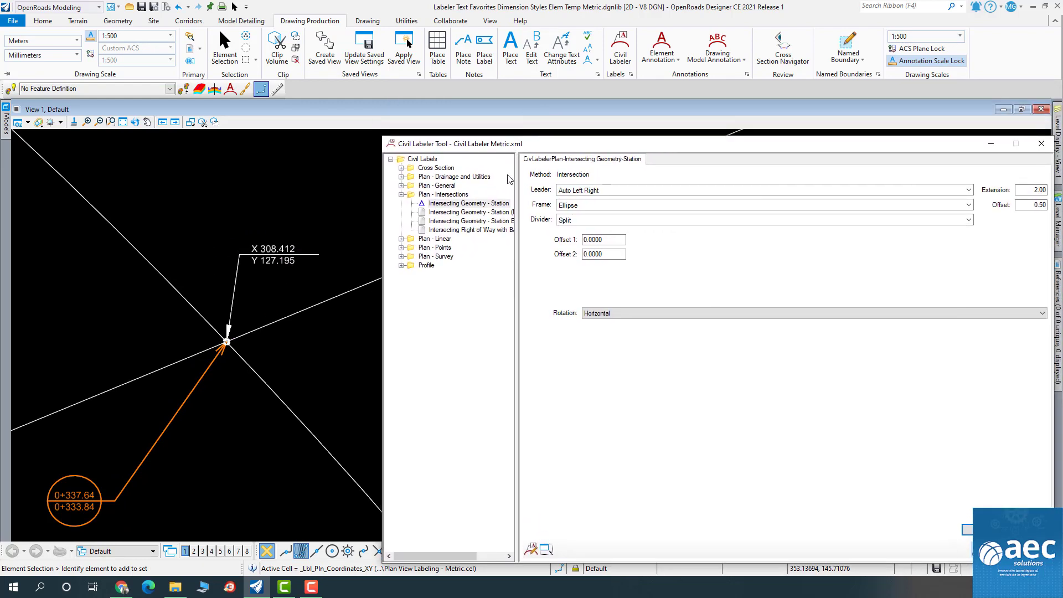
left_click(401, 194)
left_click(401, 185)
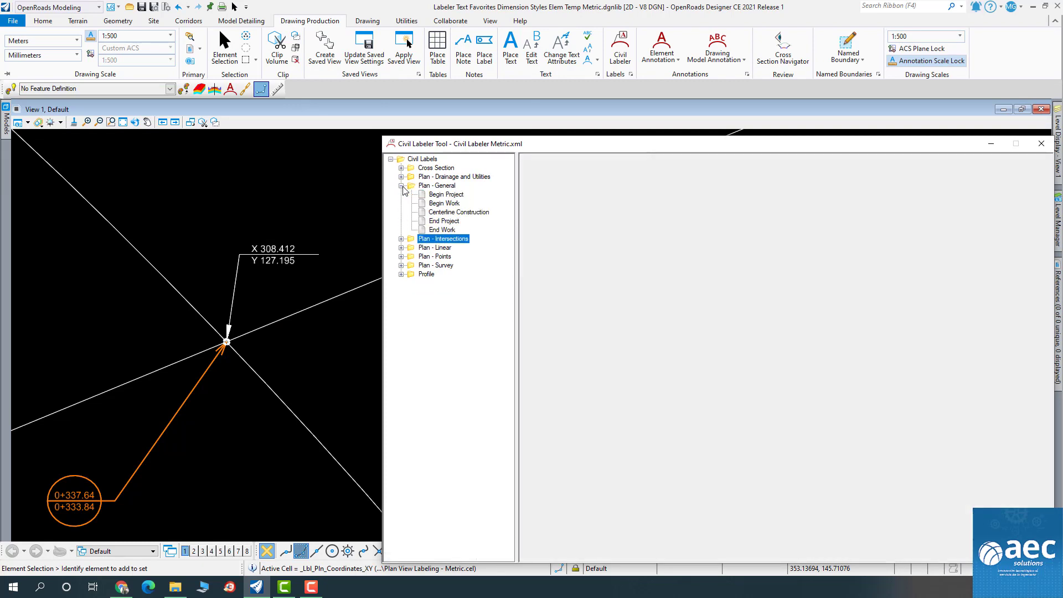
left_click(401, 177)
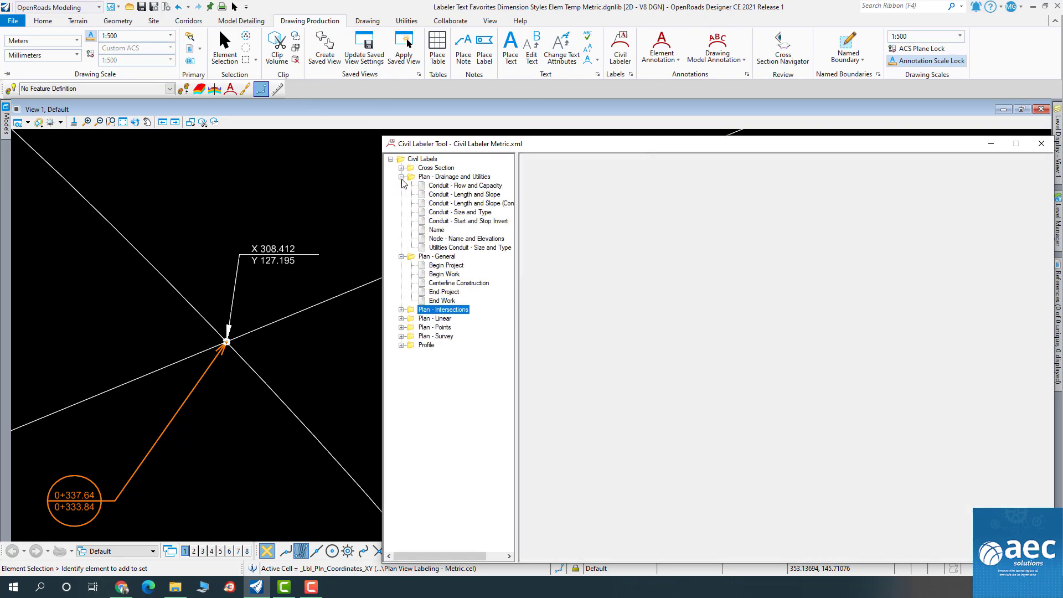
left_click_drag(552, 145, 473, 161)
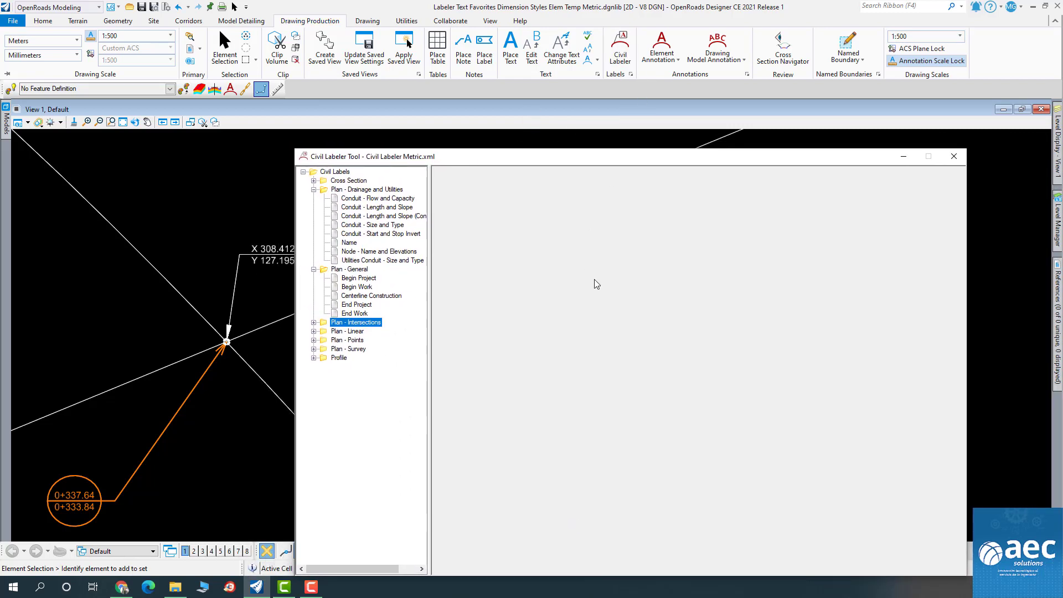
Start placing the Begin Project label from Plan - General and move the Civil Labeler window clear of the line.
left_click(364, 278)
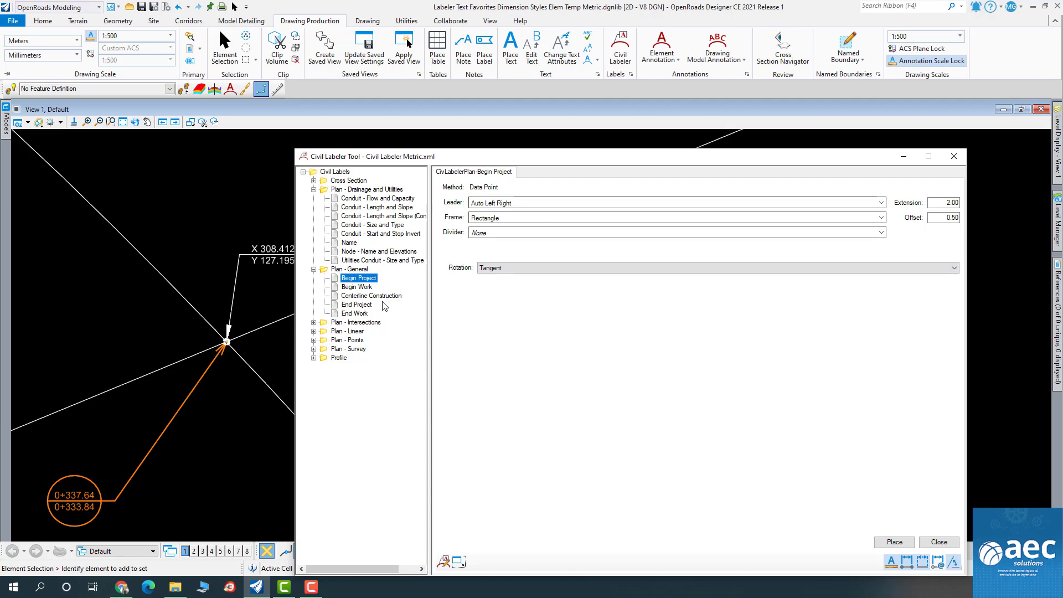
left_click_drag(509, 164, 604, 129)
left_click(989, 507)
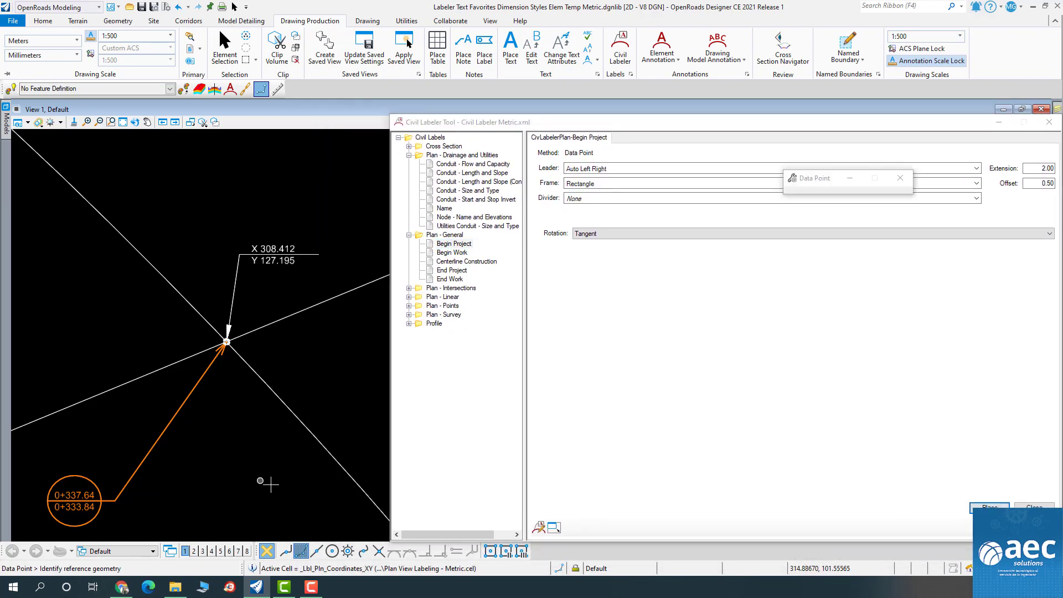
scroll(273, 487, "down", 3)
middle_click_drag(159, 436, 284, 266)
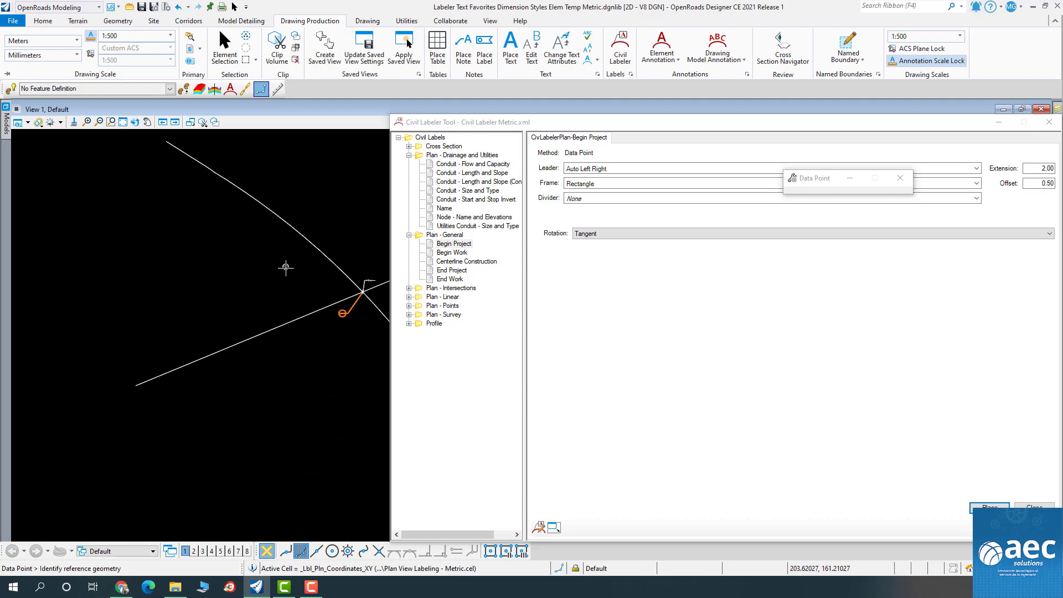
left_click(158, 375)
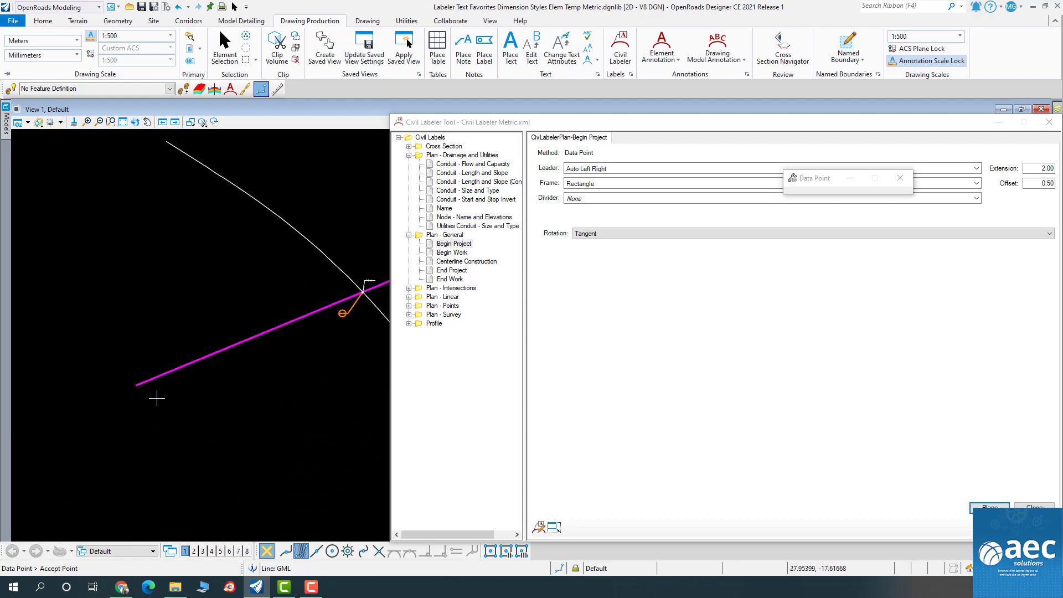
left_click(157, 398)
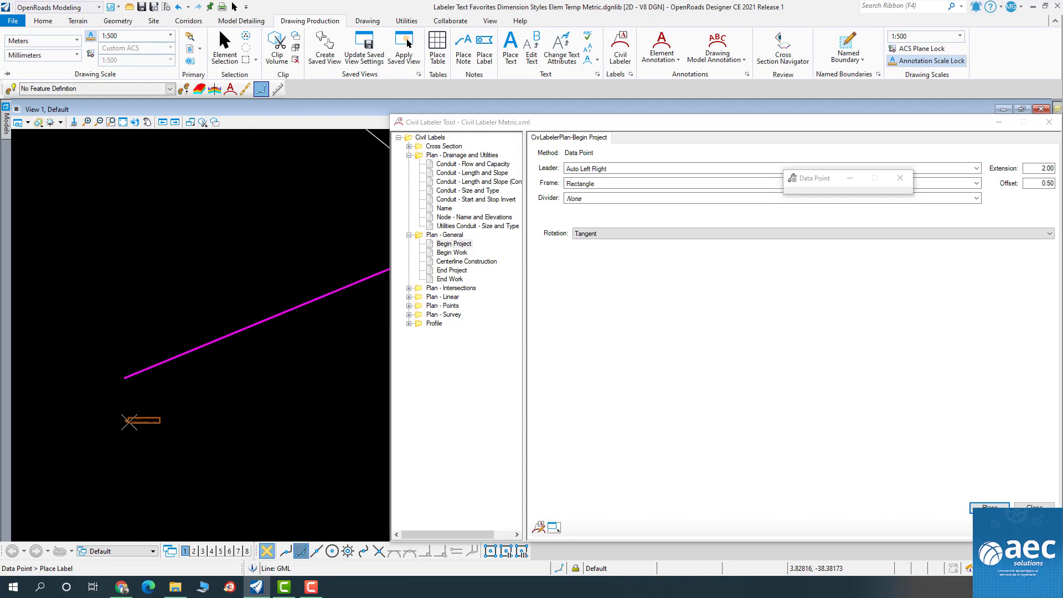
left_click(140, 414)
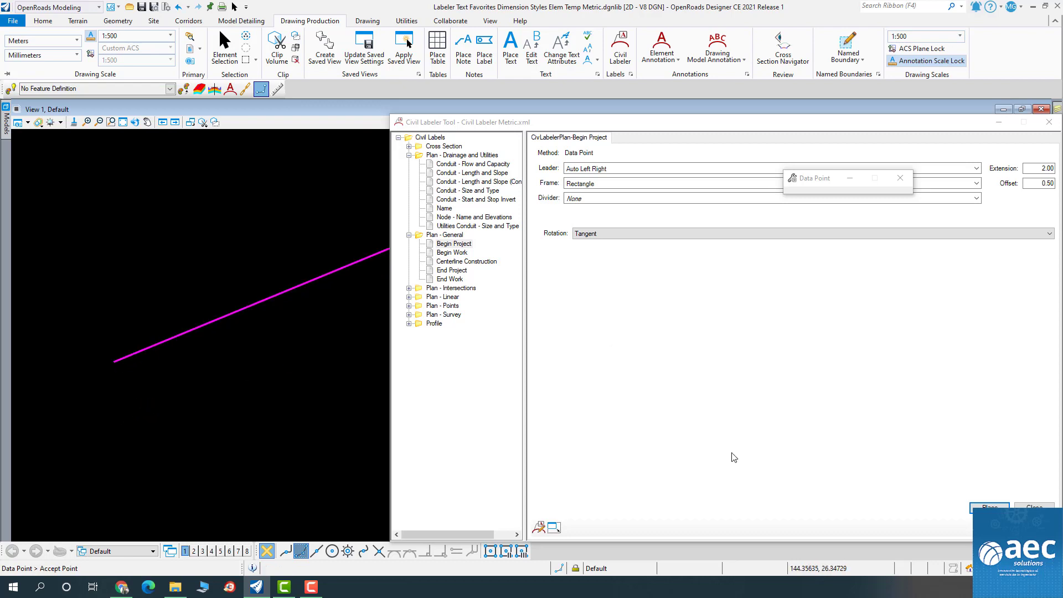
Place the Begin Project label just below the straight line, referencing the line and anchoring the leader at its start point.
left_click(988, 509)
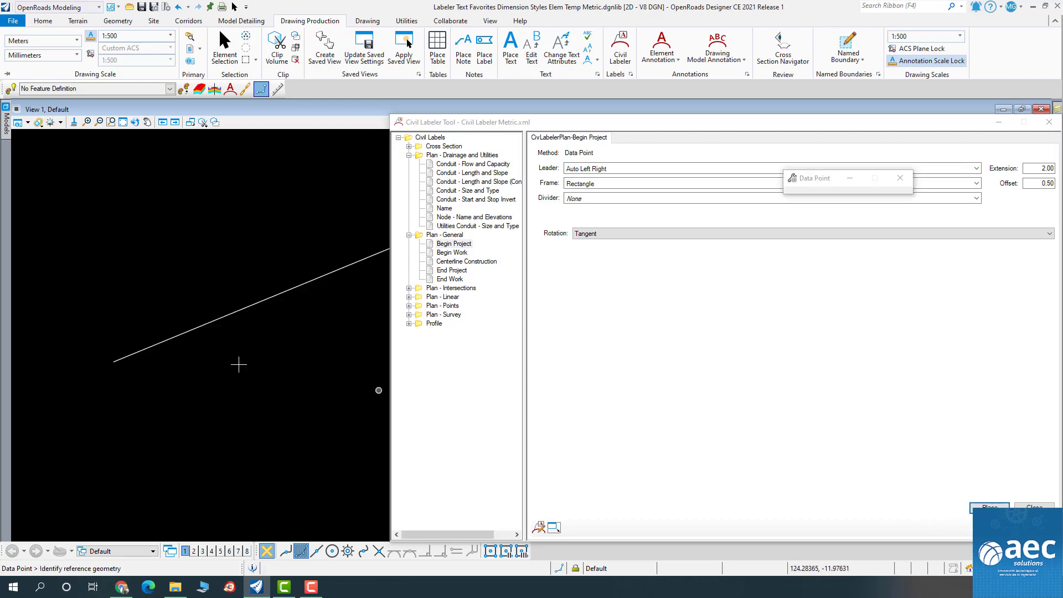
left_click(153, 346)
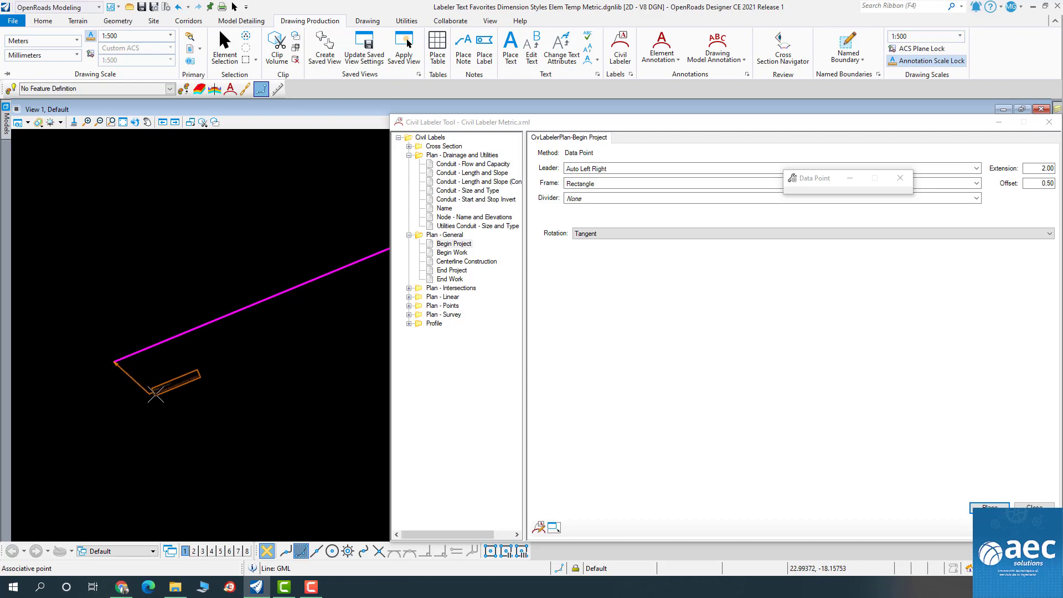
scroll(155, 397, "up", 2)
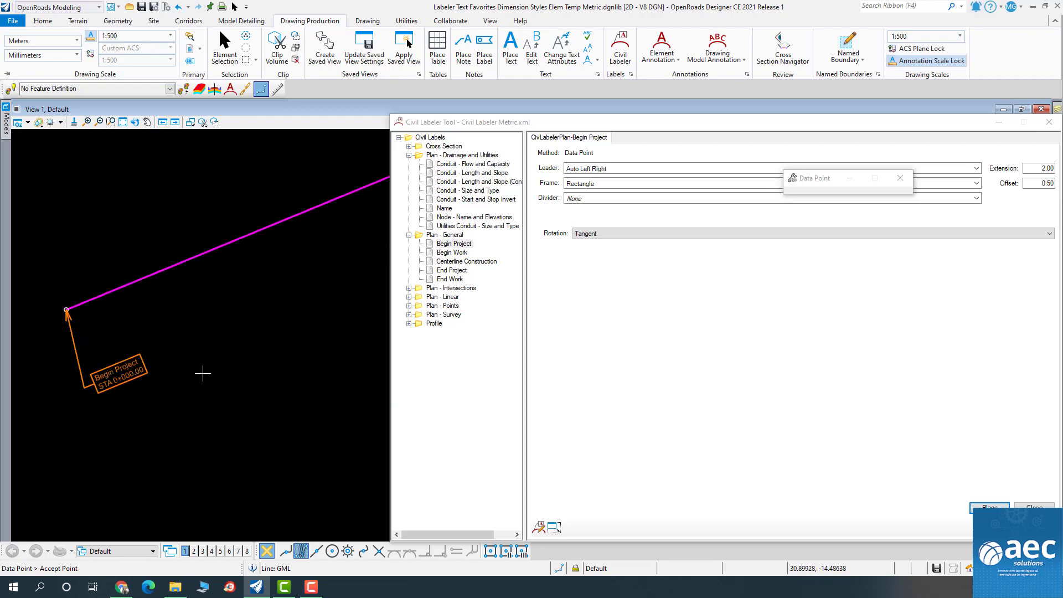
scroll(188, 382, "down", 4)
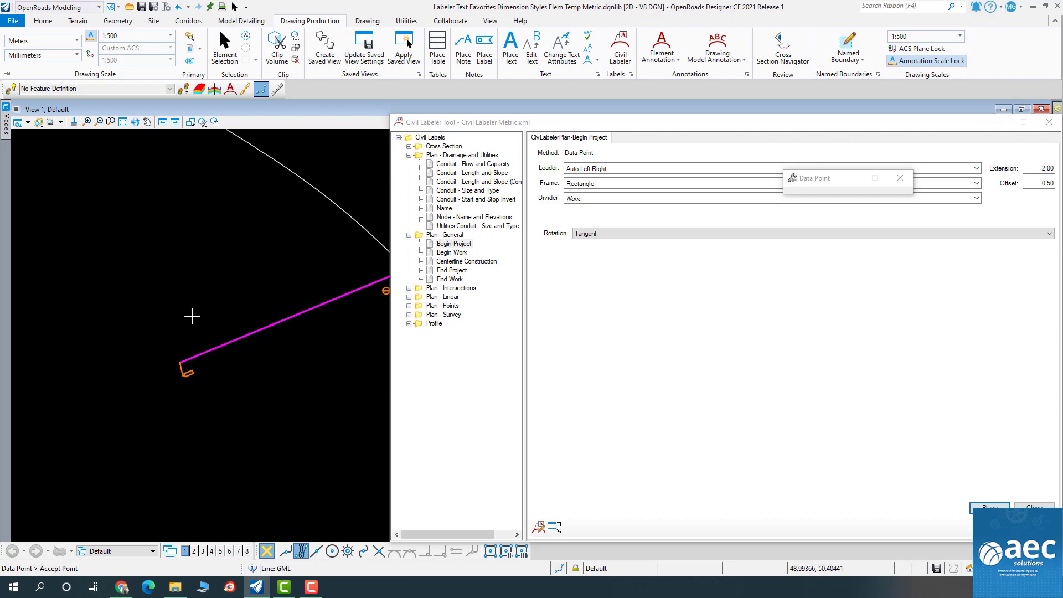
left_click(225, 49)
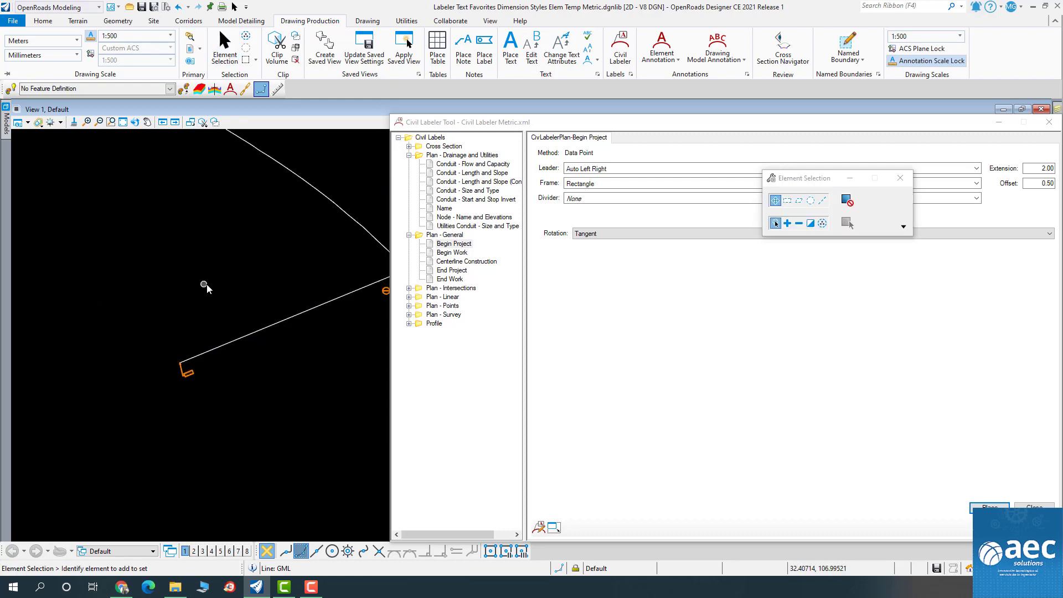
Place the End Project label from Plan - General below the straight line, anchoring its leader at the line's far endpoint.
left_click(453, 271)
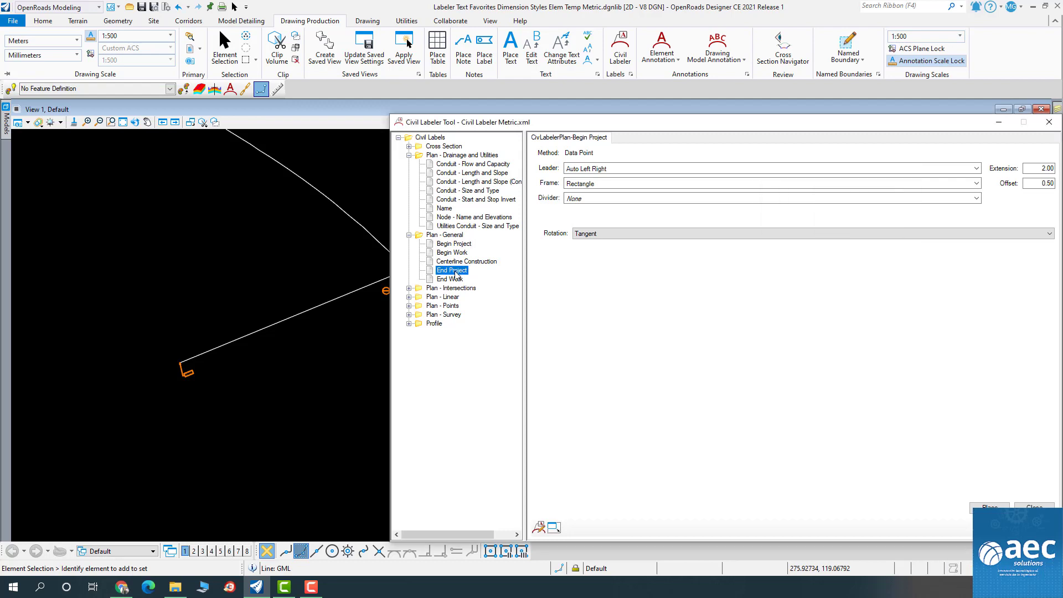
left_click(982, 510)
scroll(367, 392, "down", 6)
middle_click_drag(349, 395, 192, 427)
scroll(232, 369, "up", 5)
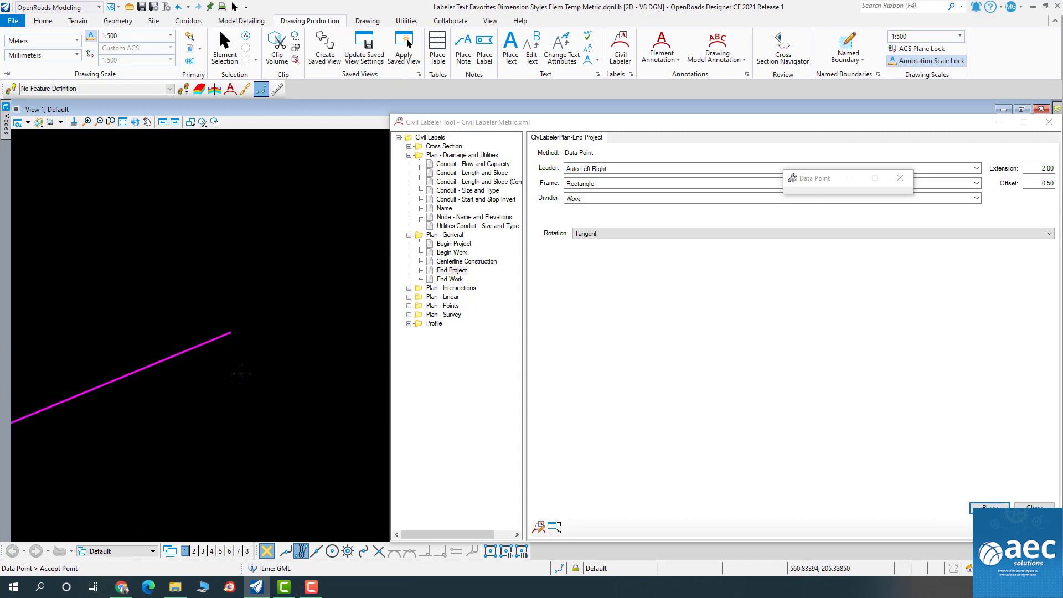
left_click(231, 333)
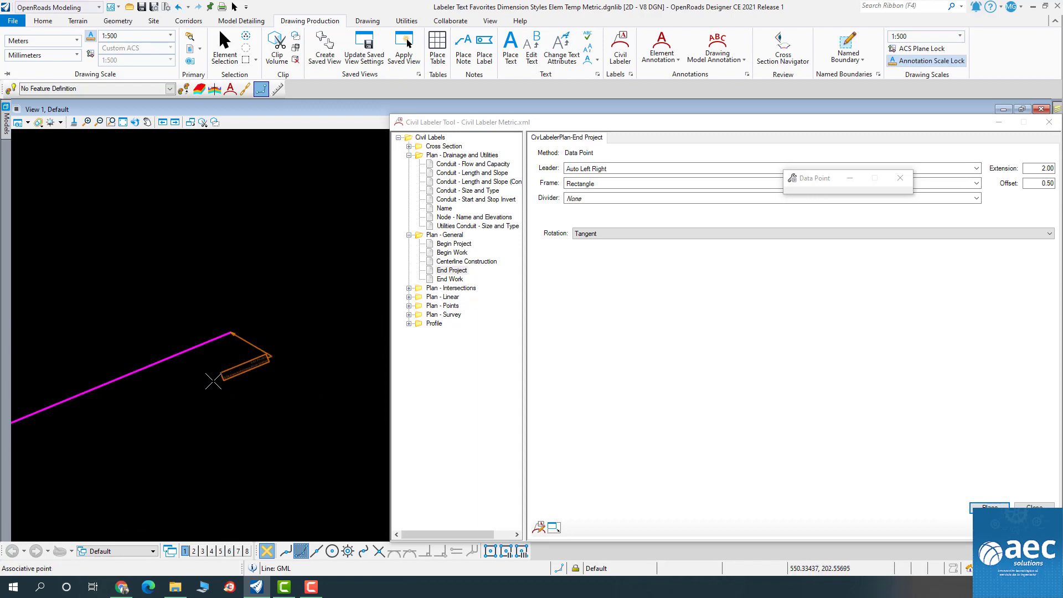
left_click(215, 375)
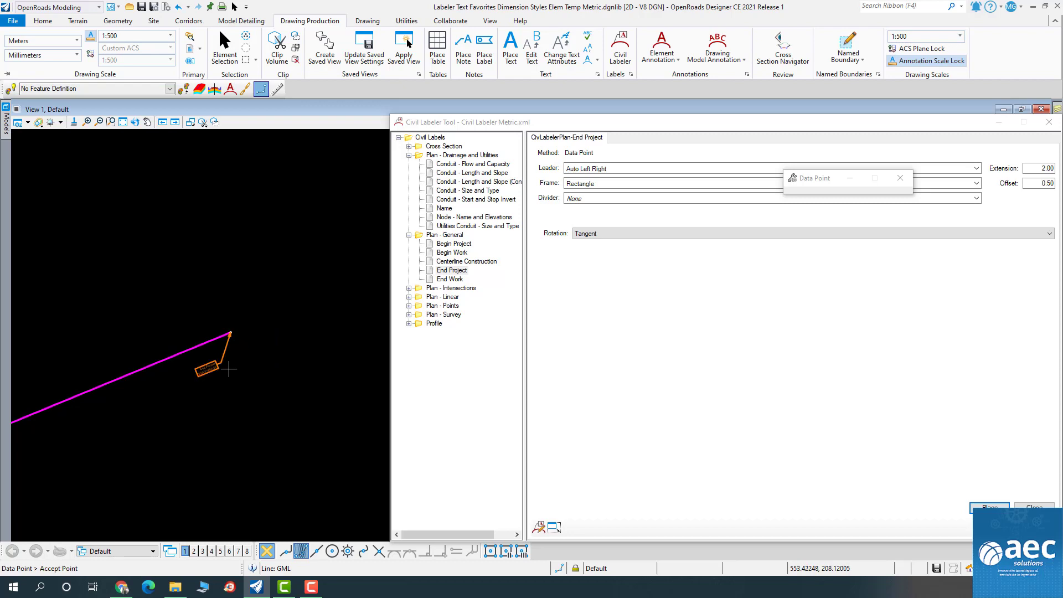
scroll(224, 372, "up", 6)
left_click(225, 49)
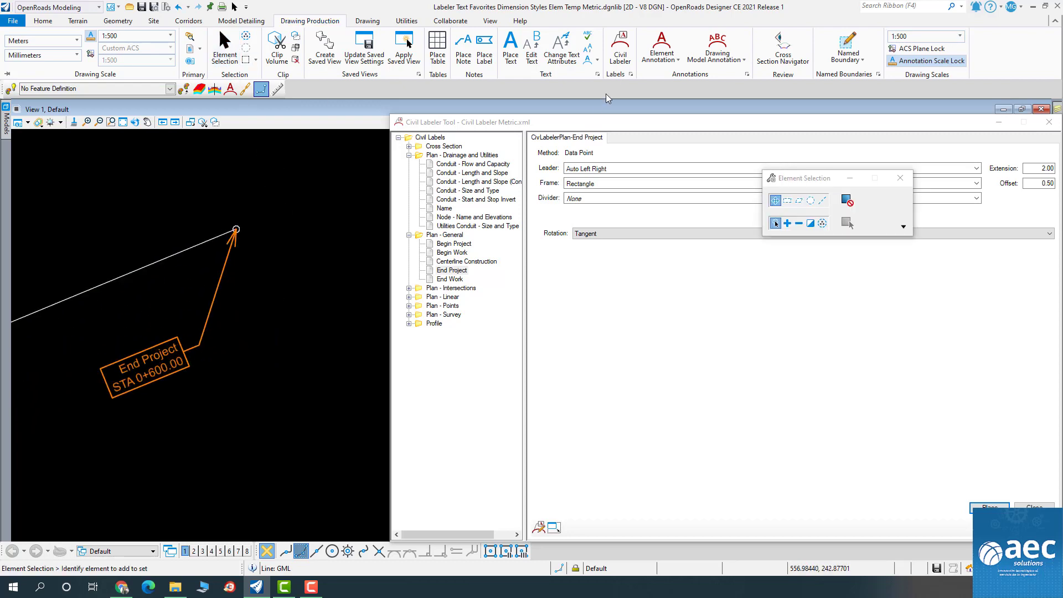
scroll(336, 330, "down", 2)
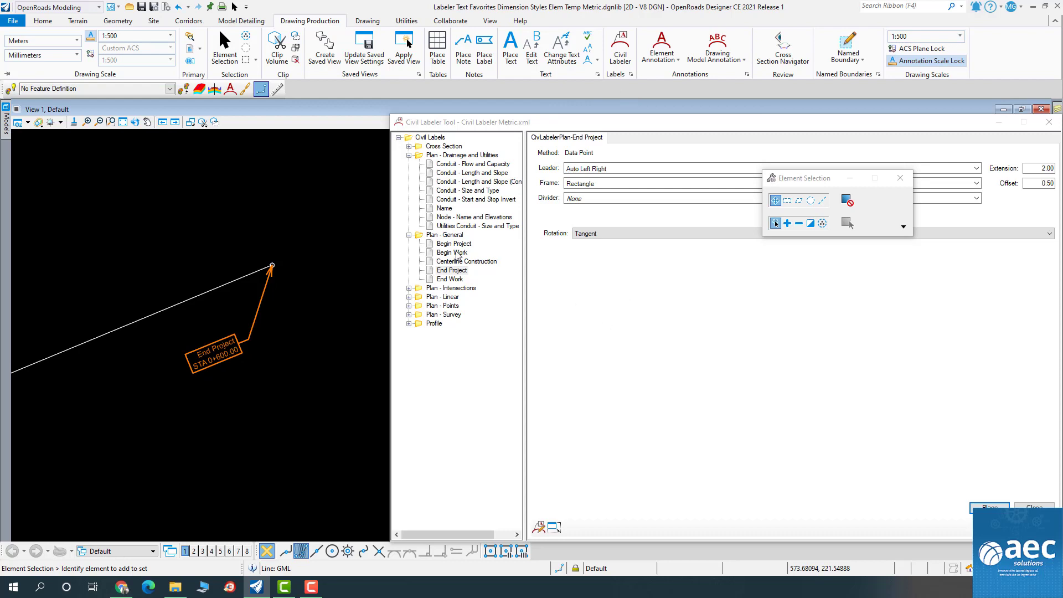
left_click_drag(727, 132, 626, 88)
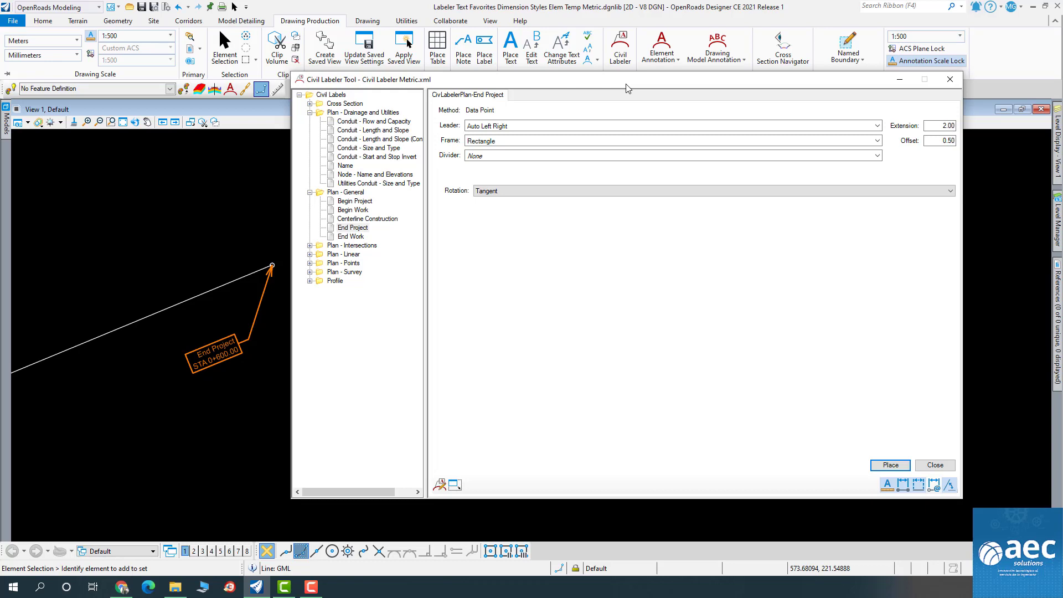
mouse_move(627, 88)
left_mouse_down()
mouse_move(616, 103)
mouse_move(589, 105)
mouse_move(630, 100)
left_mouse_up()
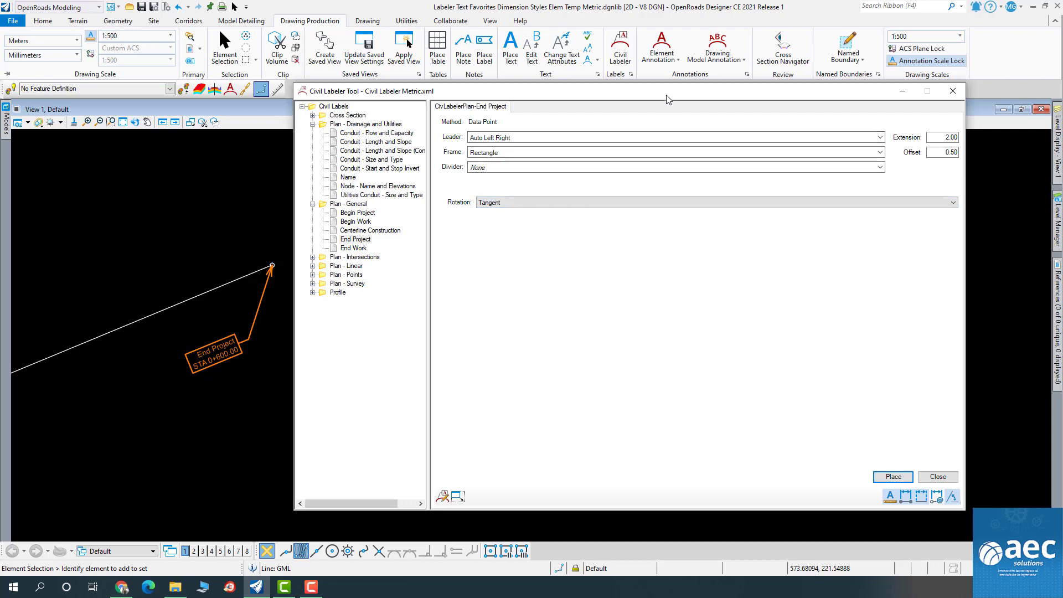
left_click_drag(666, 96, 660, 82)
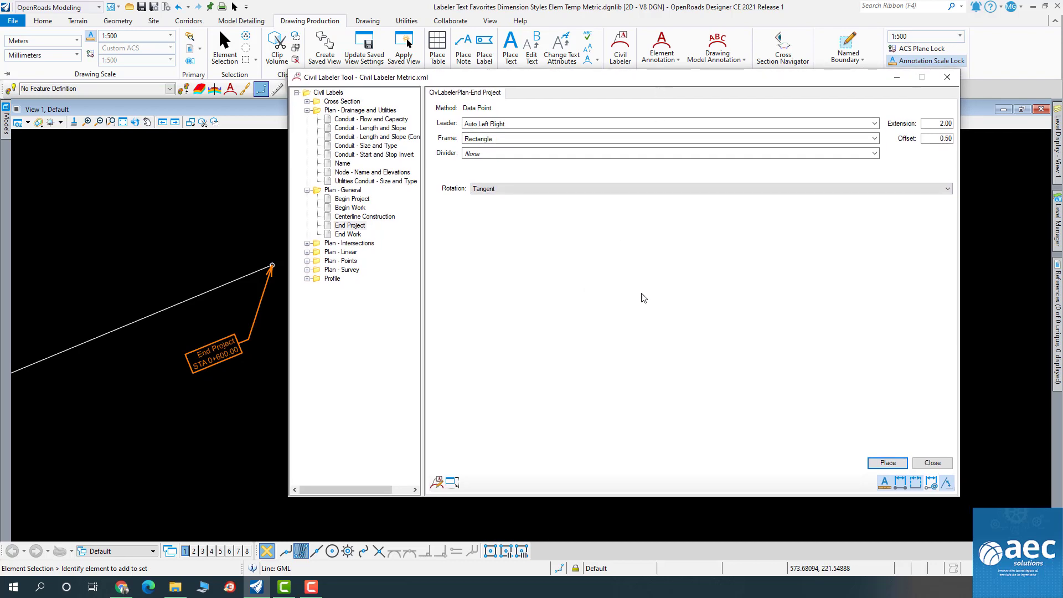